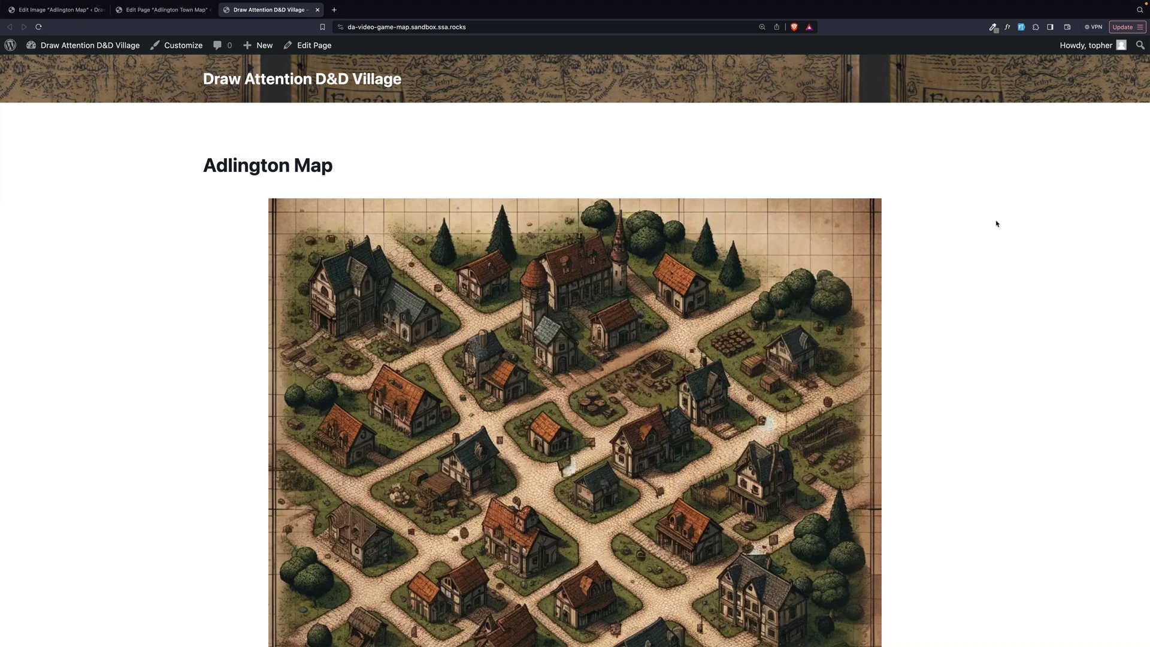
- On the live page, open and close the Mayor's House popup and inspect the other hotspots
scroll(996, 224, "down", 5)
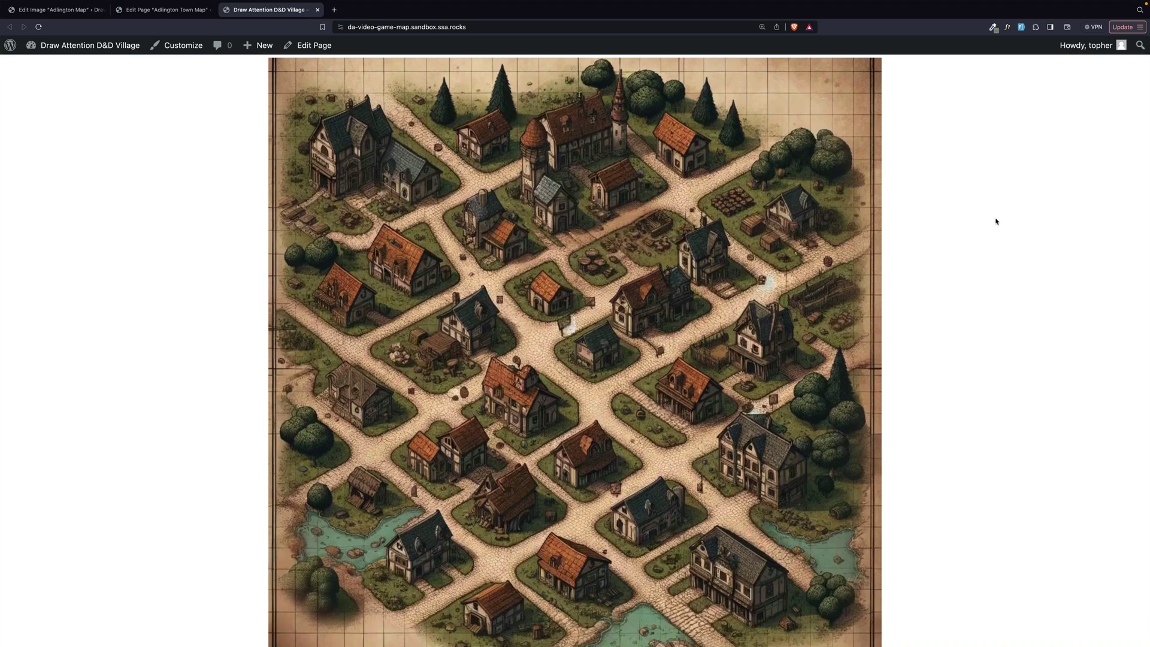
scroll(997, 223, "down", 2)
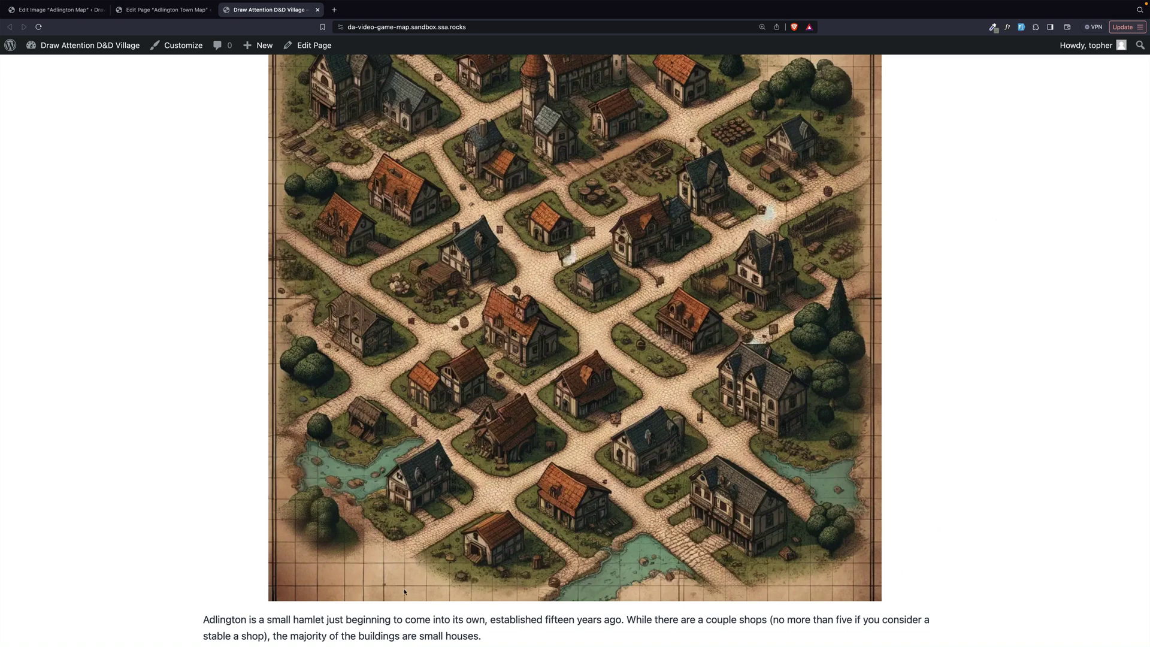
scroll(1072, 343, "down", 5)
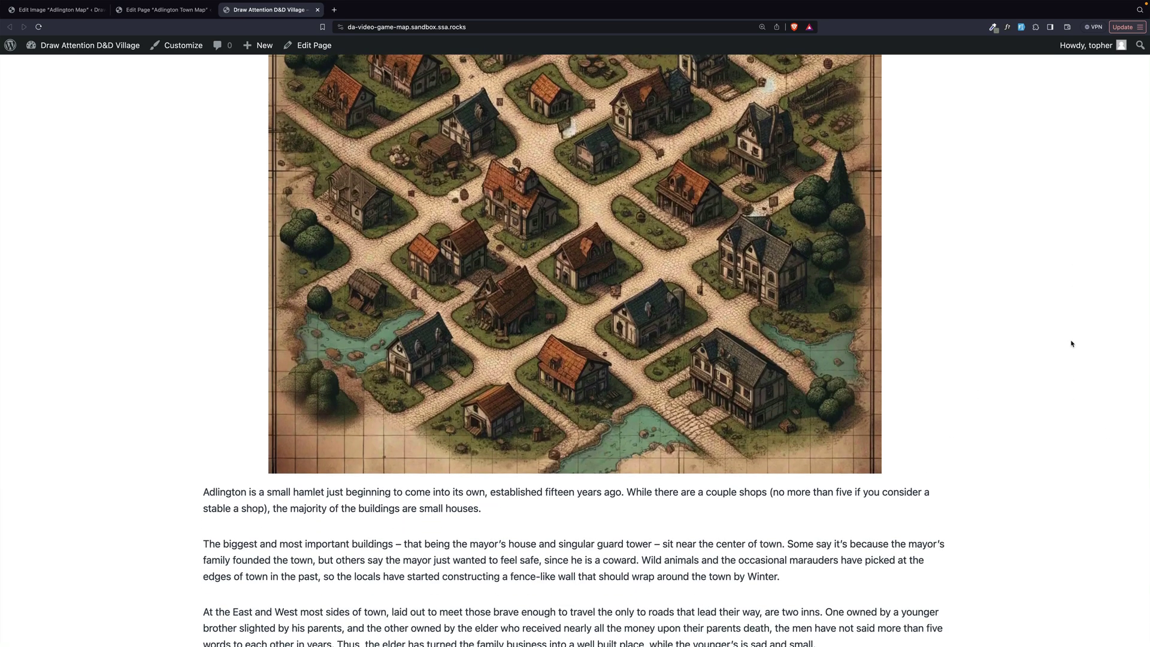
scroll(1072, 344, "down", 2)
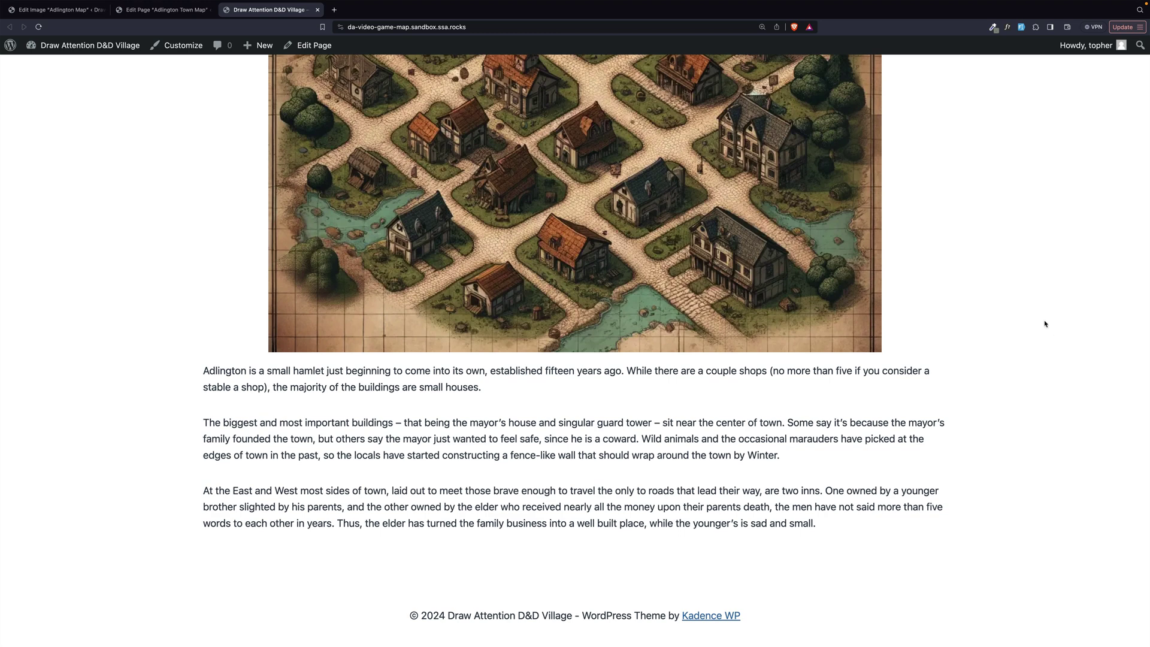
scroll(1046, 324, "up", 6)
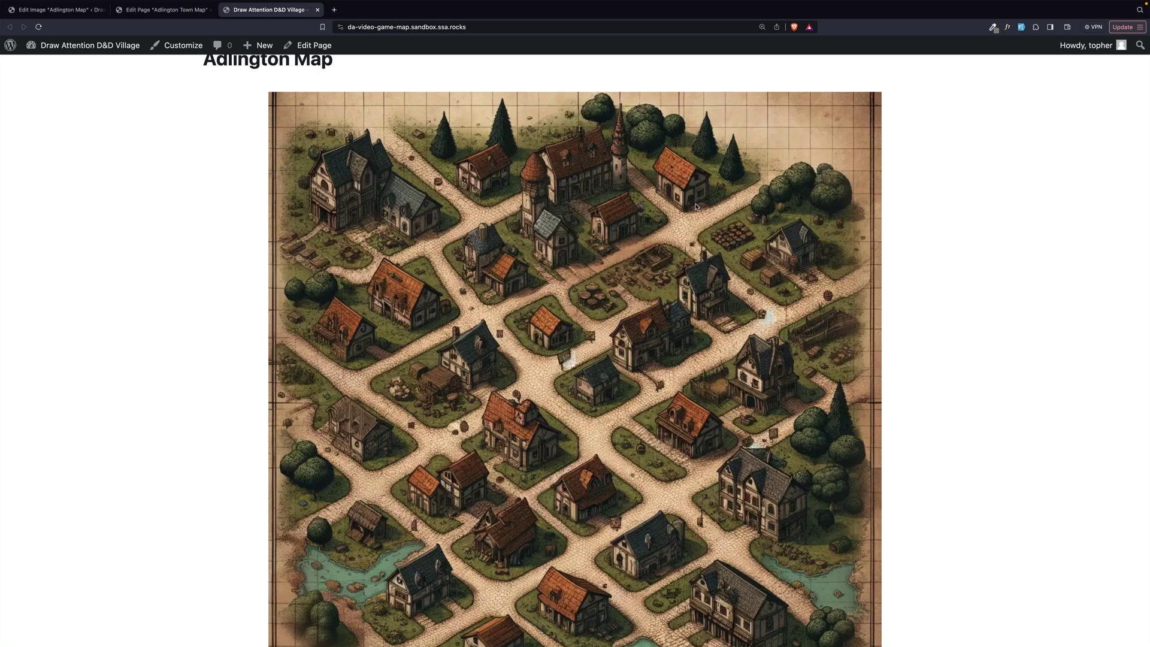
left_click(558, 180)
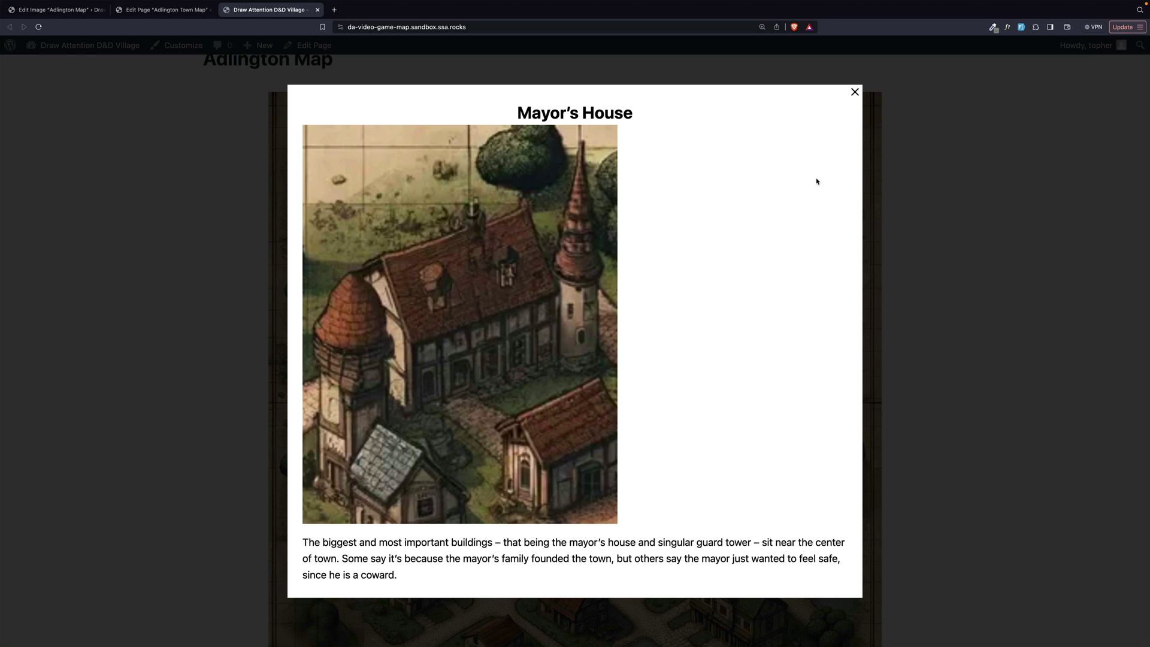
left_click(855, 92)
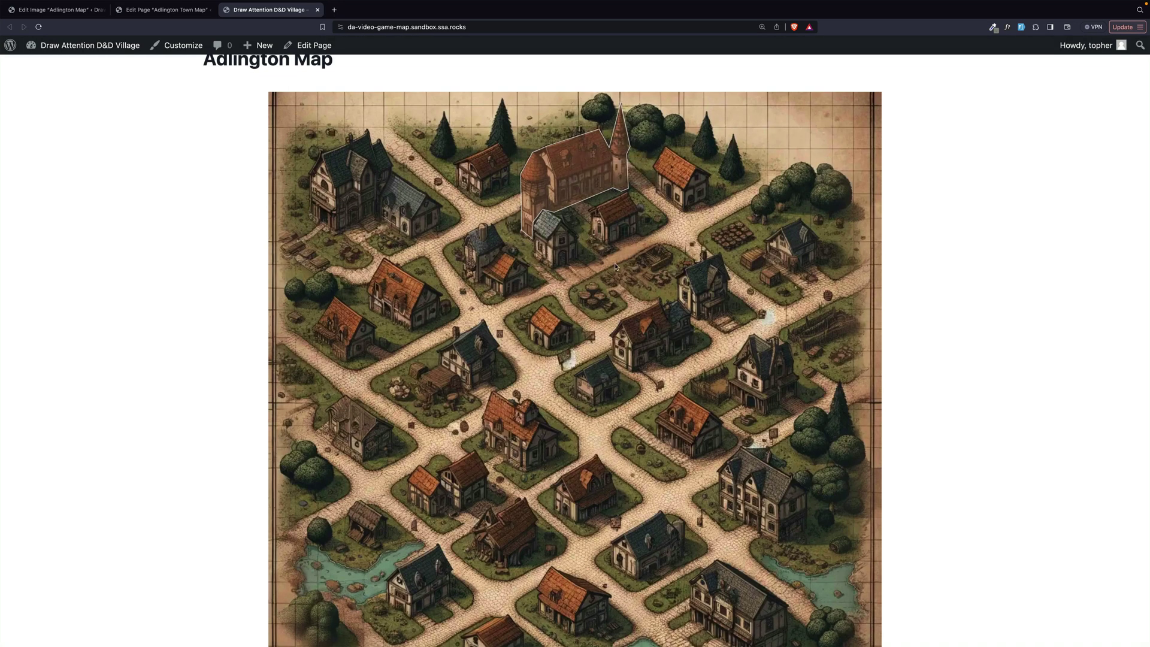
mouse_move(532, 190)
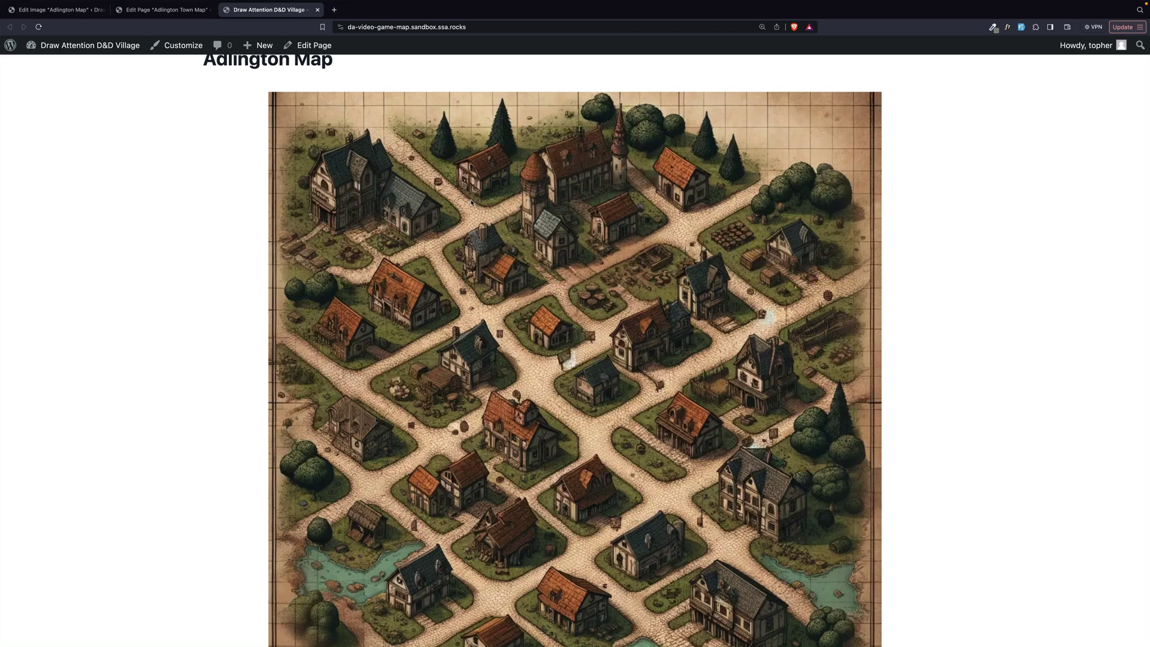
mouse_move(405, 201)
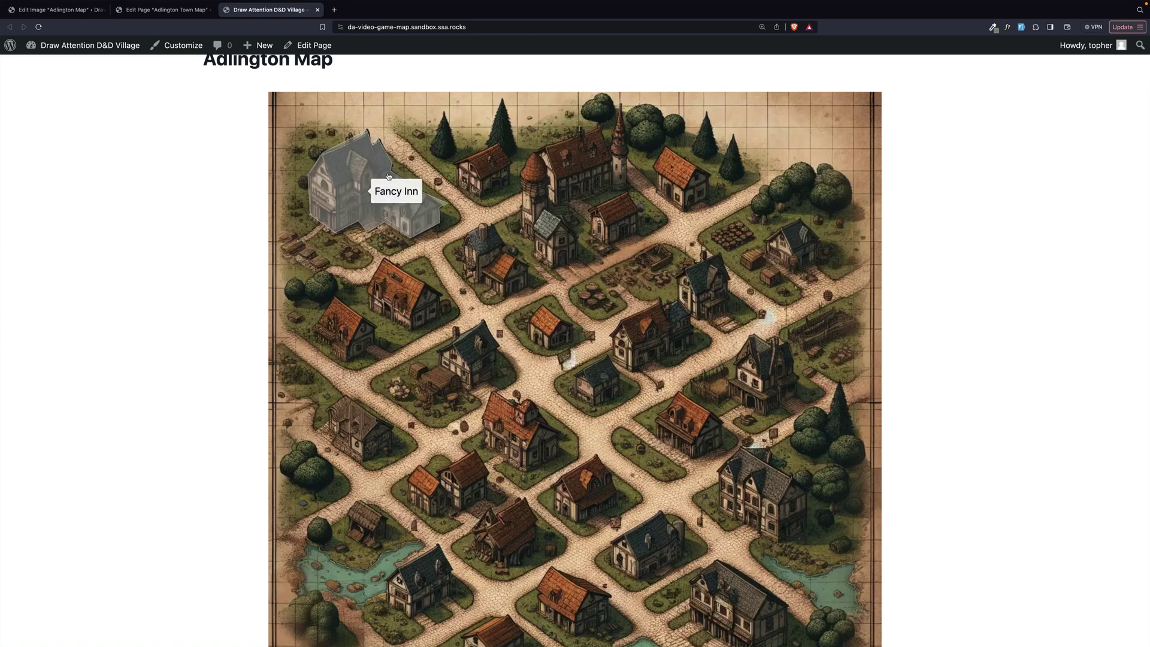
mouse_move(561, 158)
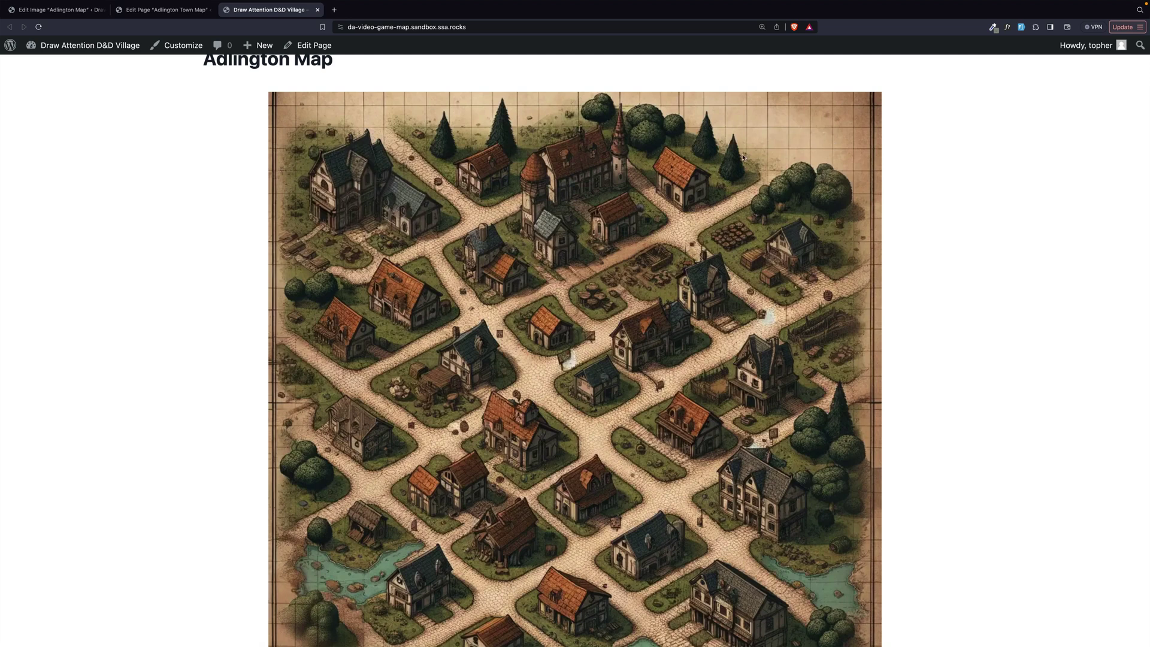
mouse_move(354, 199)
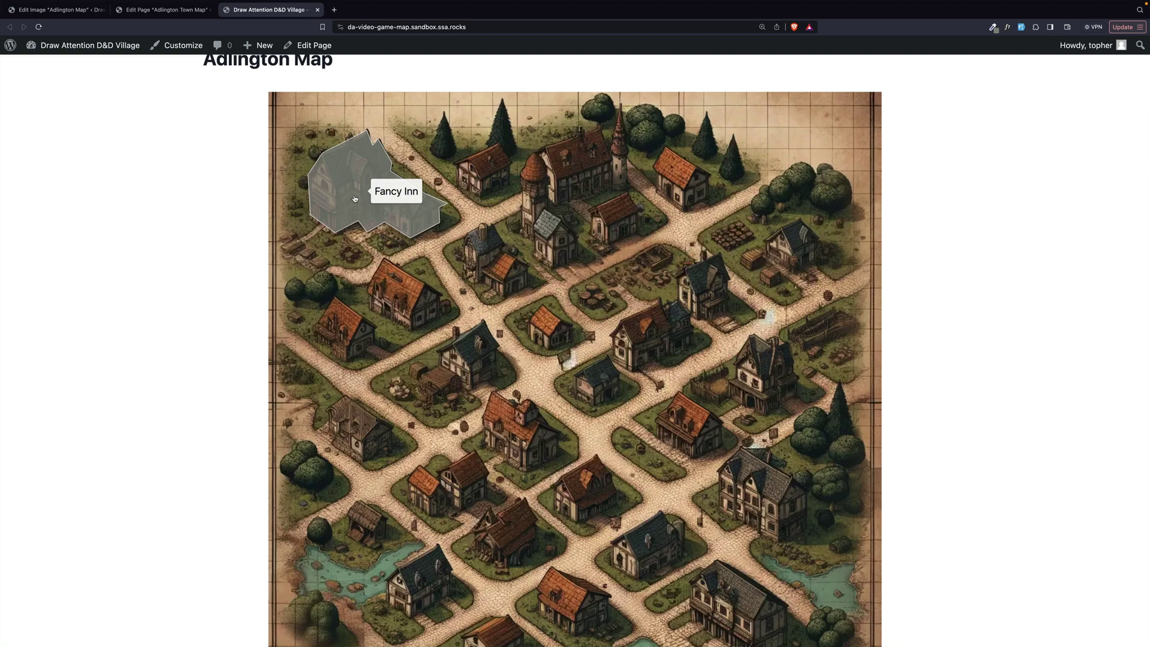
- Close the live page and set video-game-map.webp from the Media Library as the map image
key("super+w")
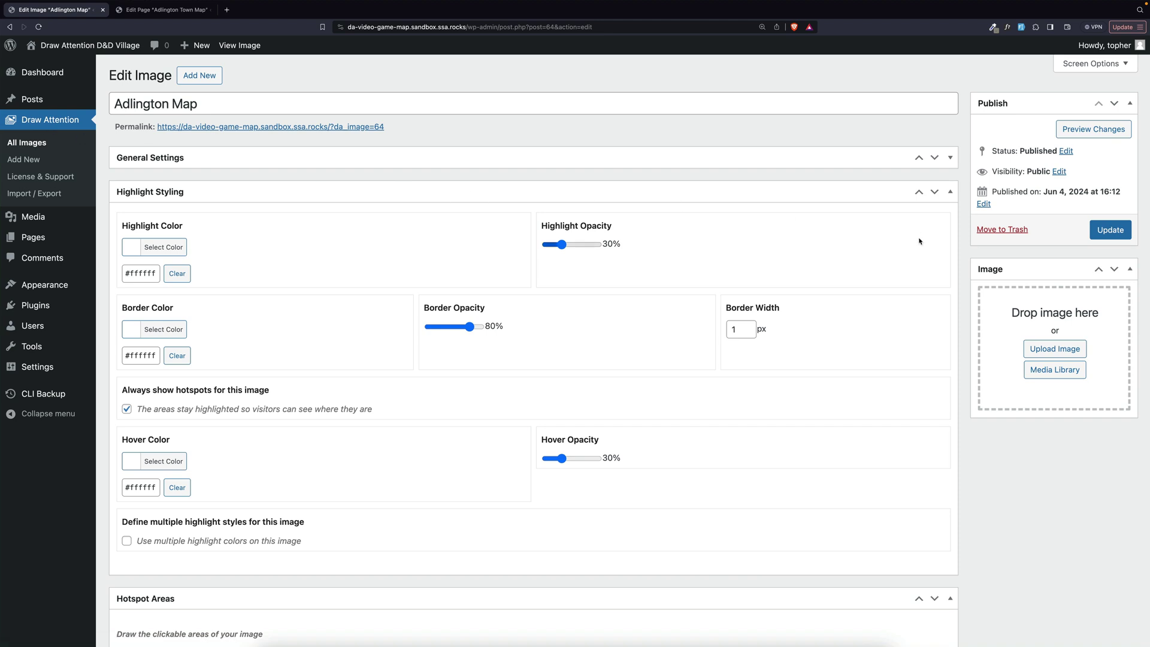
left_click(1055, 370)
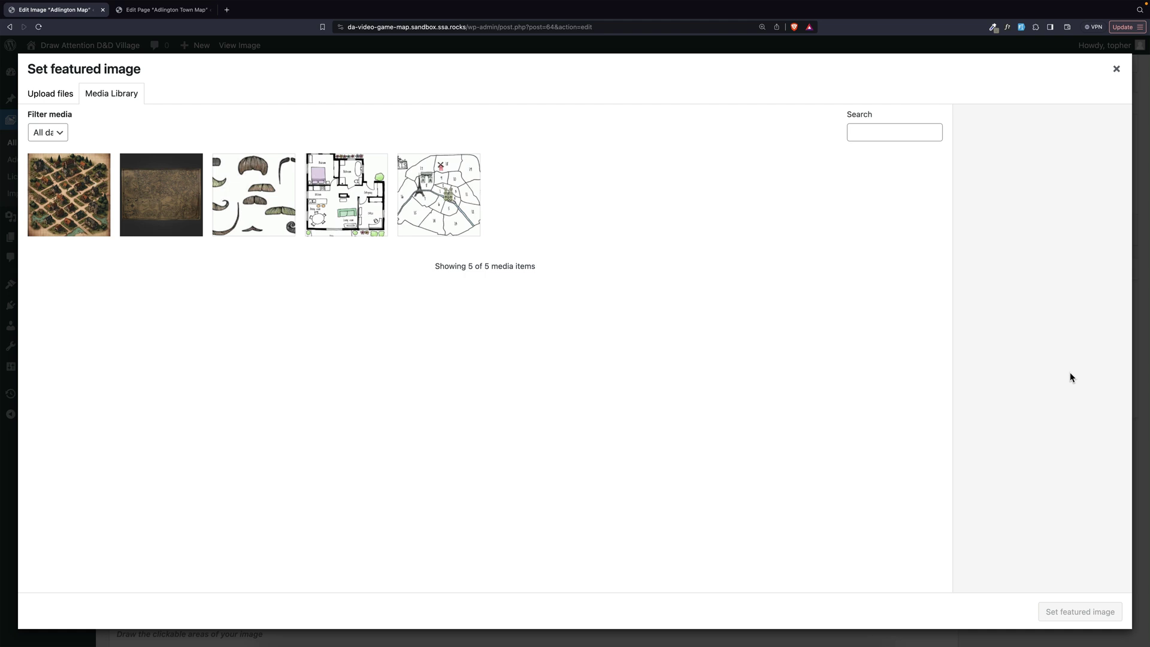
left_click(56, 194)
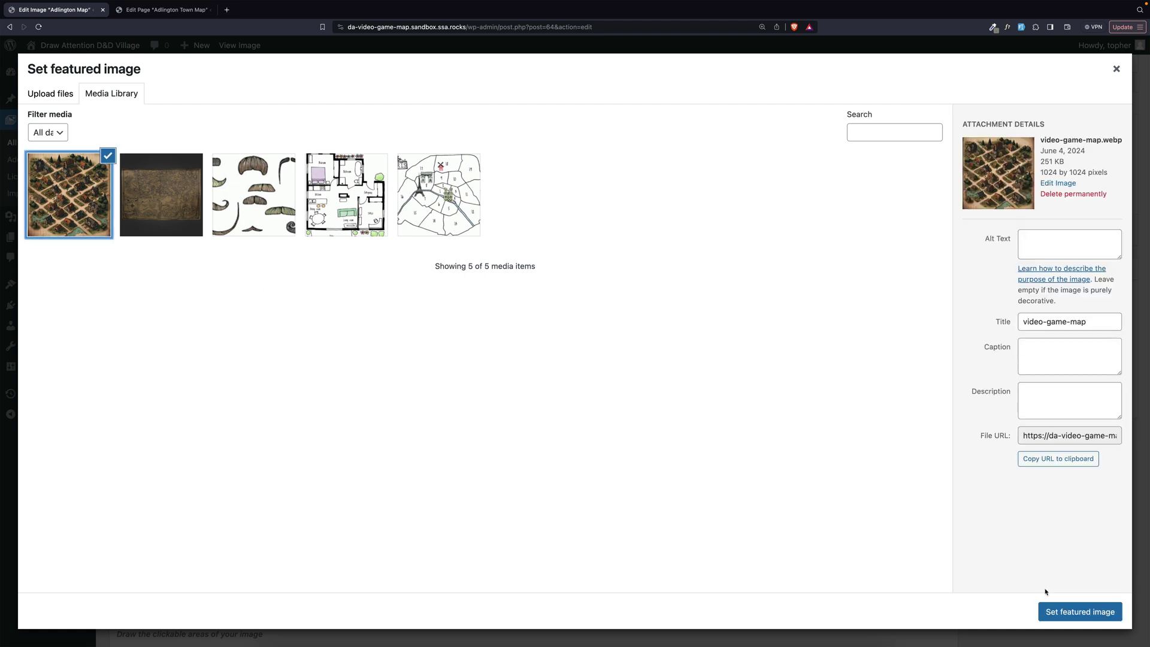
left_click(1052, 607)
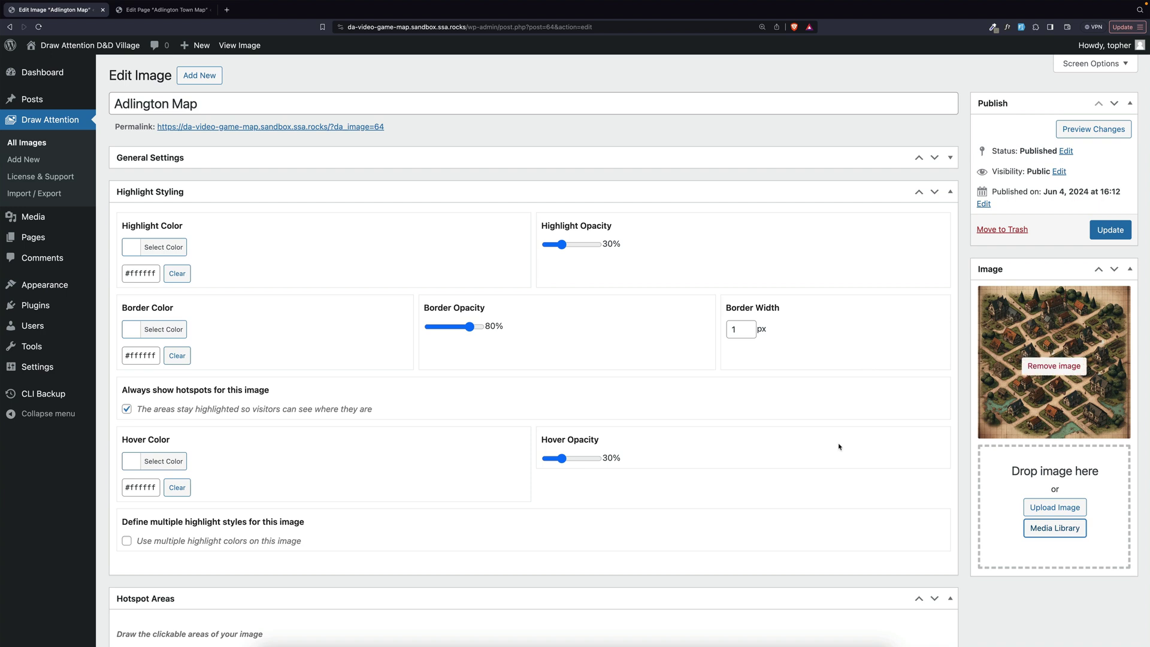
- Expand the Clickable Area #1 settings below the map
scroll(822, 436, "down", 3)
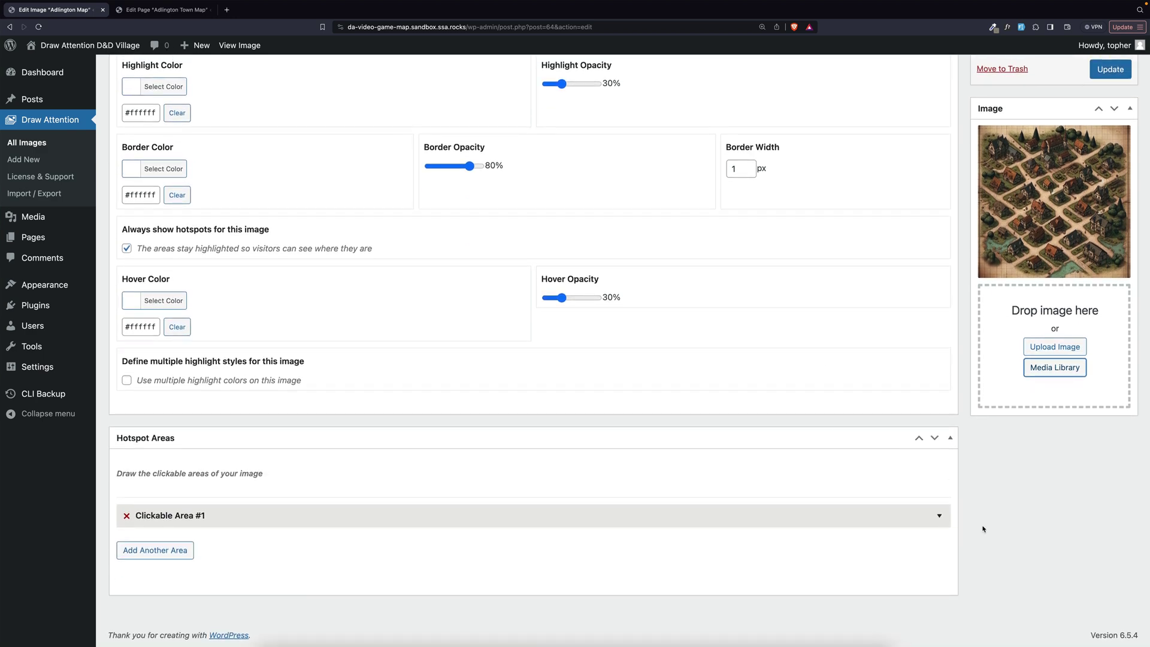
left_click(939, 516)
scroll(754, 319, "down", 7)
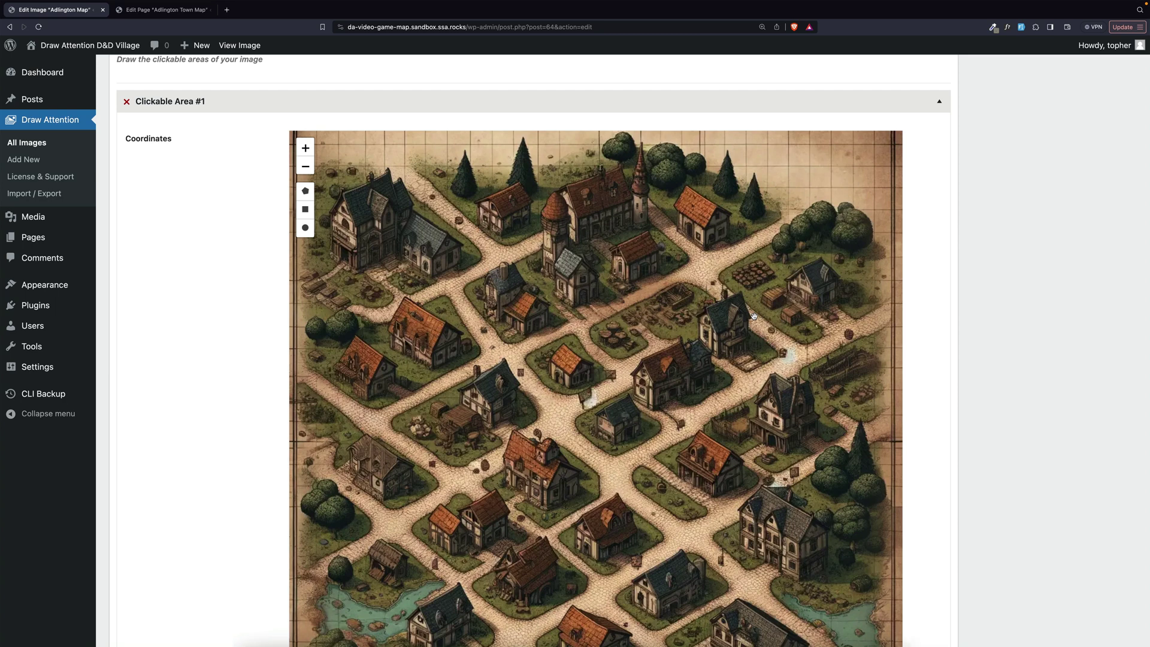
scroll(780, 292, "down", 2)
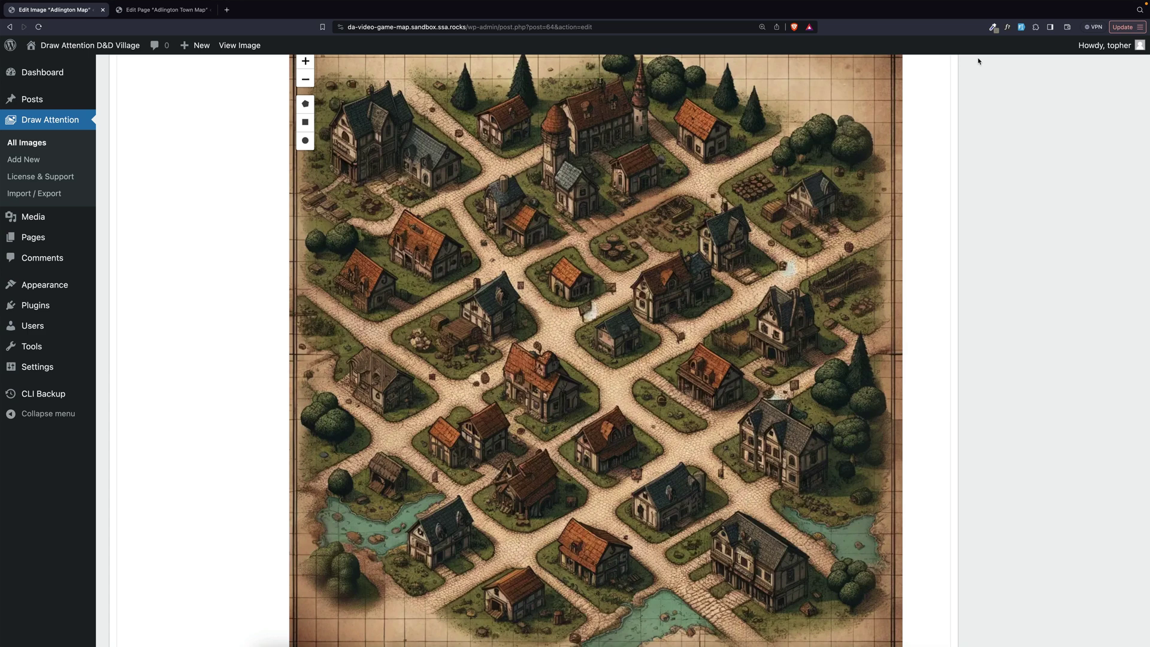
- Sample the rusty roof colour #BB7546 from the map with ColorZilla's page picker
left_click(993, 28)
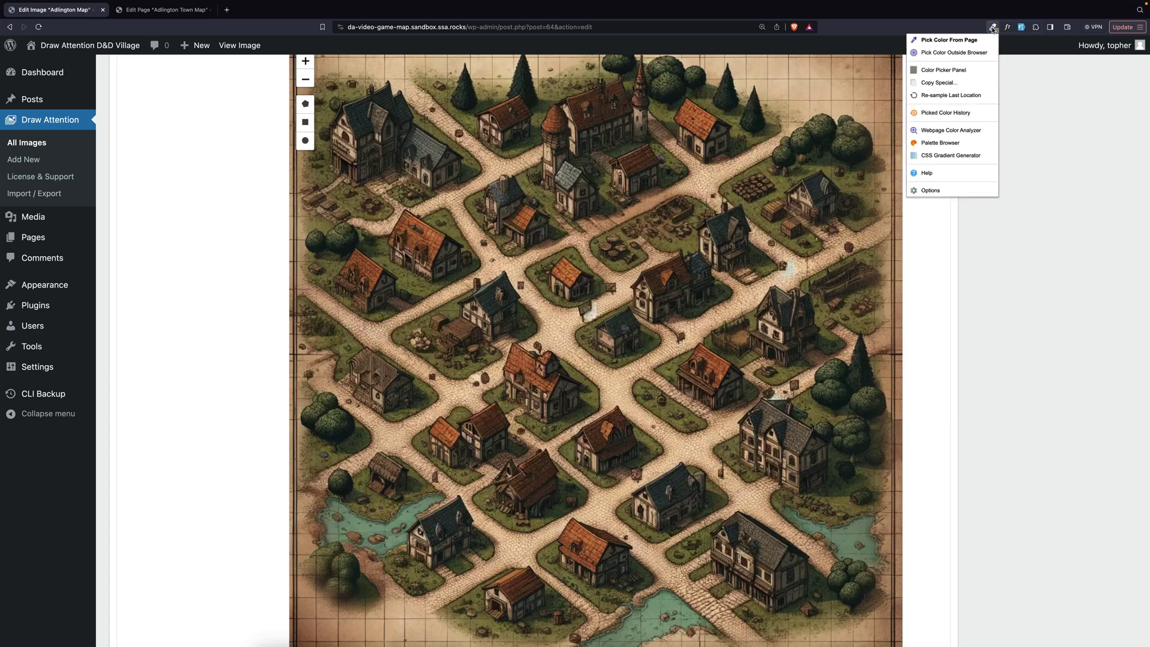
left_click(957, 40)
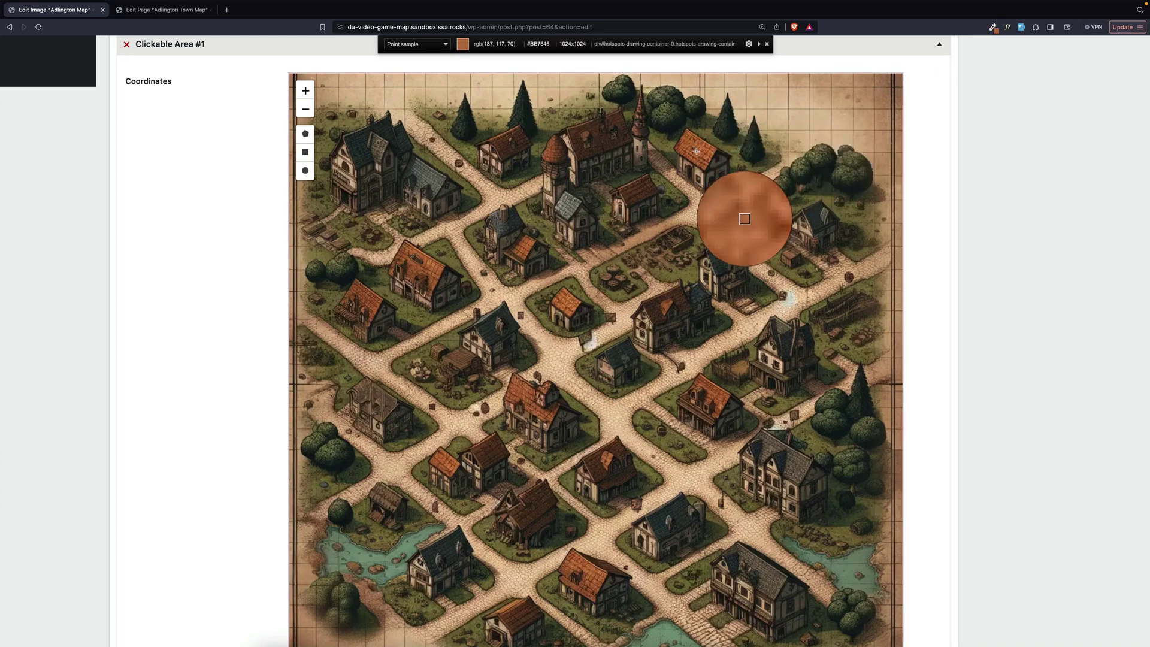
left_click(696, 152)
scroll(697, 153, "up", 10)
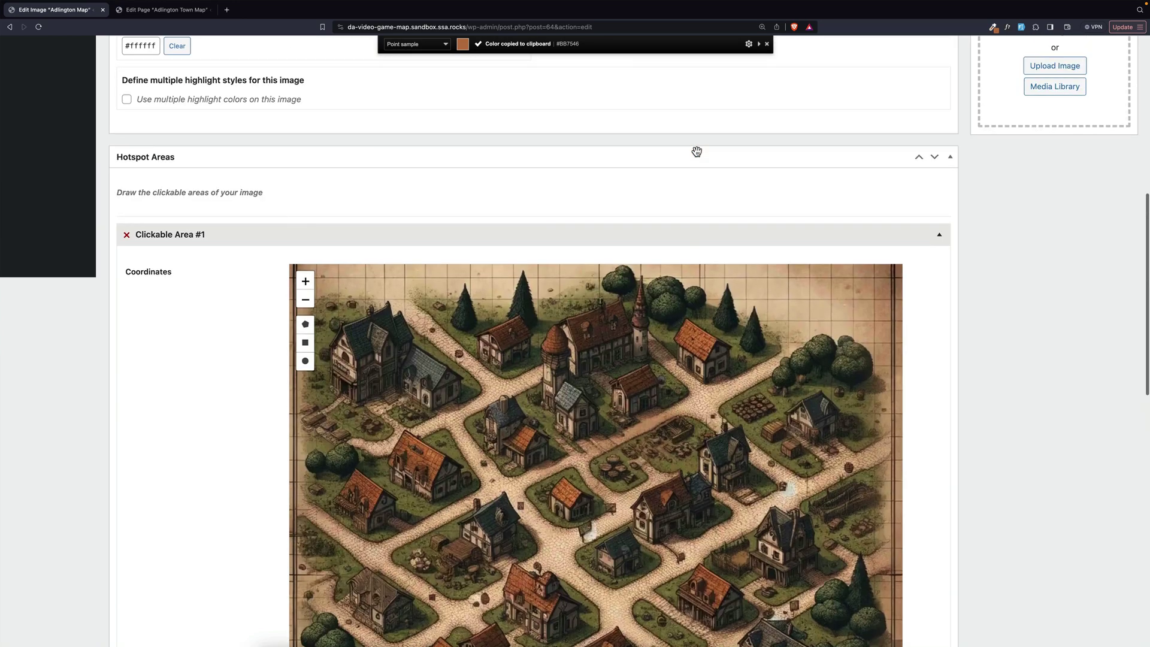
scroll(697, 155, "up", 1)
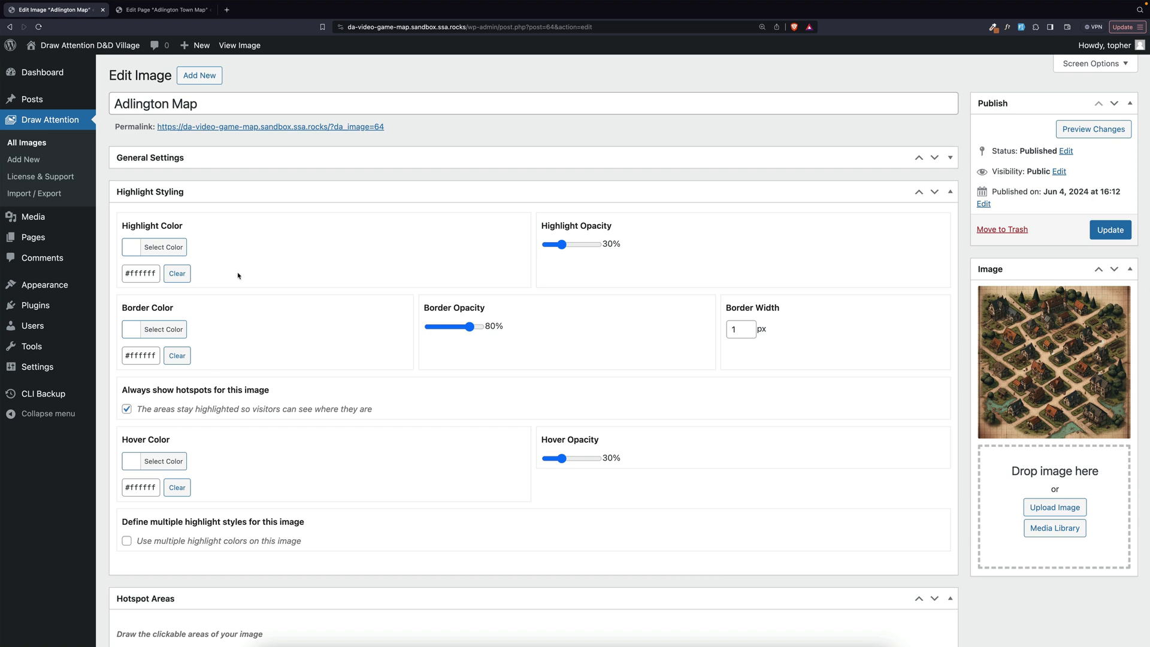
- Replace the Highlight Color value ffffff with the pasted #bb7546
left_click(167, 250)
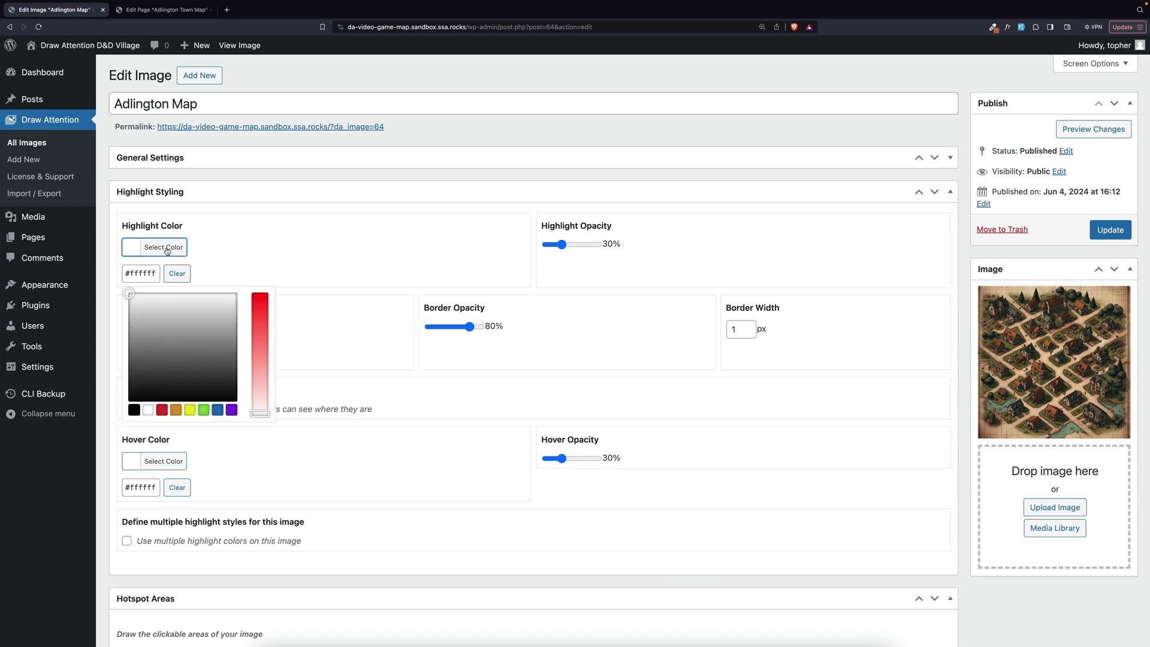
left_click(167, 250)
left_click(138, 274)
double_click(137, 273)
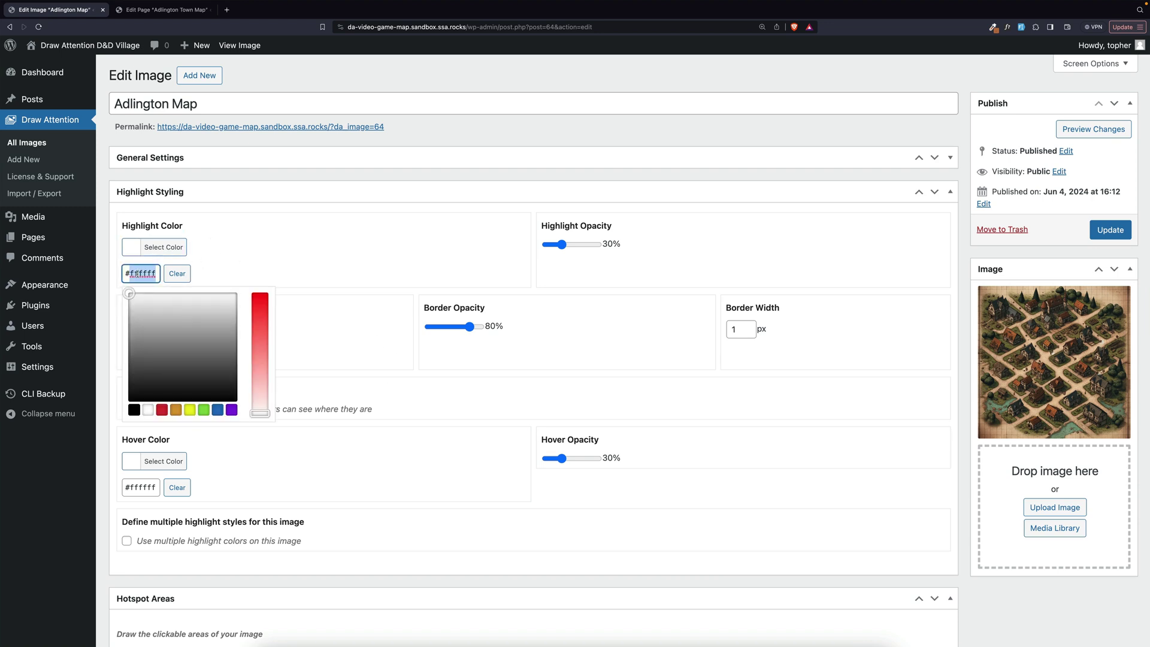
key("ctrl+v")
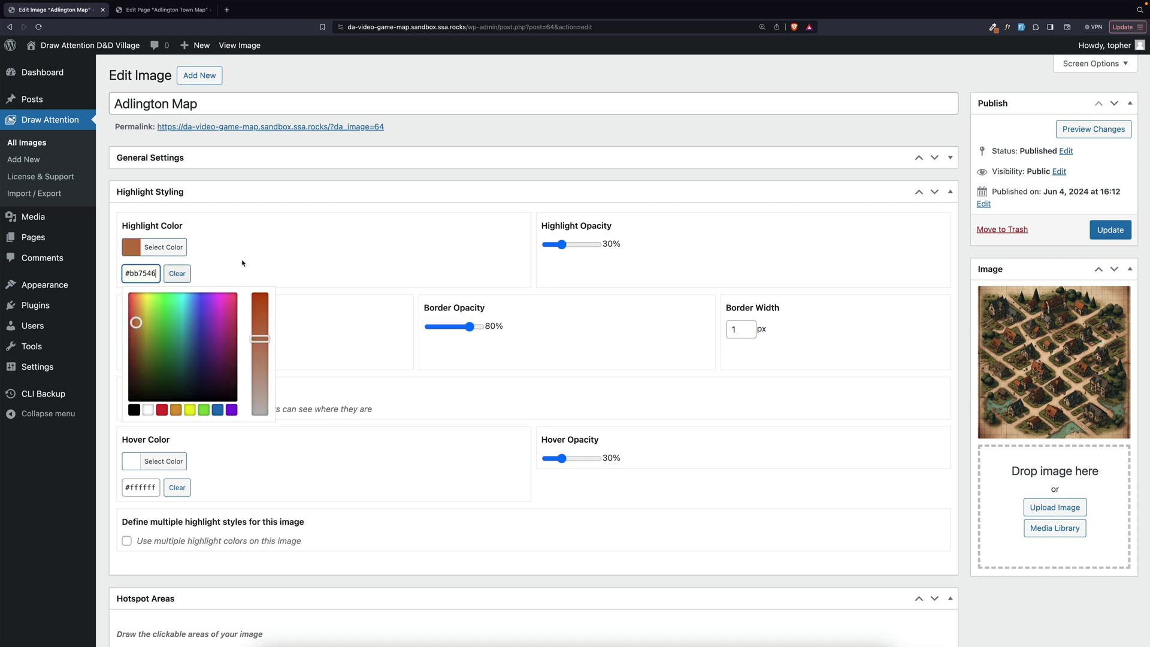
left_click(185, 250)
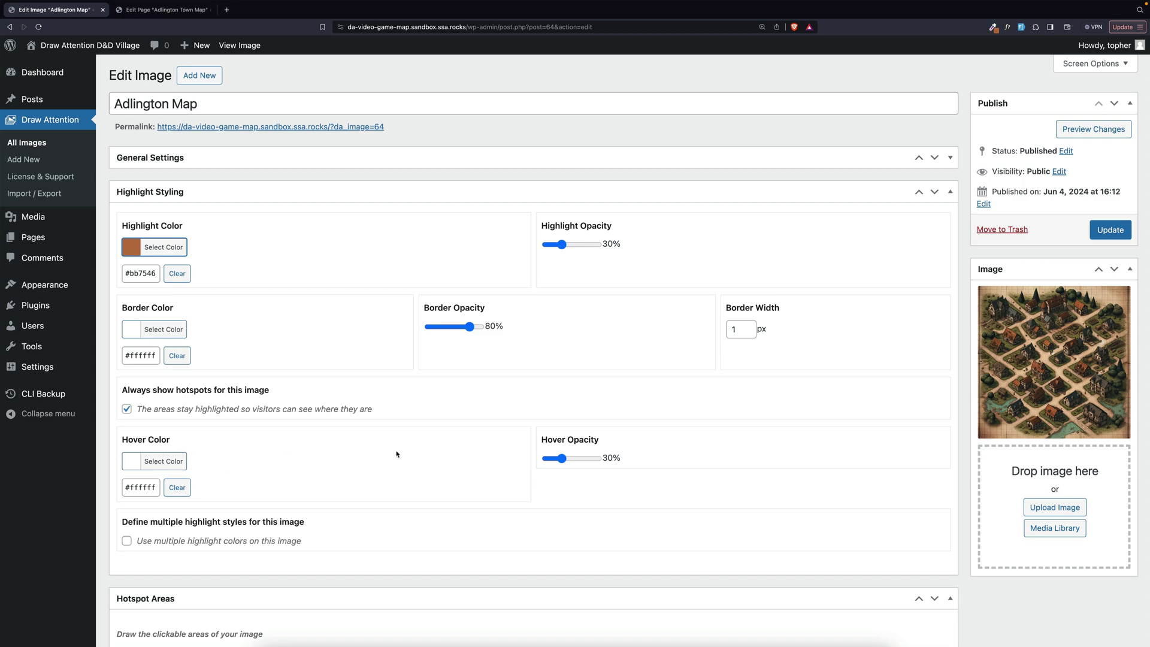
- Pick the grey #8A8A83 from a dark roof on the map using ColorZilla
scroll(396, 454, "down", 8)
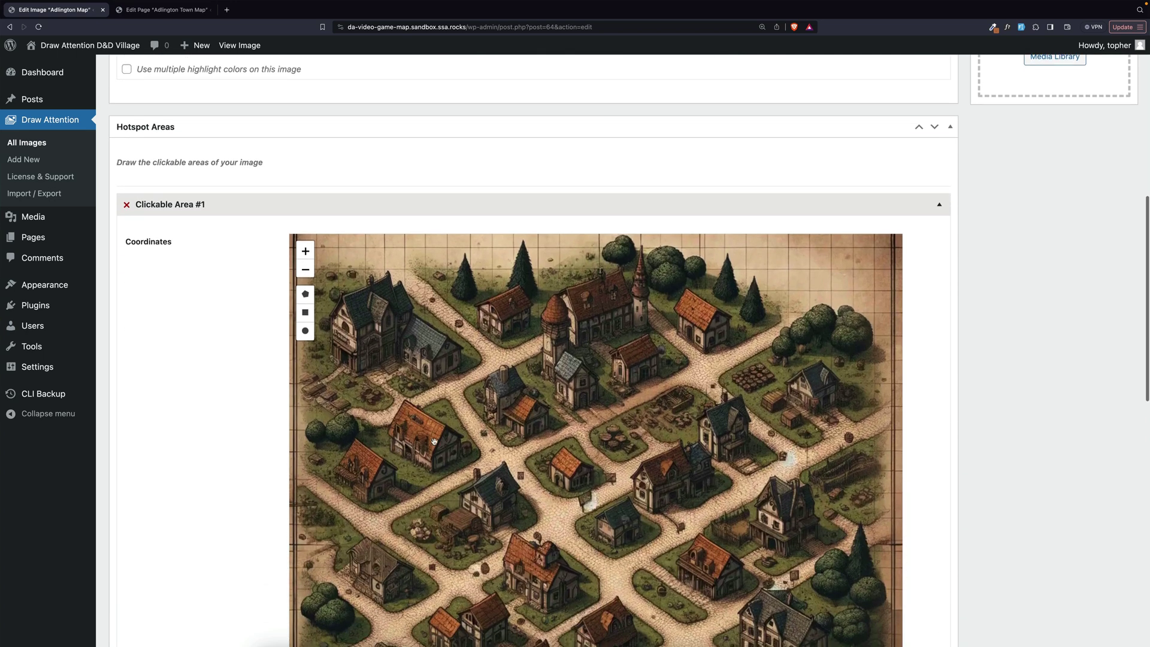
left_click(993, 27)
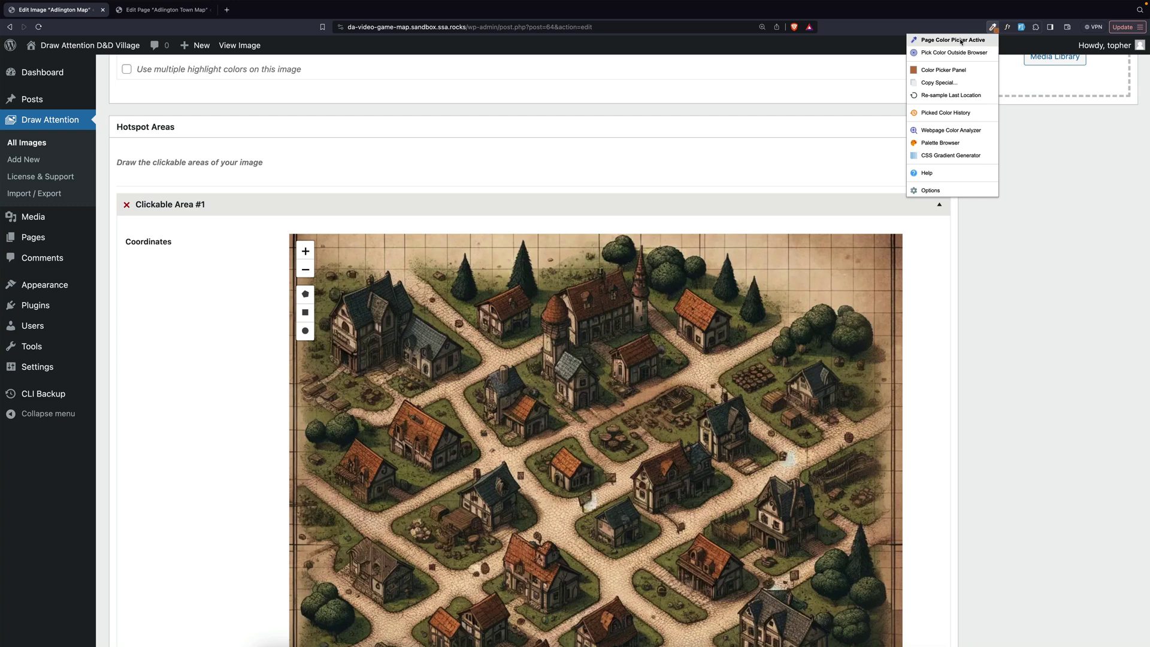
left_click(946, 40)
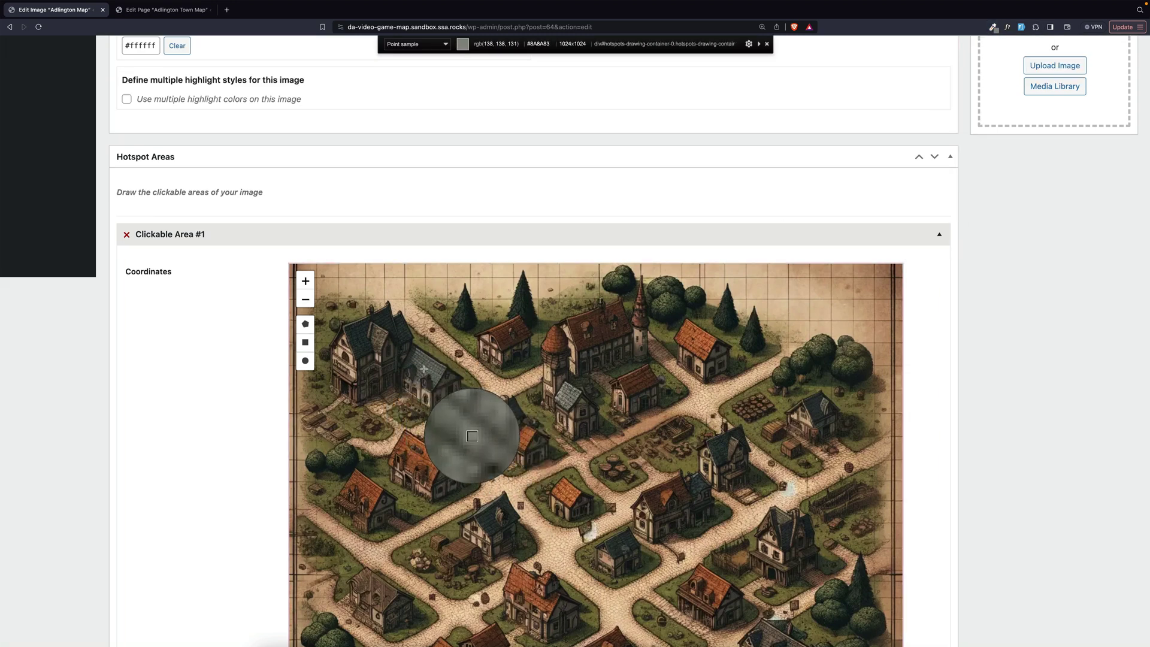
left_click(472, 436)
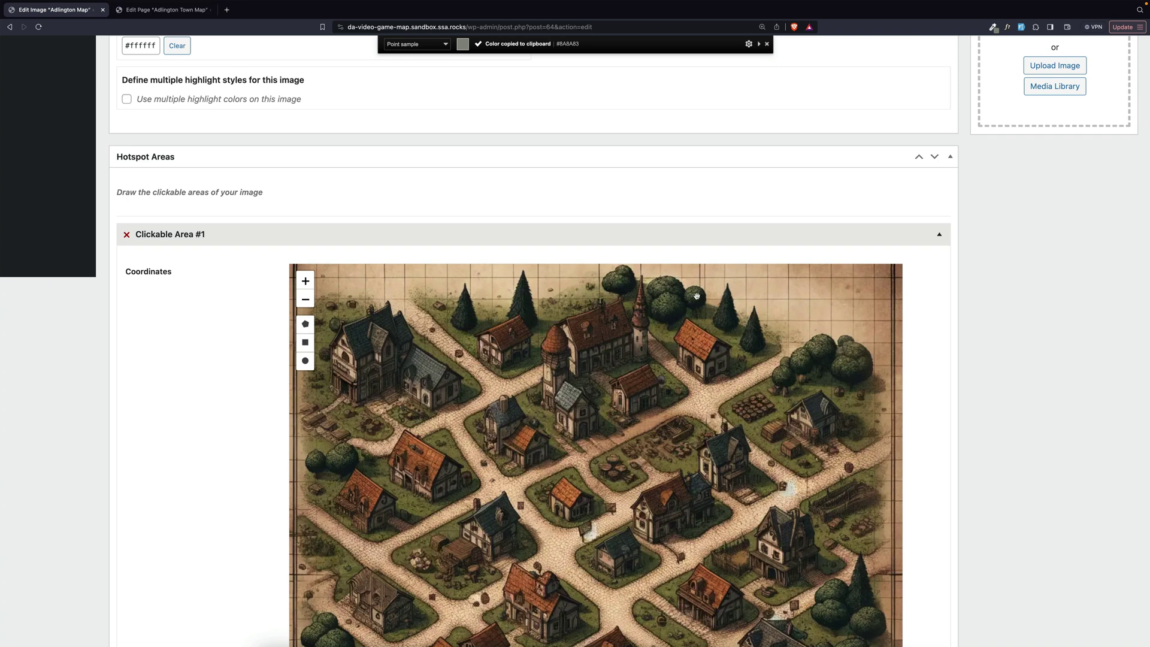
scroll(939, 301, "up", 7)
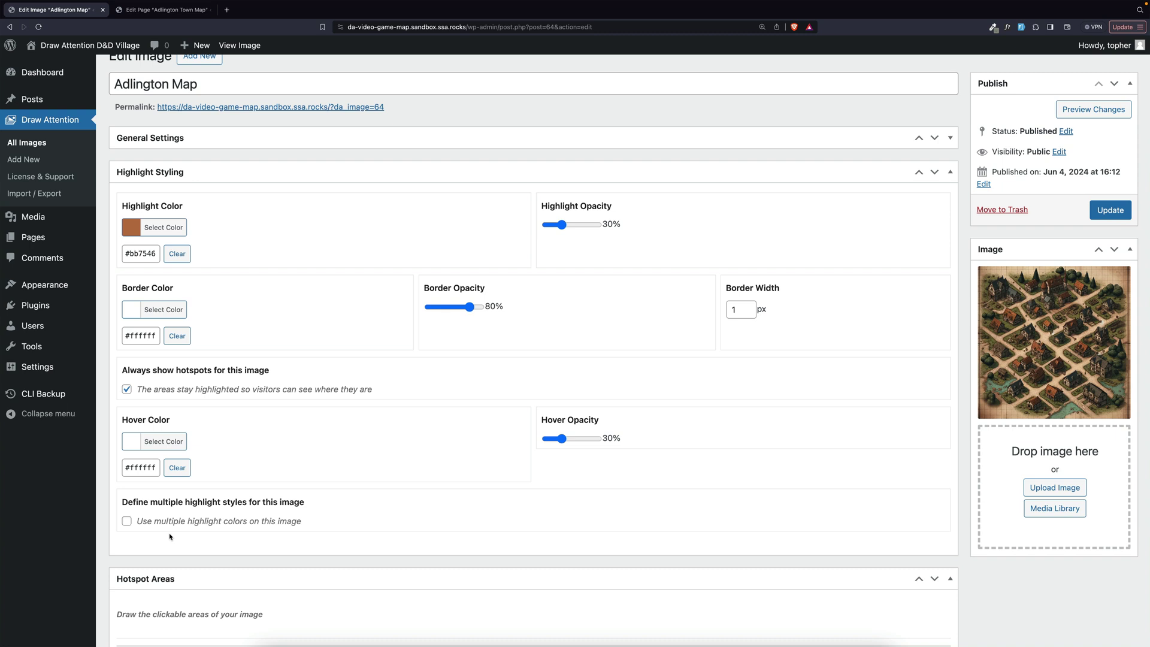
- Turn on 'Use multiple highlight colors' and expand Style #1
left_click(127, 521)
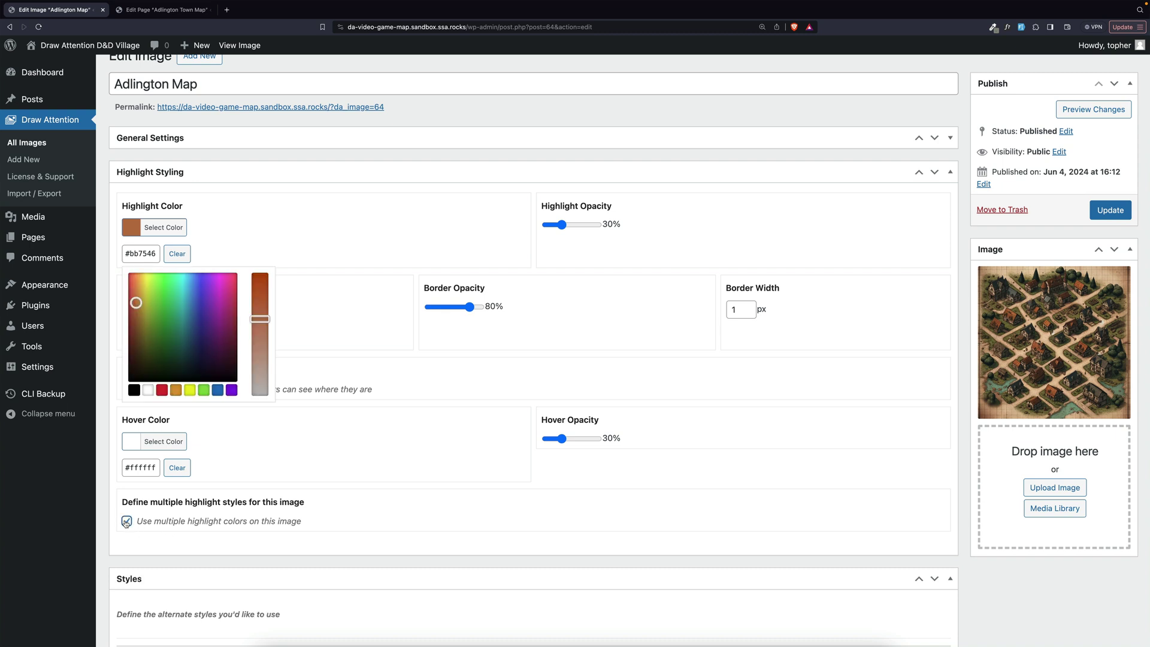
scroll(449, 483, "down", 3)
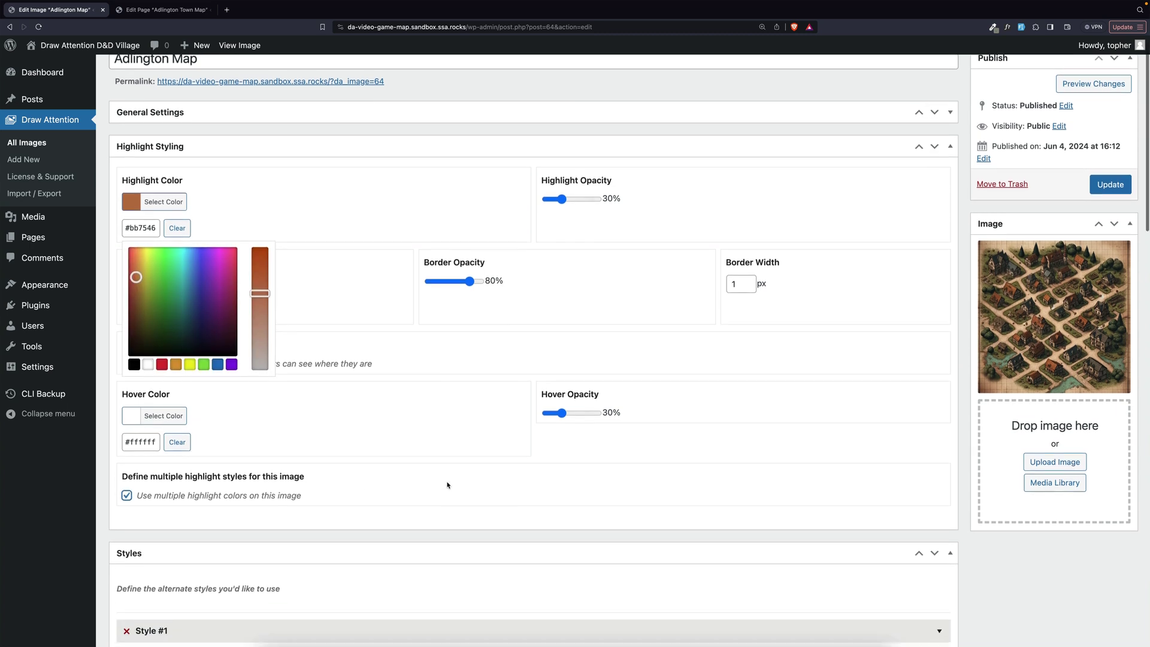
scroll(449, 483, "down", 2)
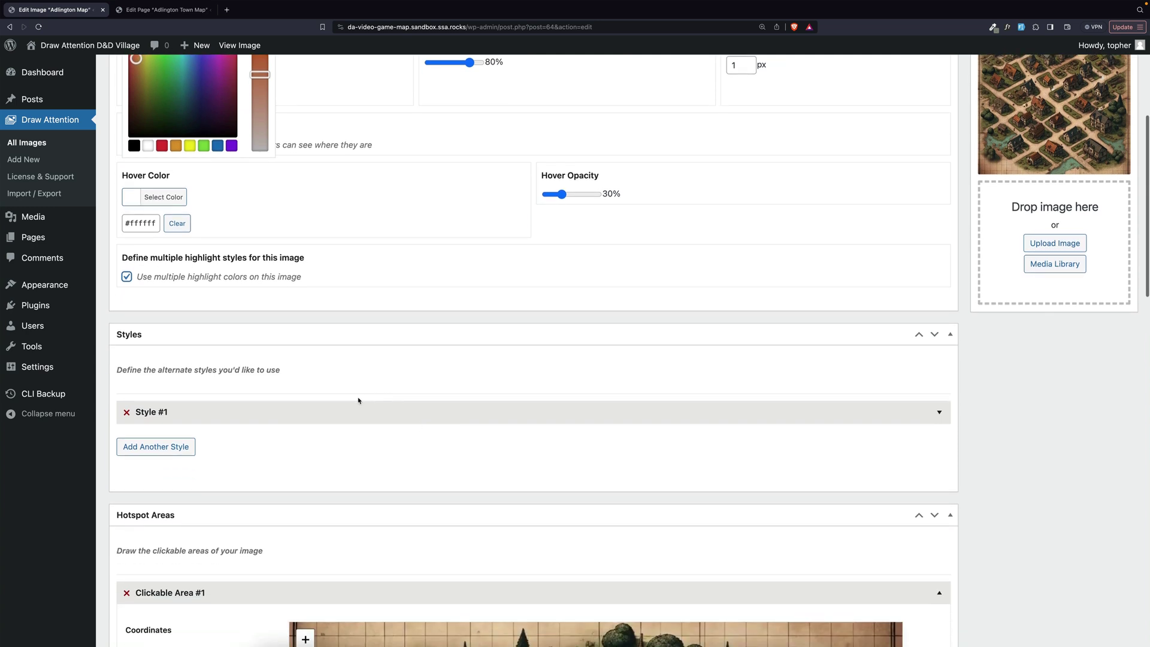
left_click(939, 413)
scroll(286, 407, "down", 3)
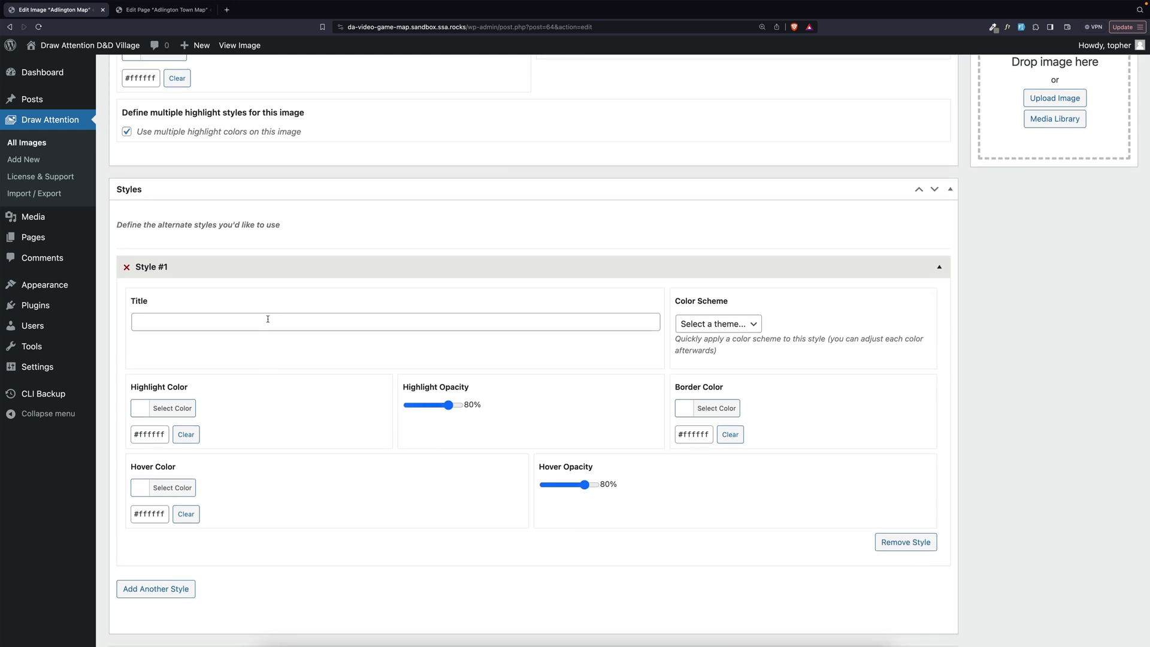
scroll(265, 320, "down", 1)
- Title Style #1 'Blue Roofs' and give it highlight colour #8a8a83
left_click(266, 318)
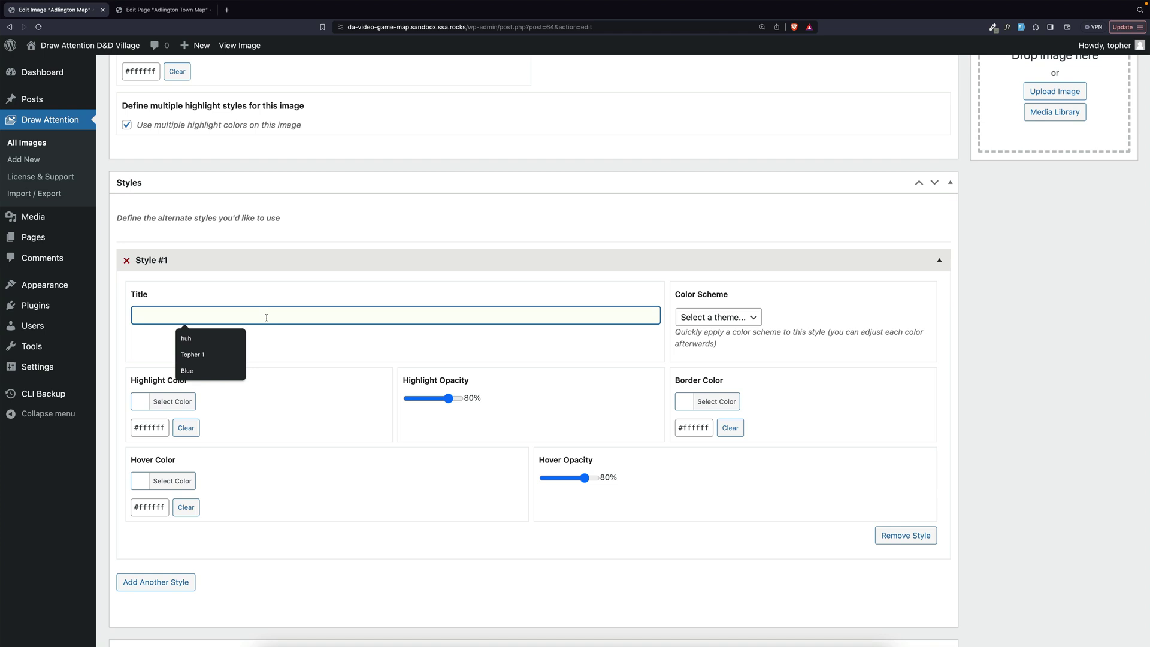
type("Blue R")
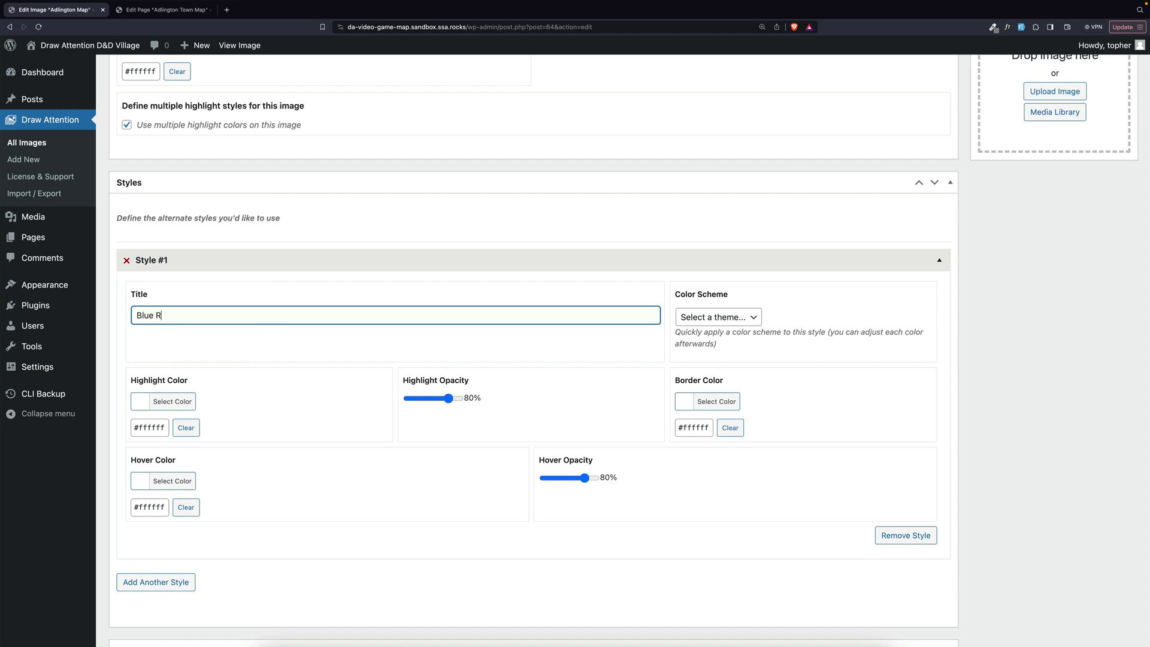
type("oofs")
left_click(150, 425)
double_click(149, 427)
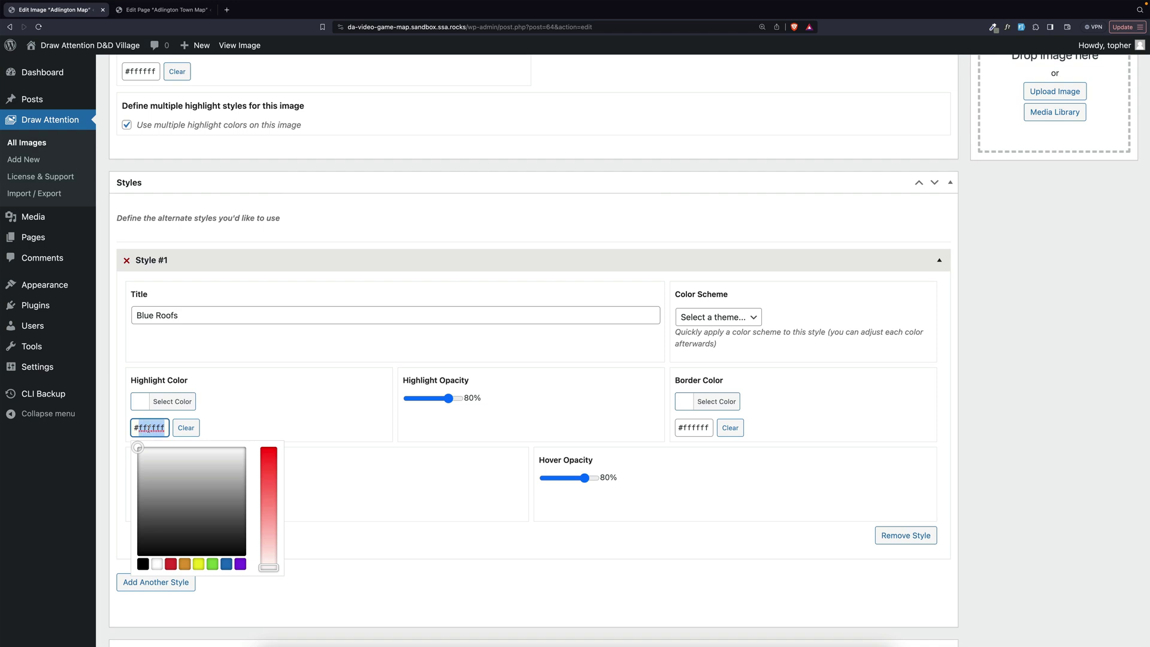
type("8a8a83")
scroll(168, 409, "up", 1)
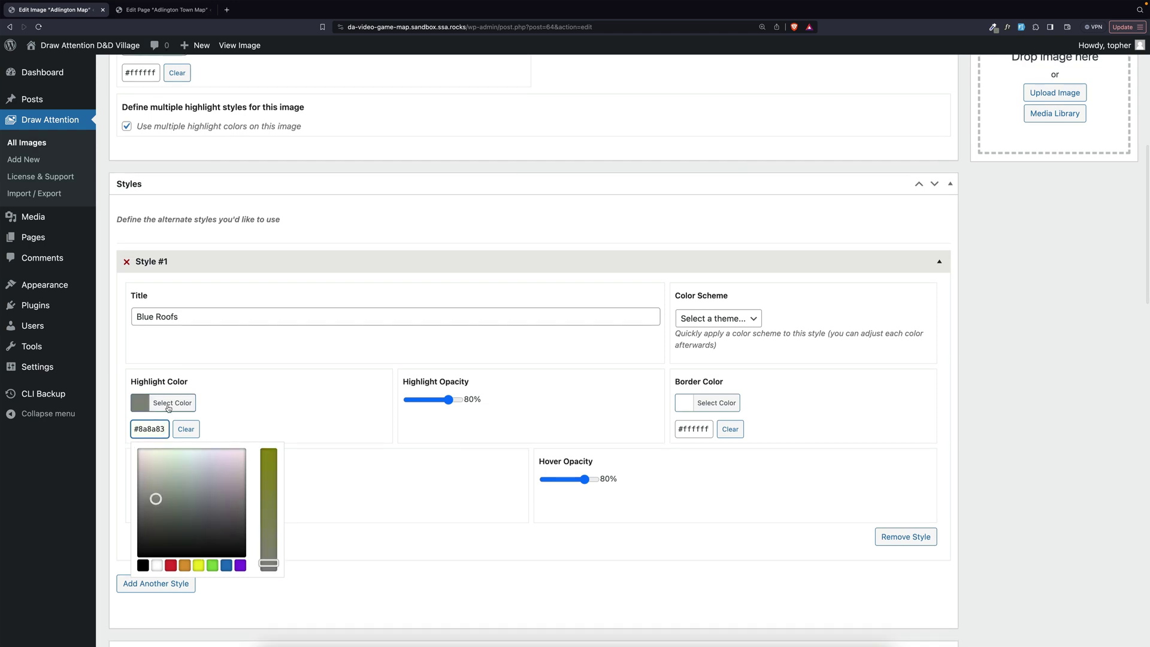
left_click(169, 409)
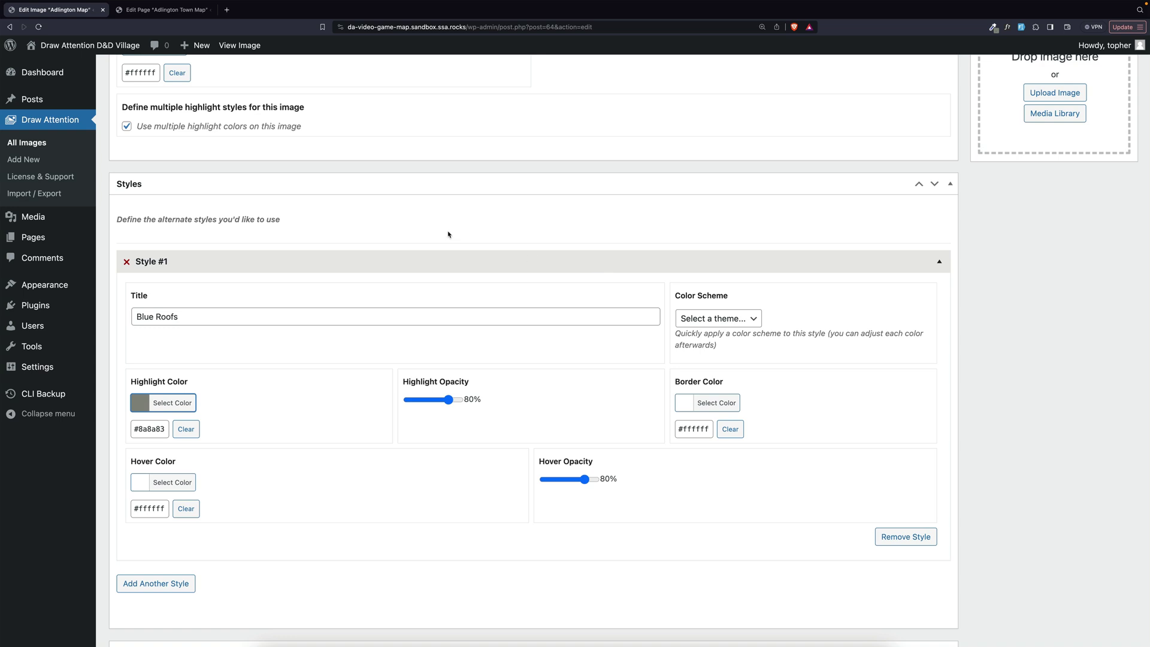
- Collapse the Styles section and save the Adlington Map with Update
left_click(951, 184)
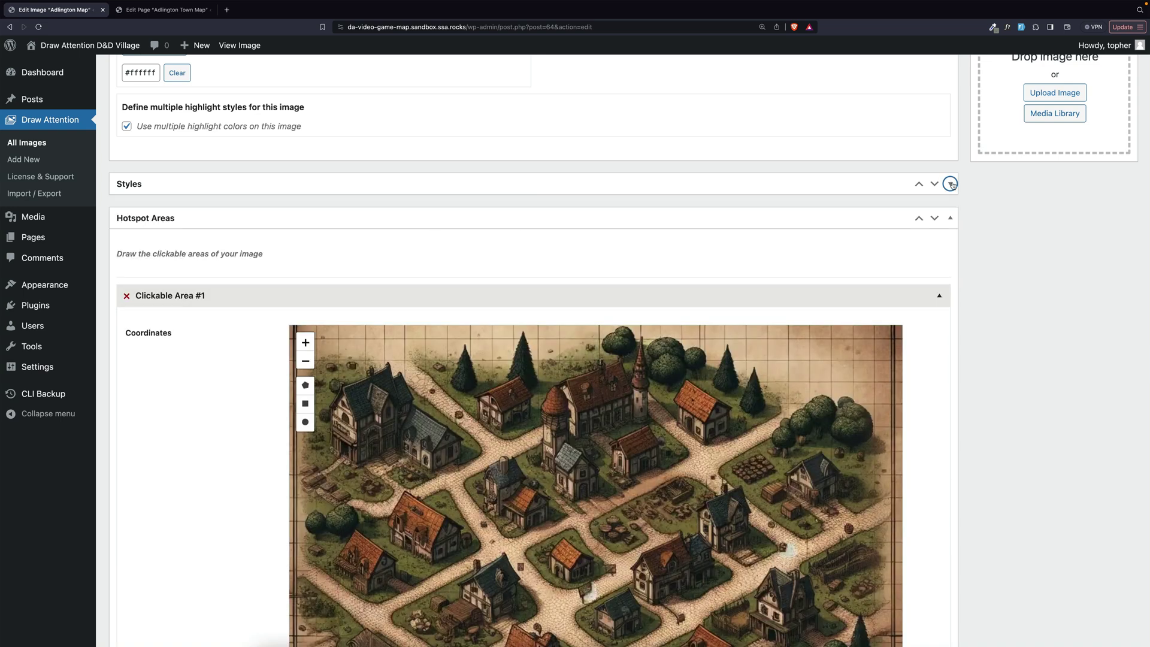
scroll(659, 176, "up", 7)
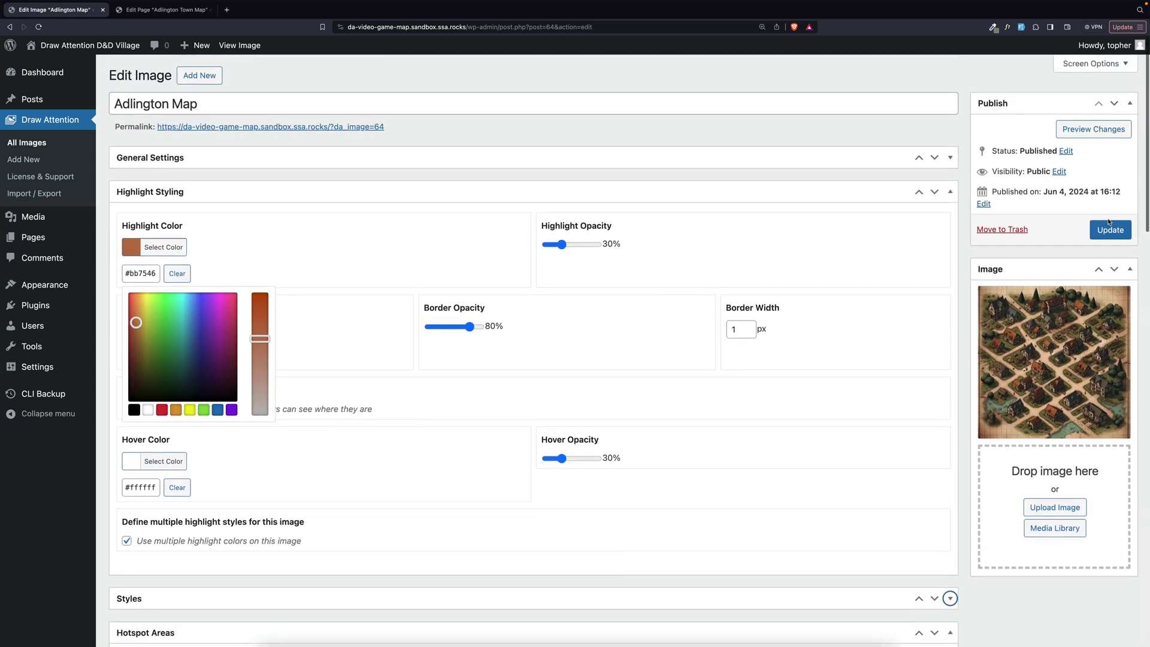
left_click(1110, 231)
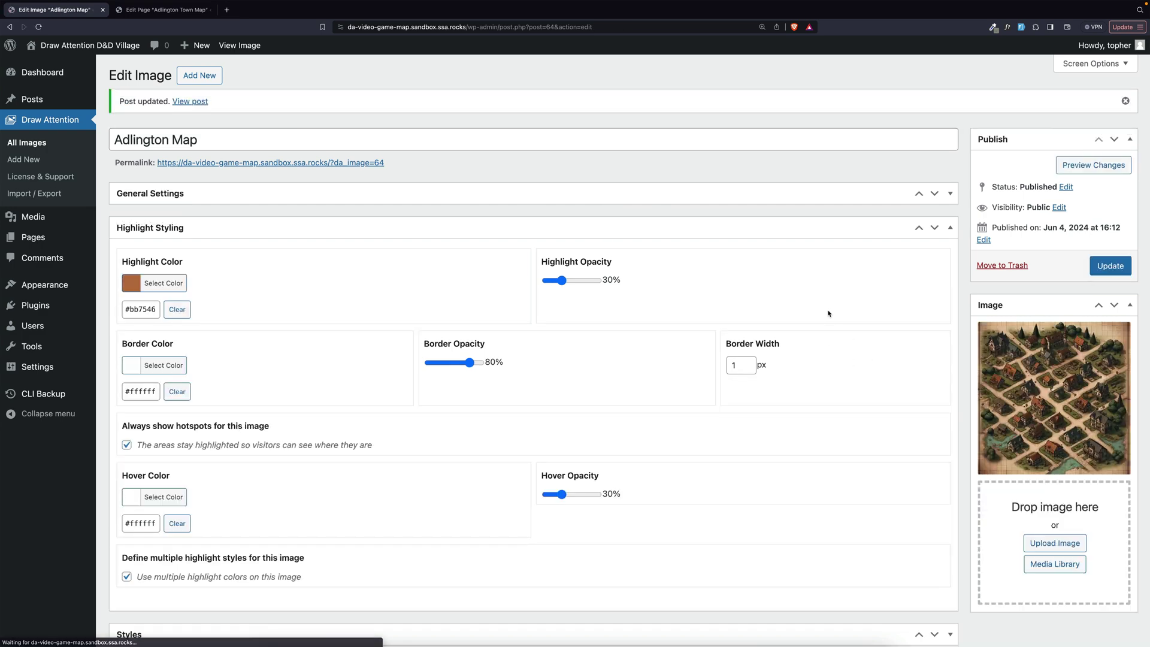
scroll(829, 313, "down", 5)
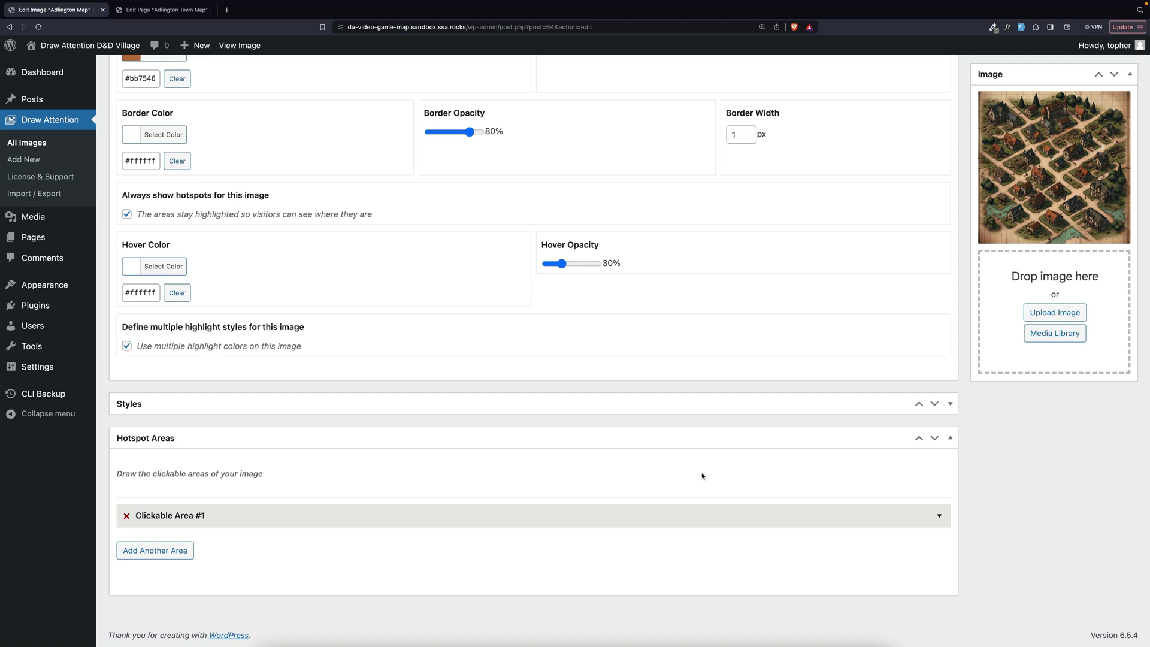
- Expand Clickable Area #1 to reveal its map editor
left_click(939, 516)
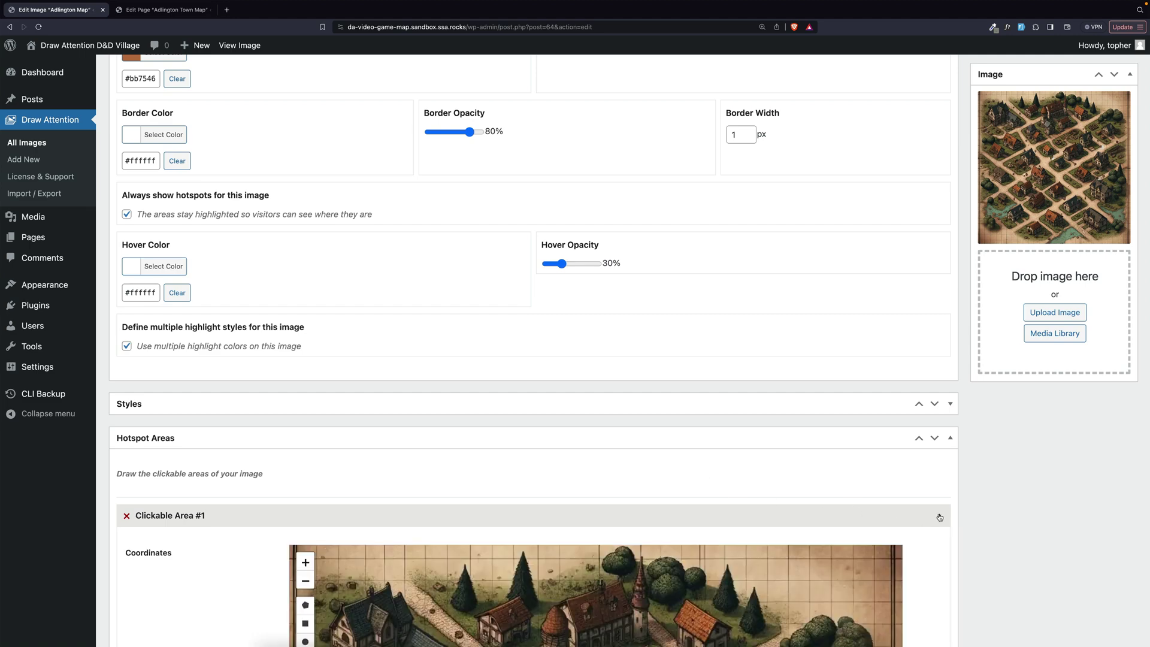
scroll(1006, 479, "down", 6)
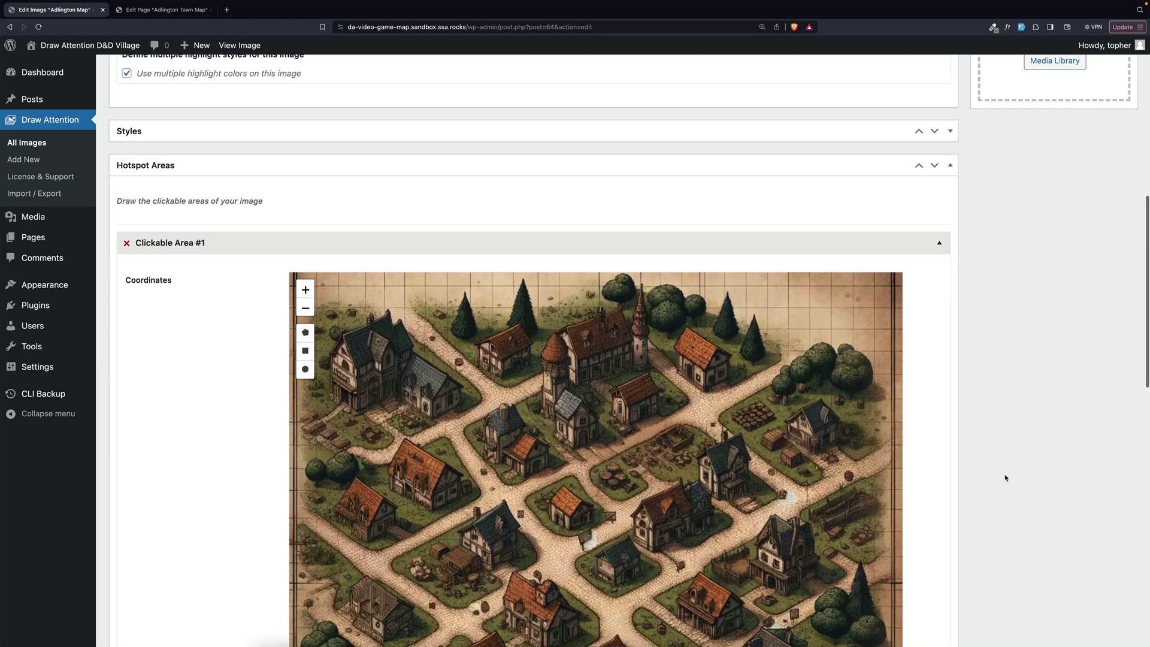
scroll(1006, 478, "down", 1)
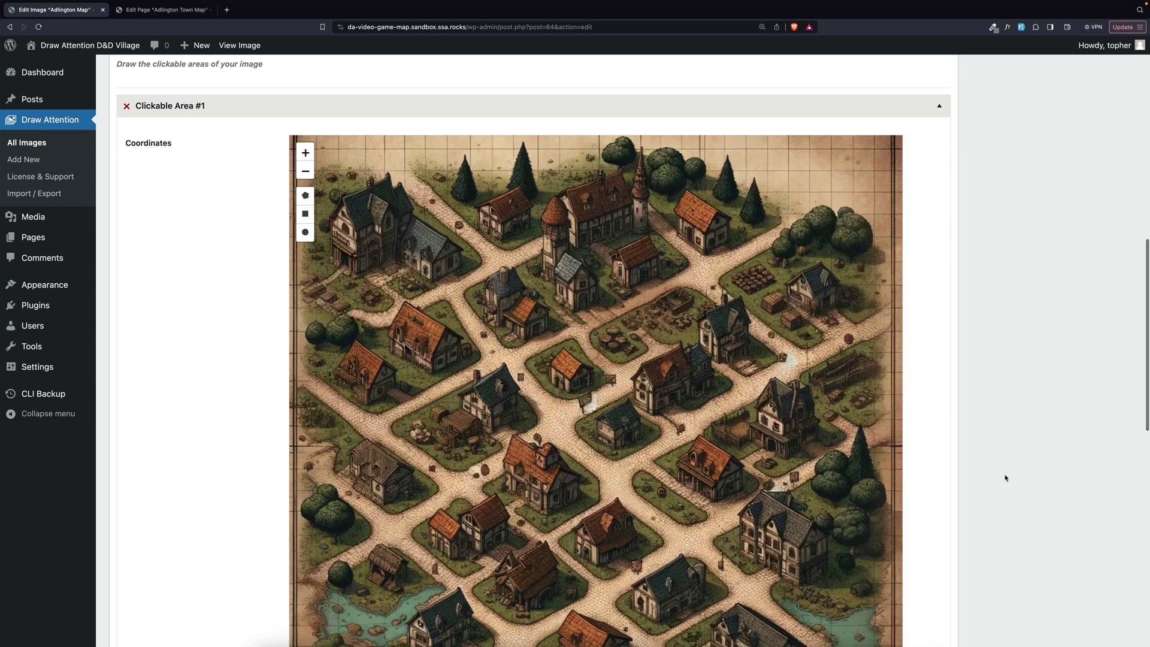
scroll(1006, 478, "up", 1)
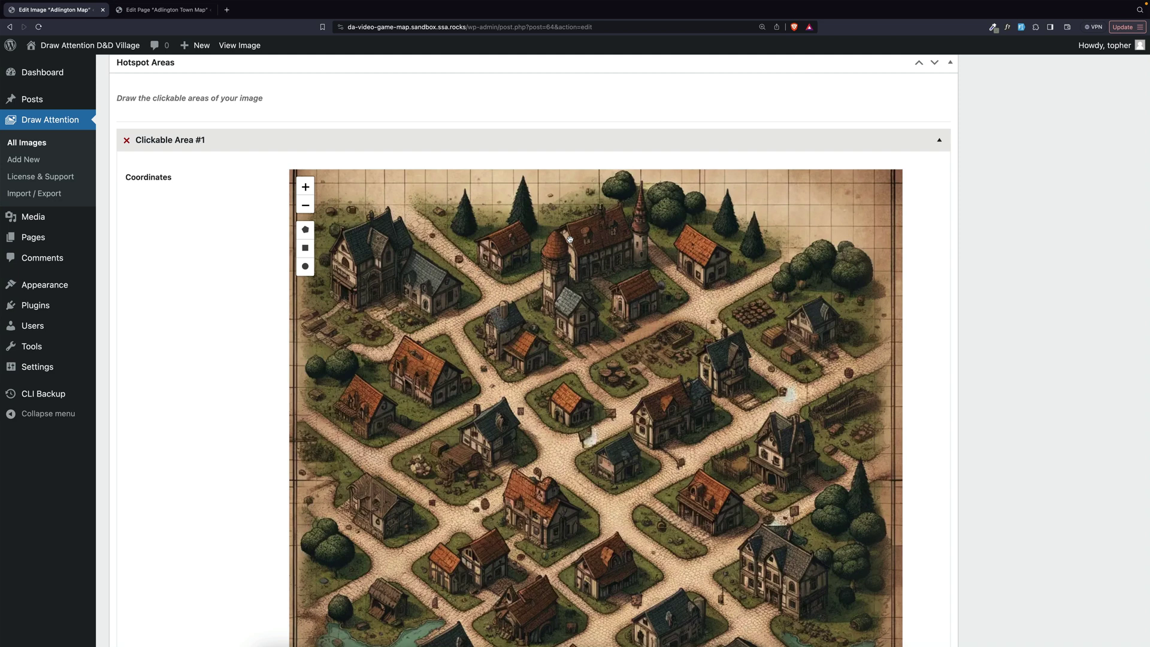
scroll(570, 239, "down", 1)
- Draw a test rectangle over the top-centre church, then delete it
left_click(305, 248)
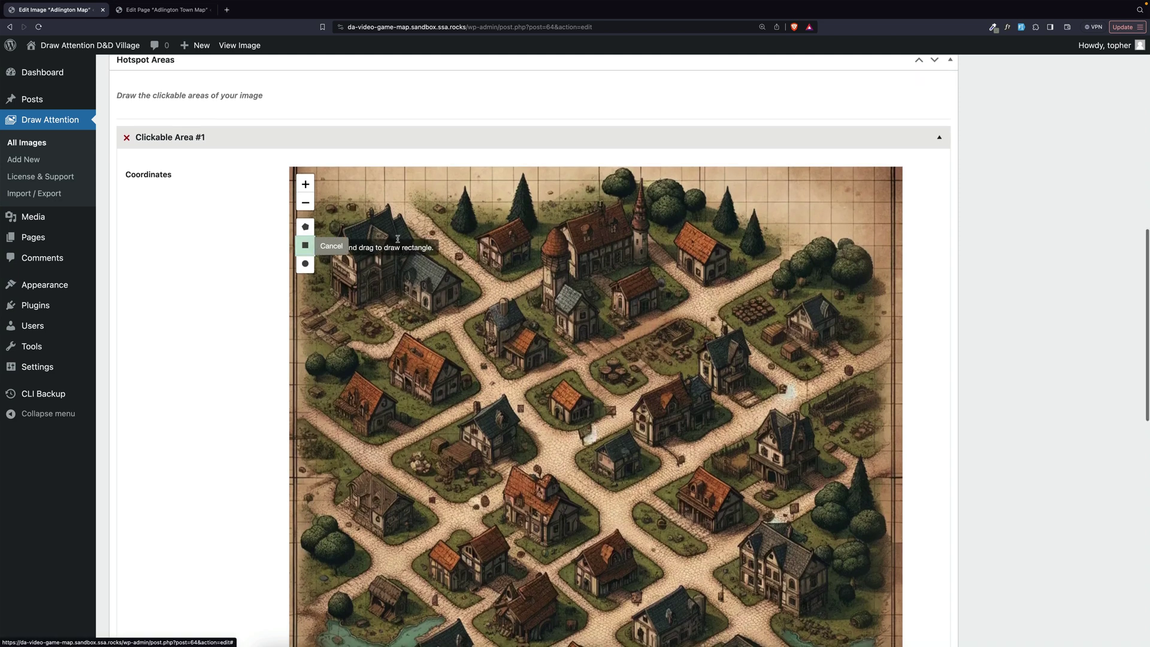
mouse_move(661, 222)
left_mouse_down()
mouse_move(652, 344)
mouse_move(546, 324)
left_mouse_up()
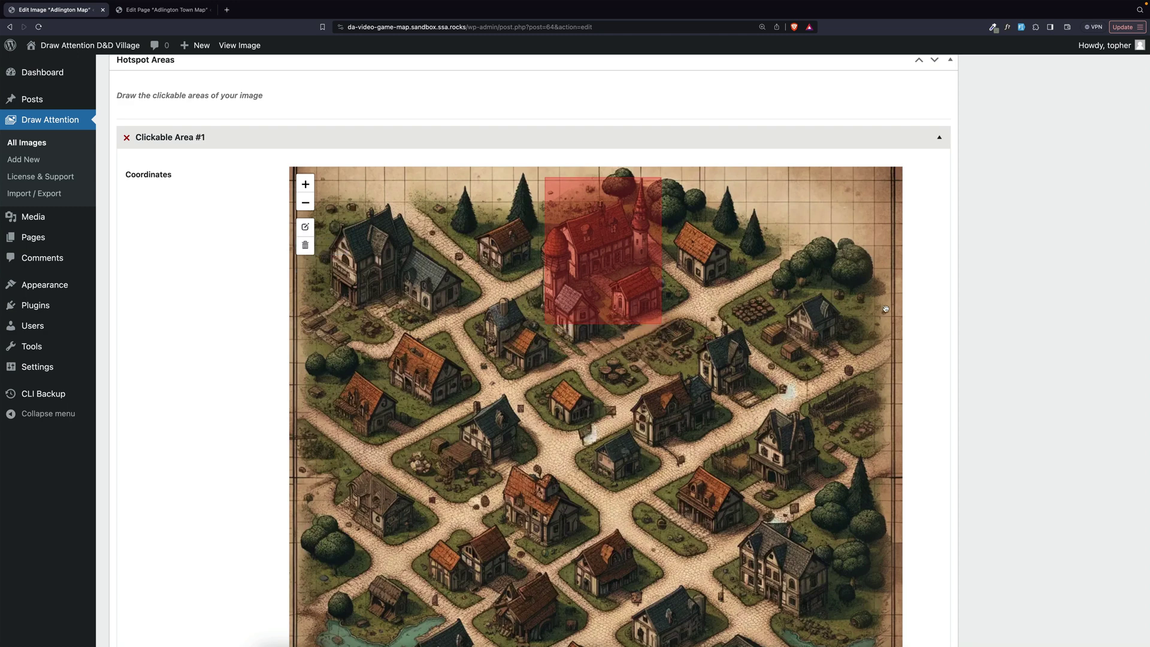
left_click(306, 246)
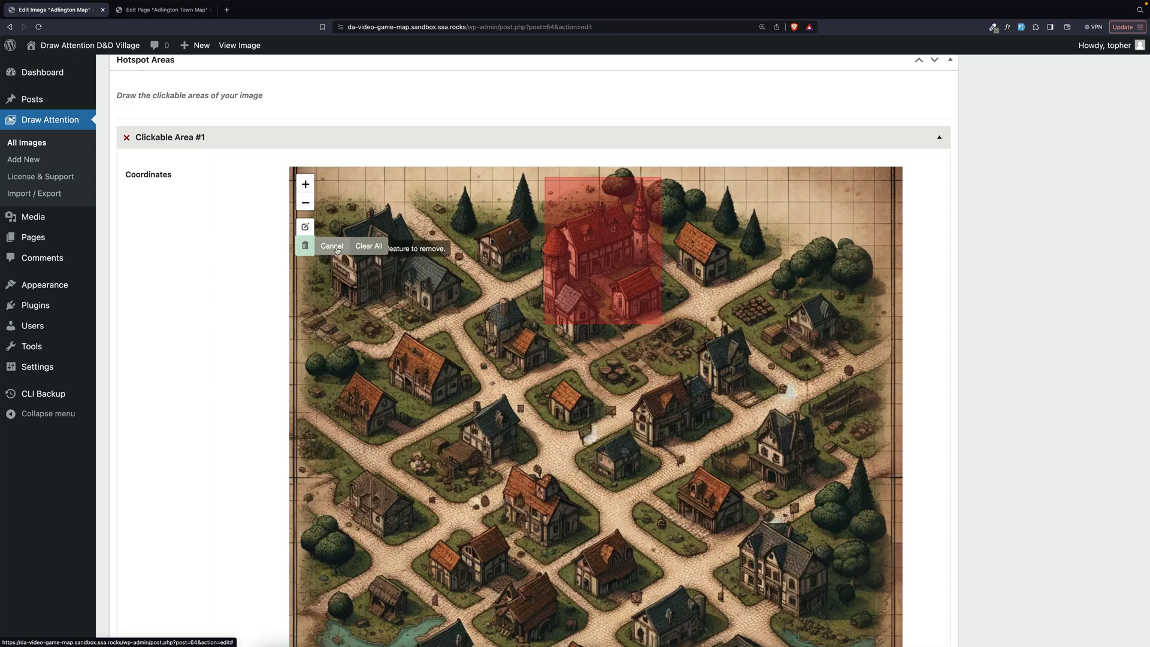
left_click(368, 245)
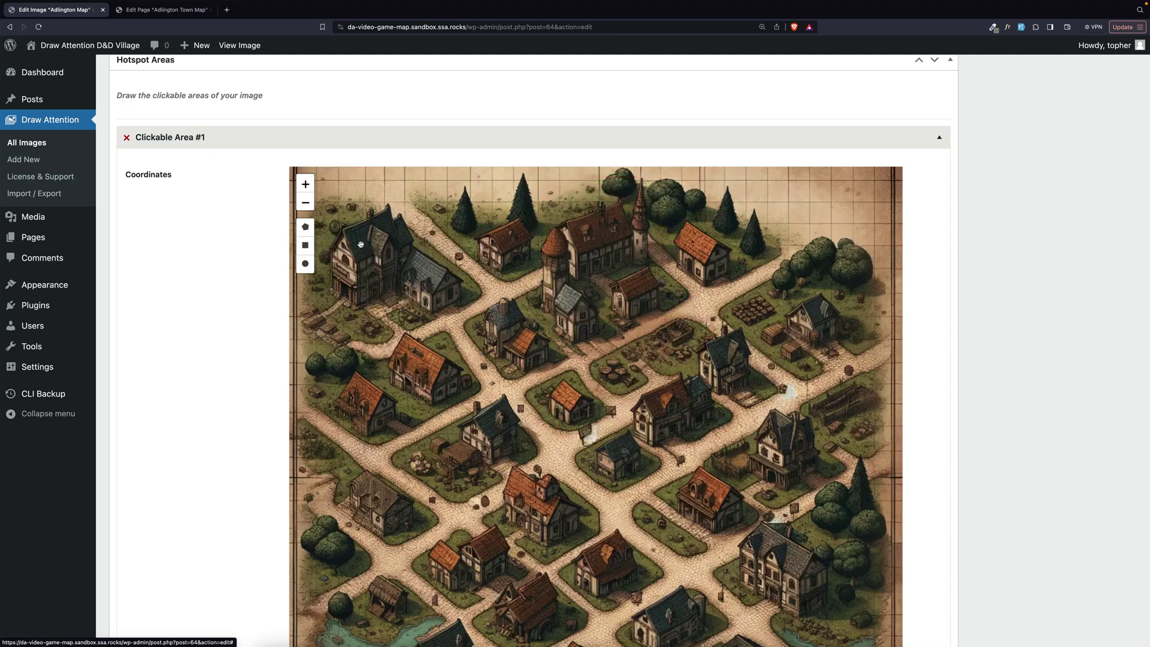
- With the polygon tool, outline the church's spire, roof and left side
left_click(306, 228)
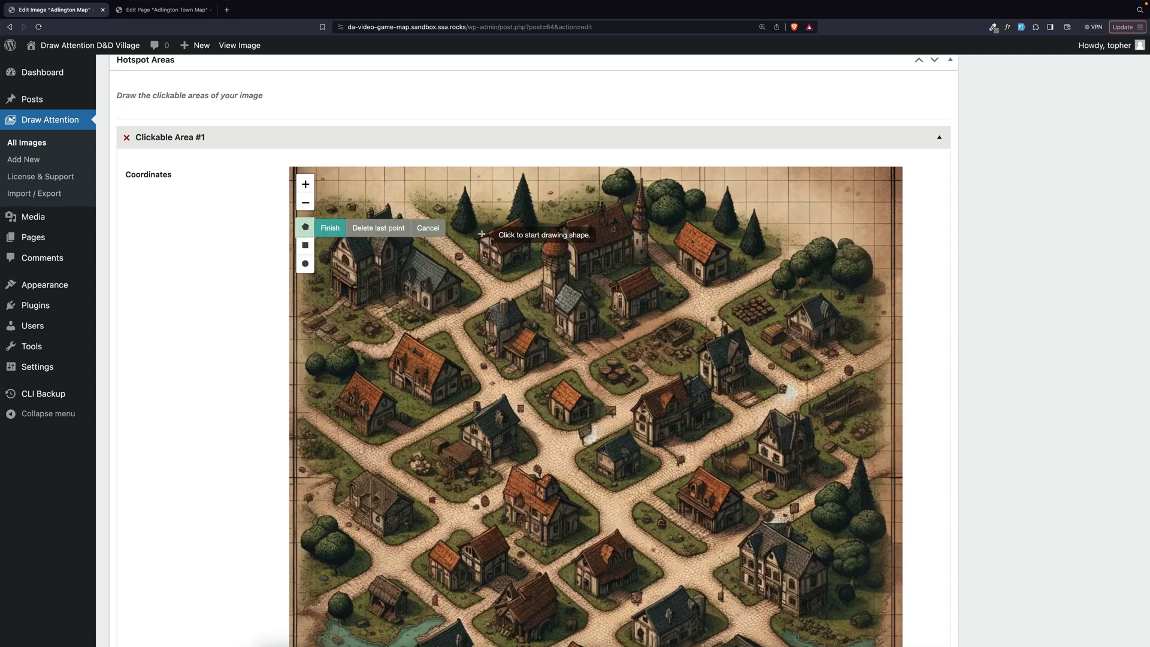
left_click(642, 178)
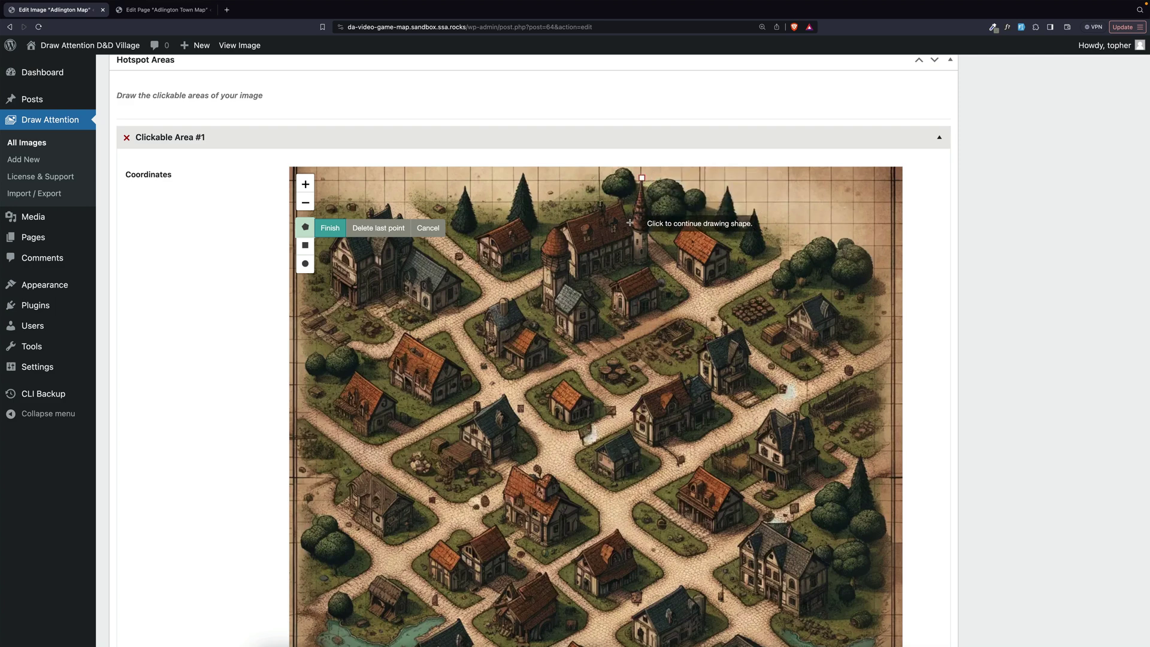
left_click(620, 204)
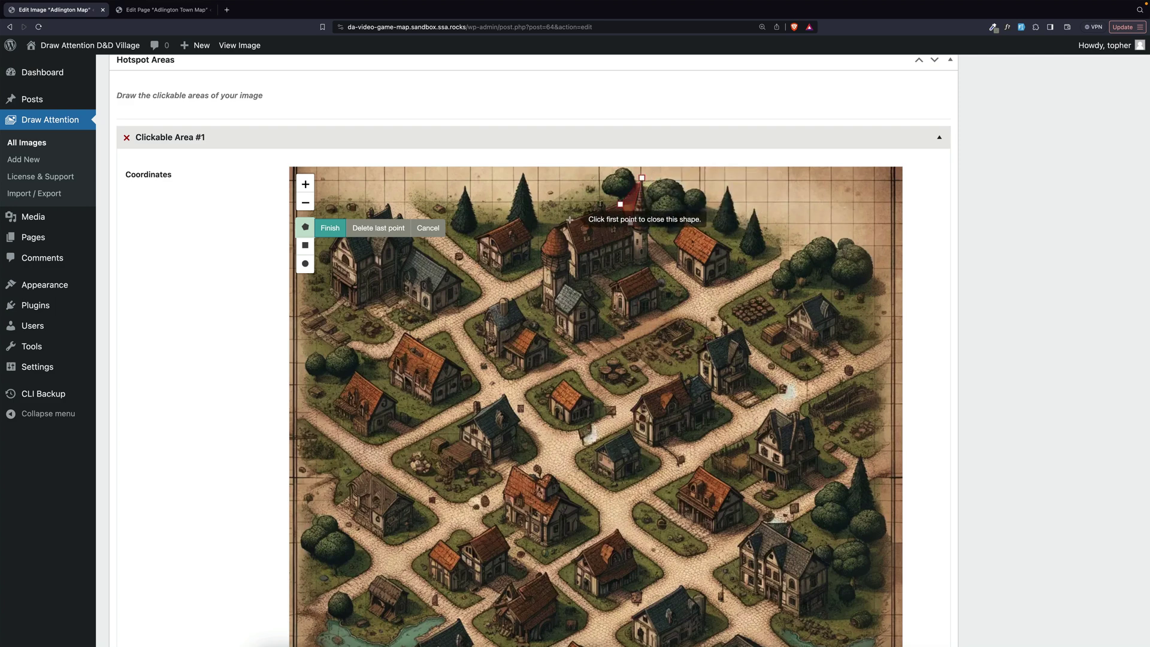
left_click(631, 223)
left_click(569, 221)
left_click(554, 228)
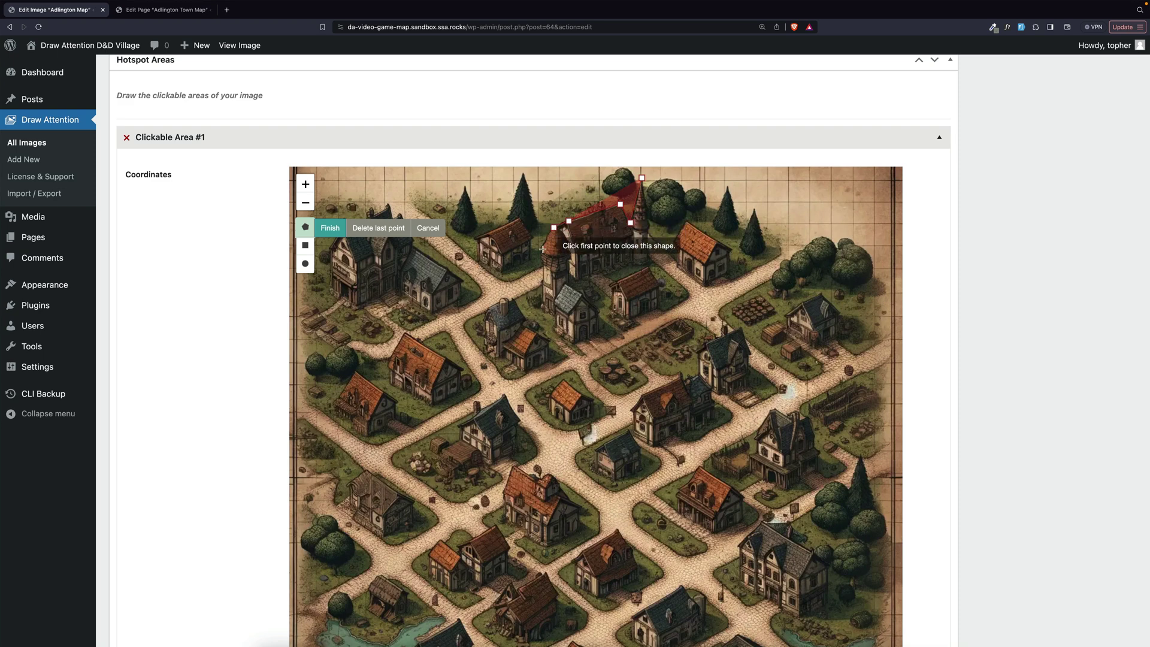
left_click(542, 249)
left_click(544, 306)
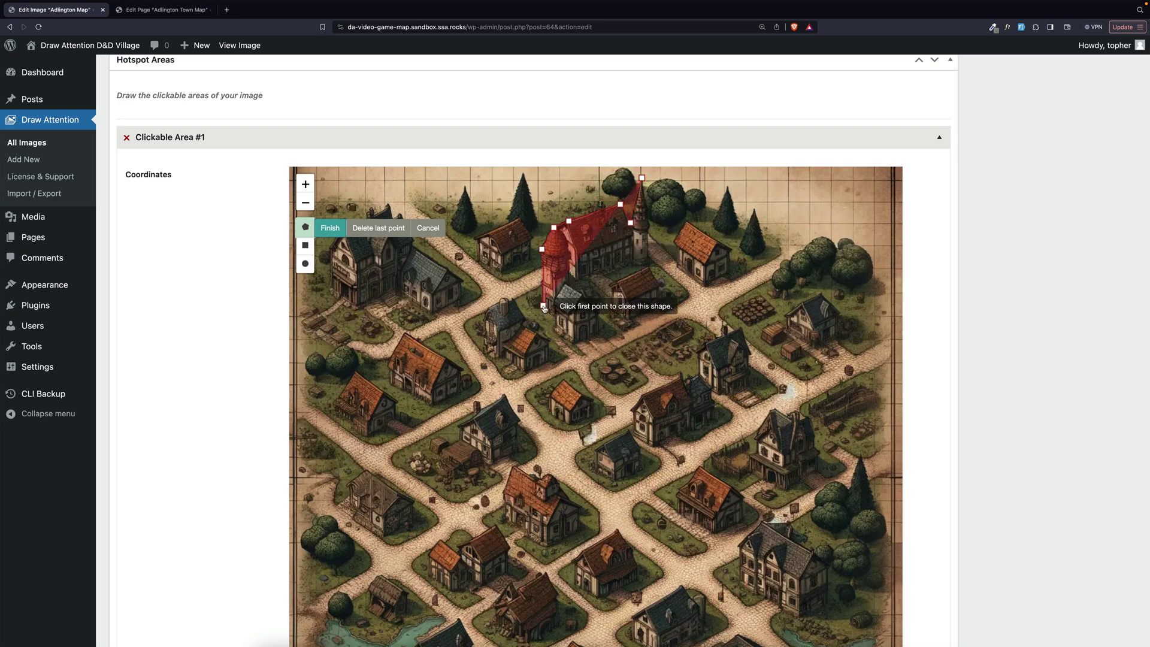
- Trace the church's base and right side, then close the polygon at the spire
left_click(554, 313)
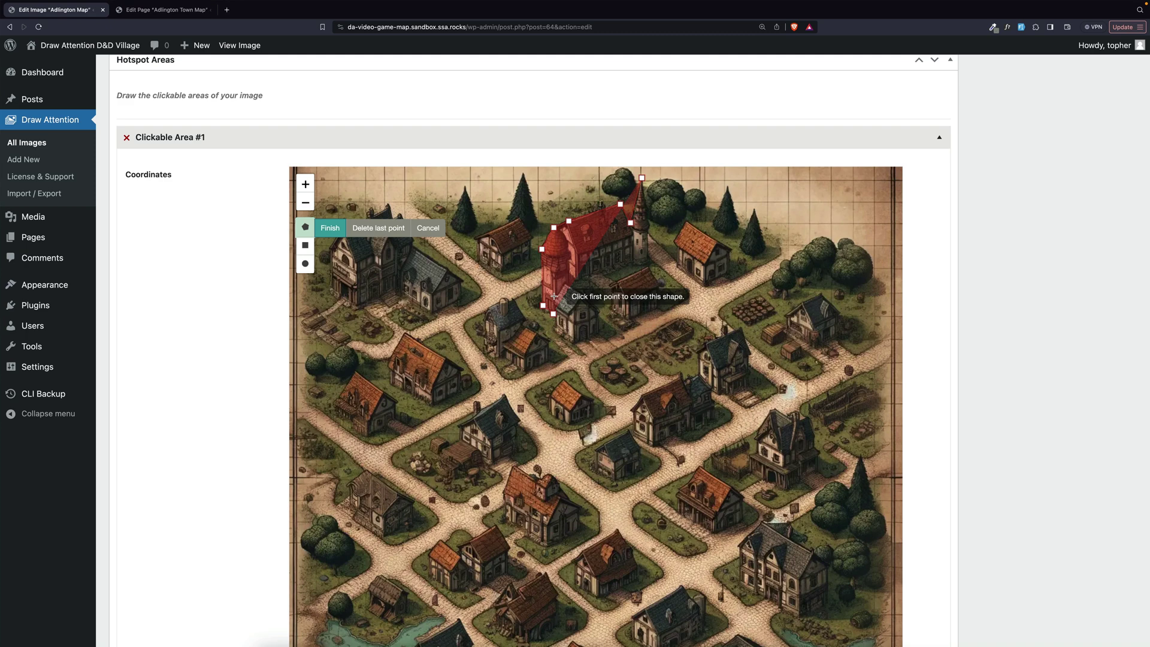
left_click(554, 296)
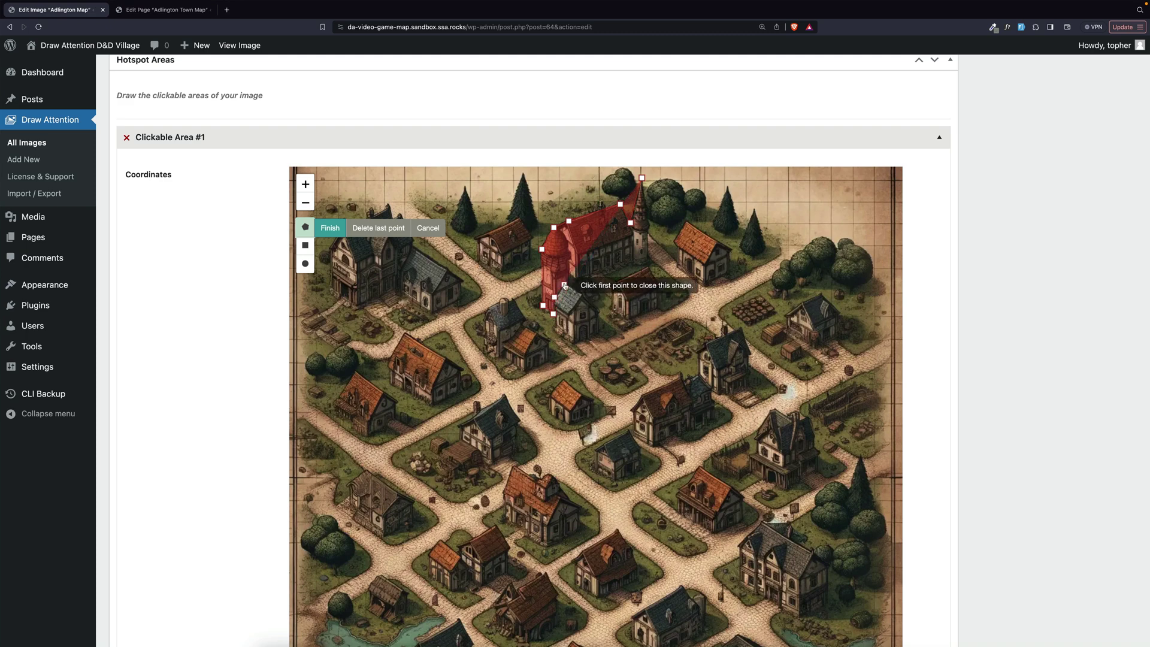
left_click(564, 286)
left_click(575, 288)
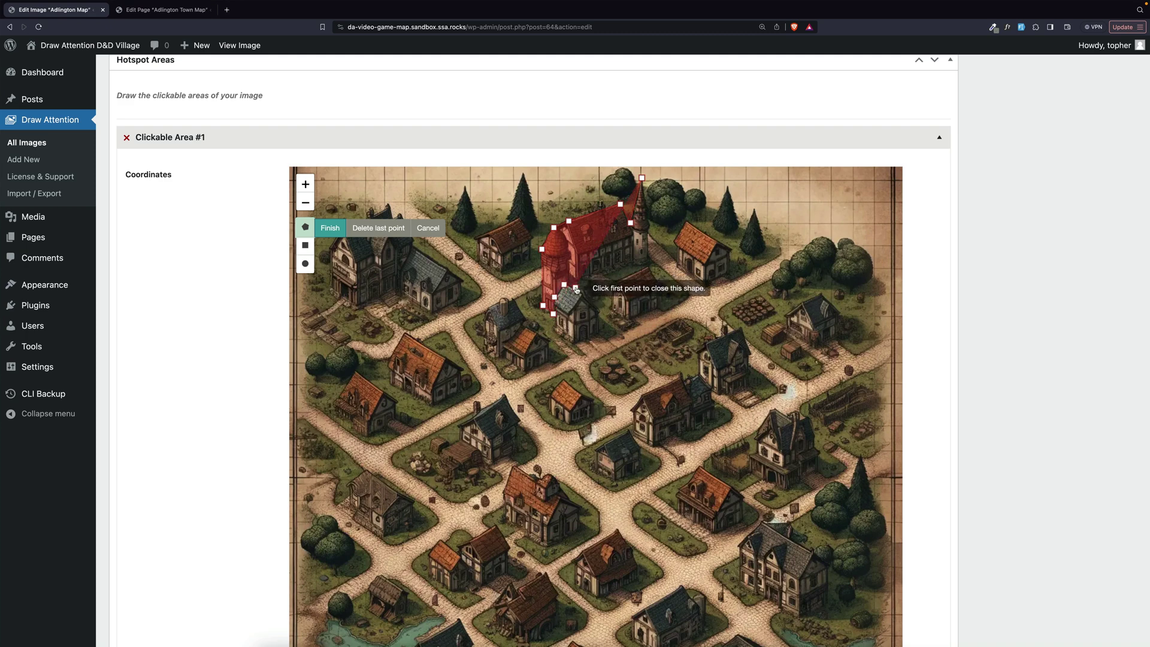
left_click(634, 263)
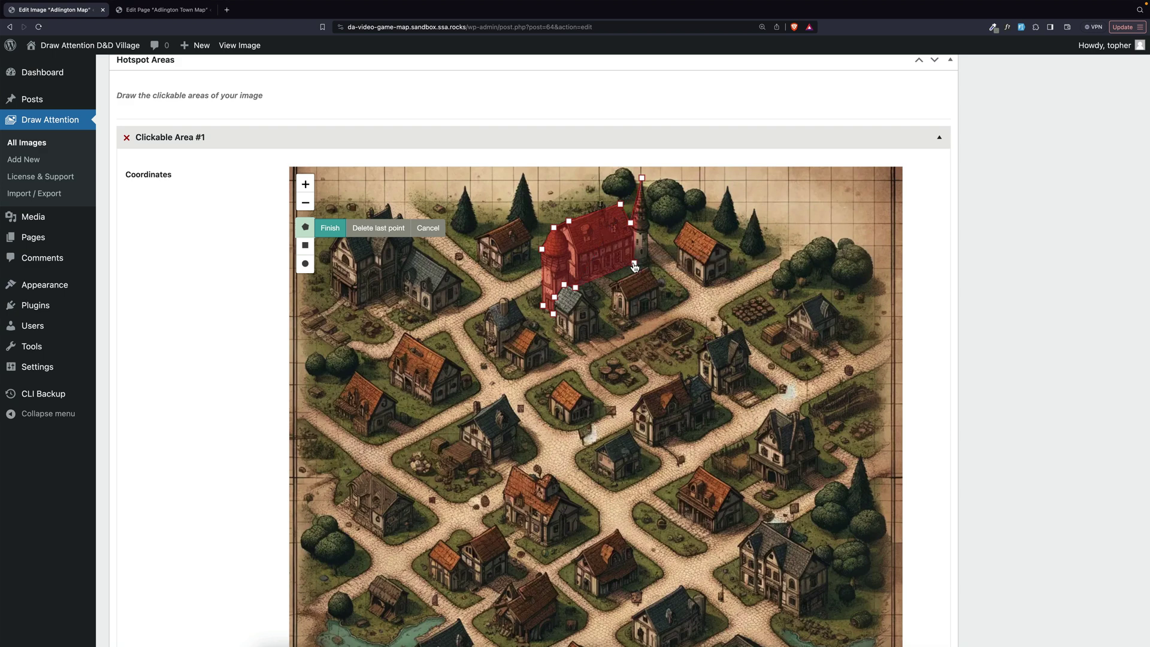
left_click(642, 267)
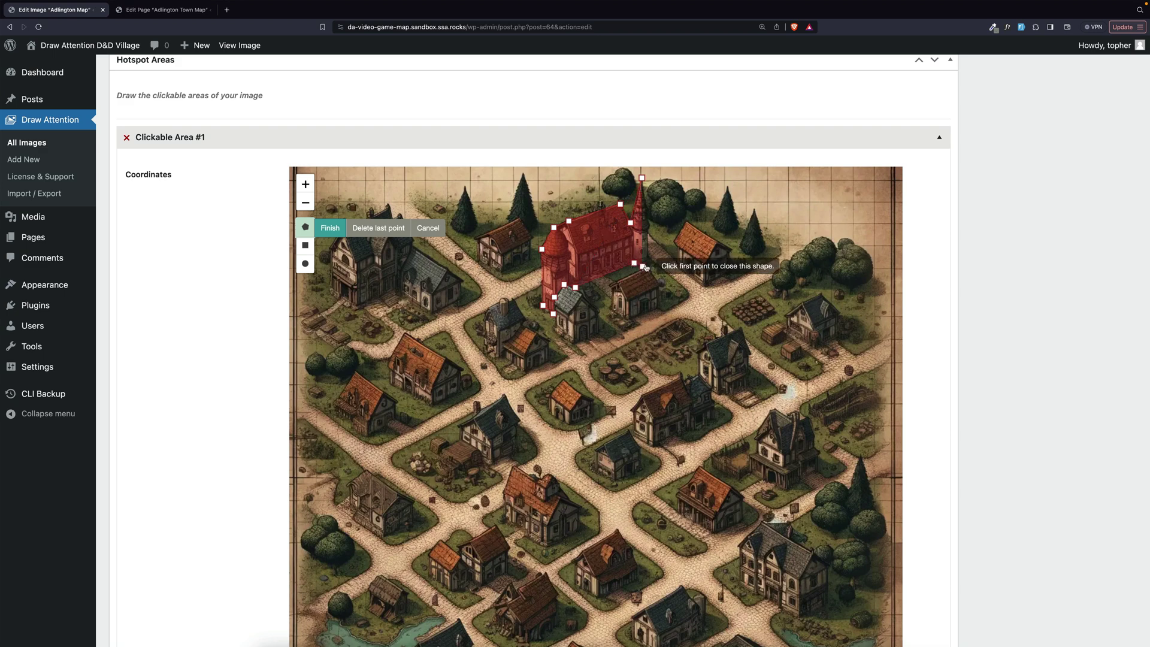
left_click(649, 263)
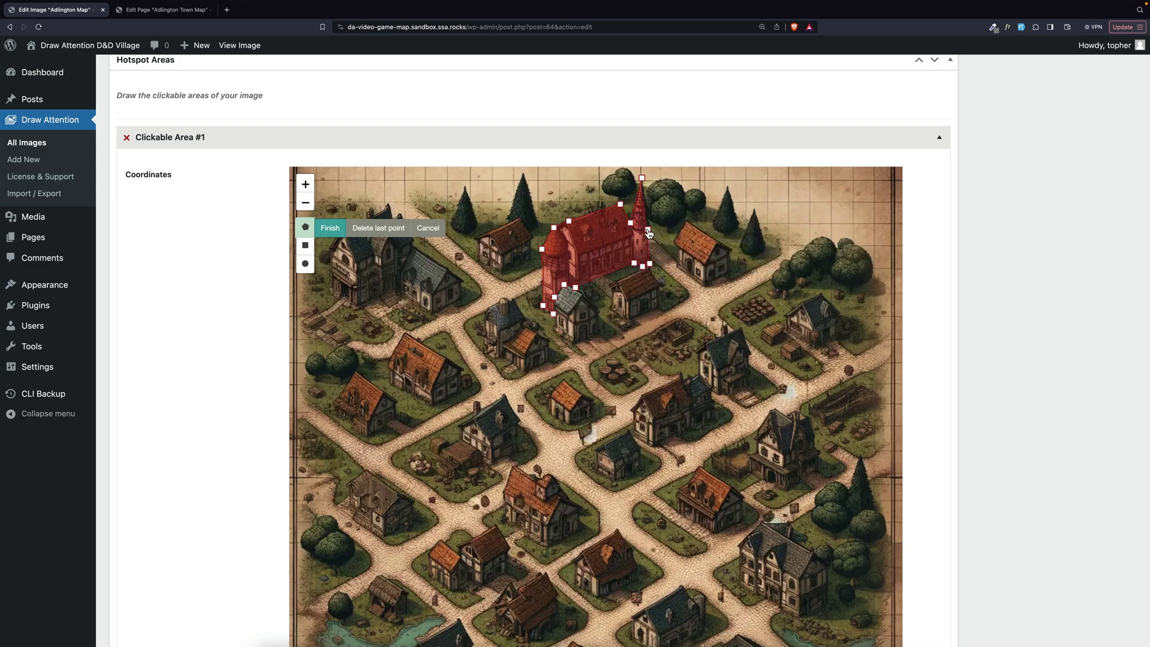
left_click(648, 229)
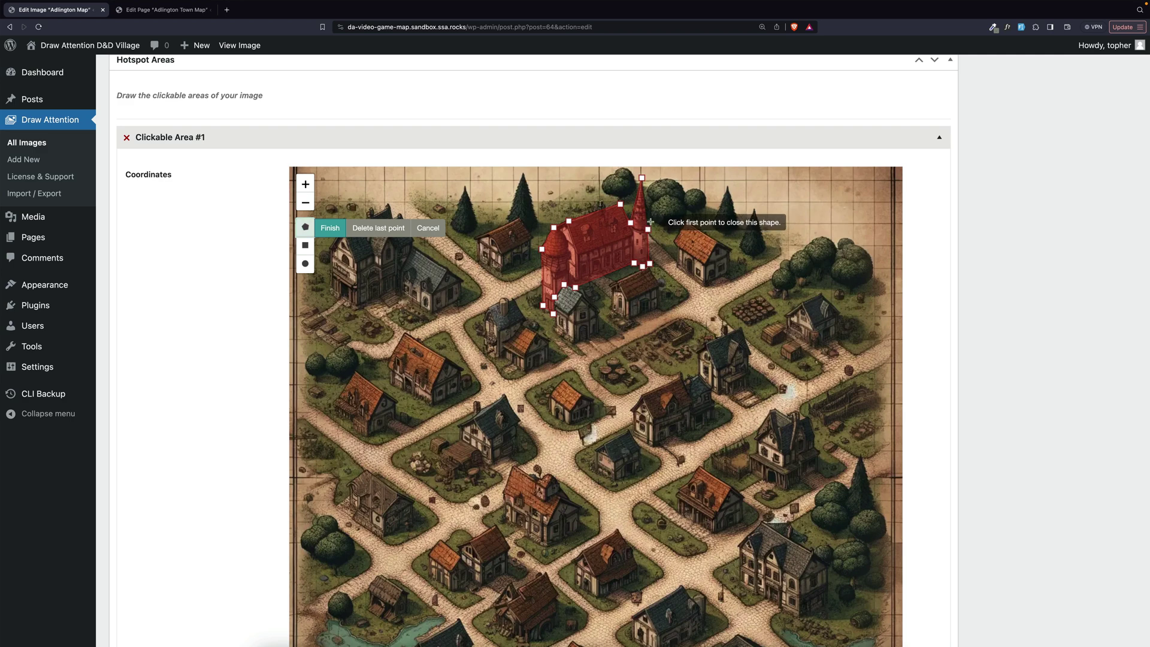
left_click(651, 221)
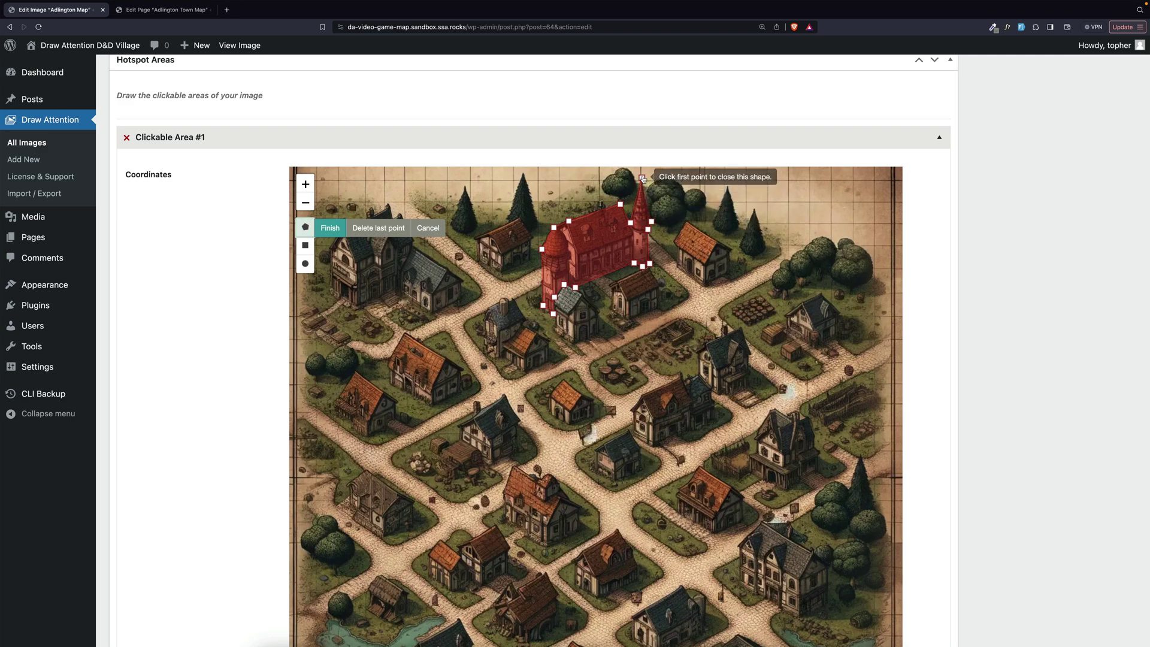
left_click(643, 179)
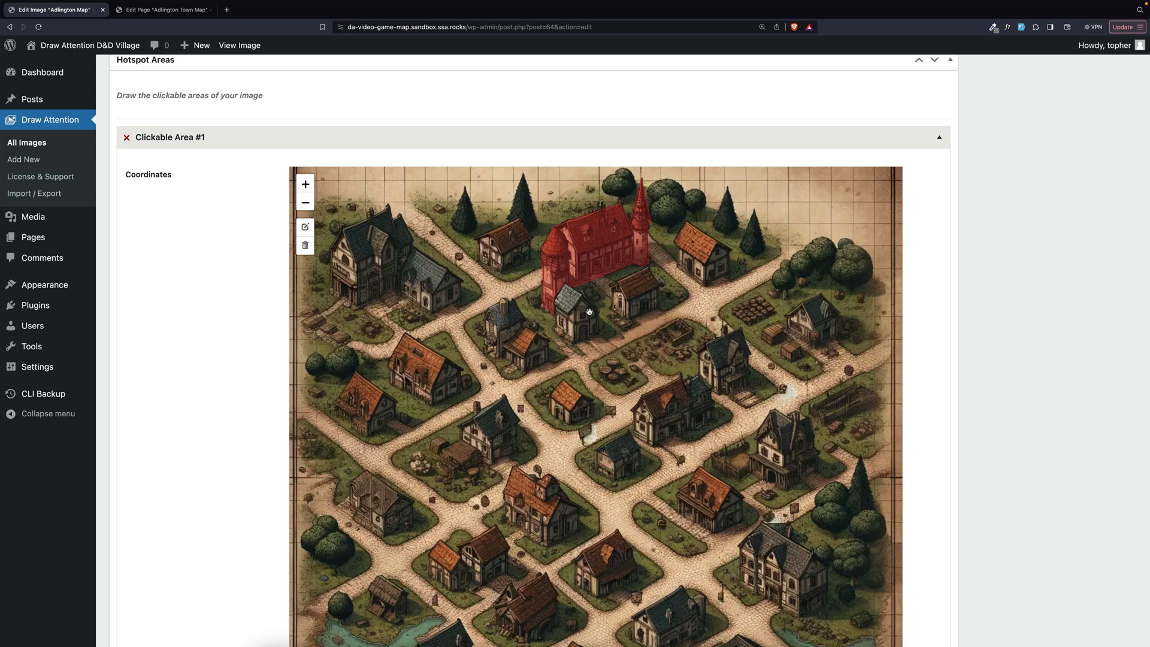
- Title the hotspot 'Mayor's House', add its description, and save with Update
scroll(588, 313, "down", 5)
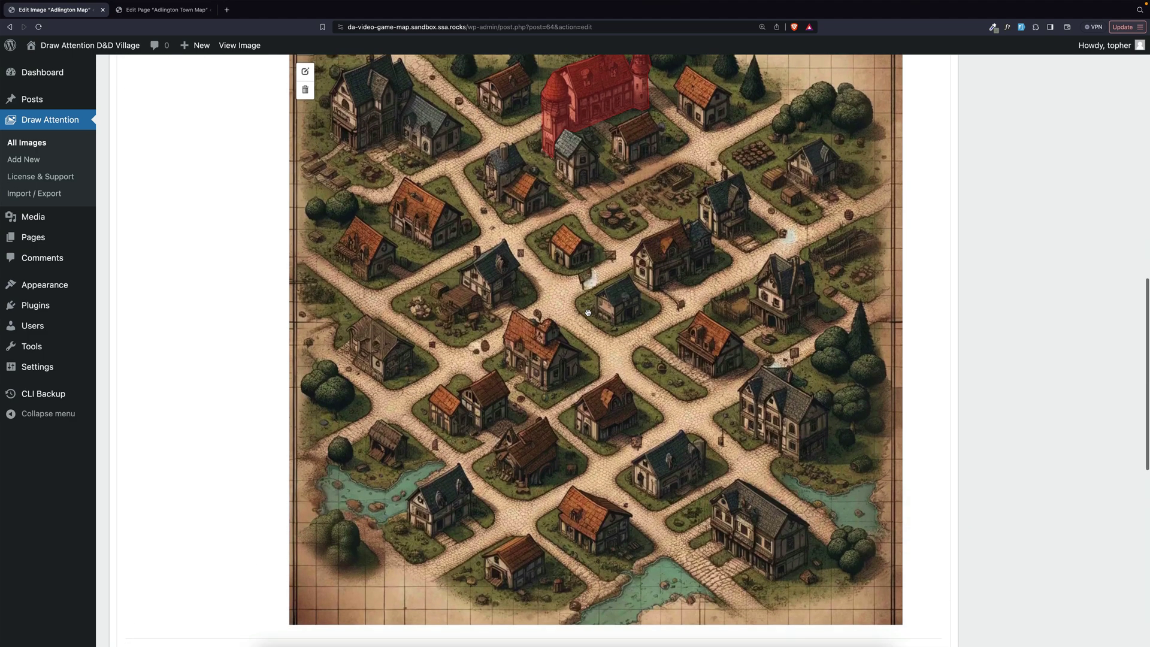
scroll(588, 313, "down", 4)
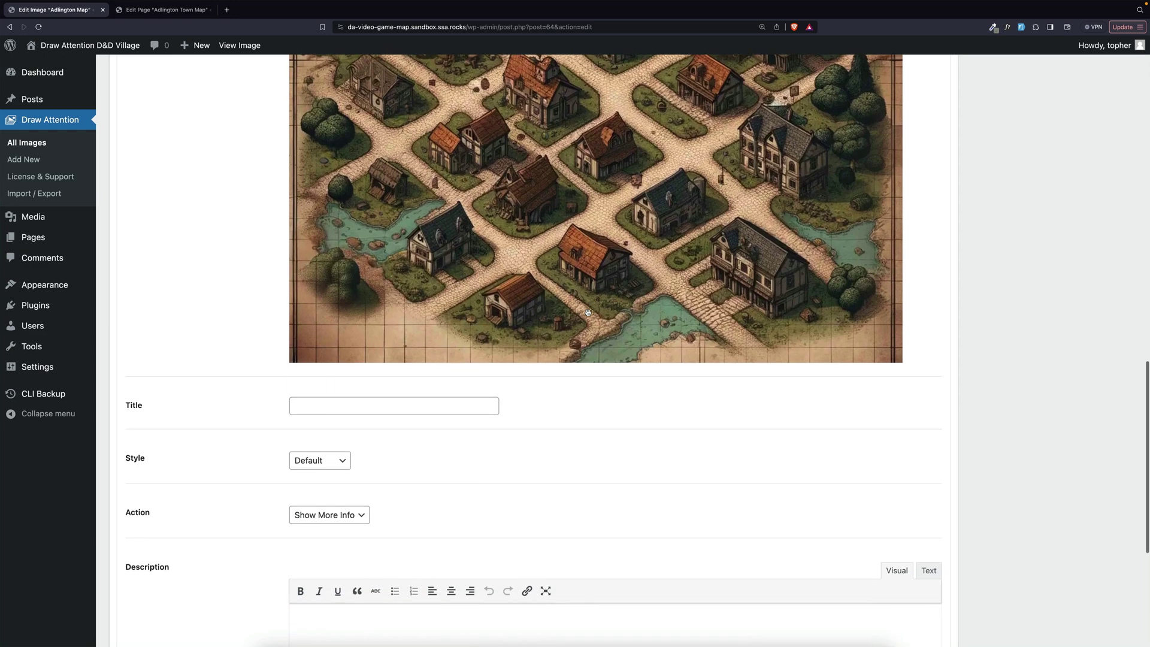
left_click(430, 367)
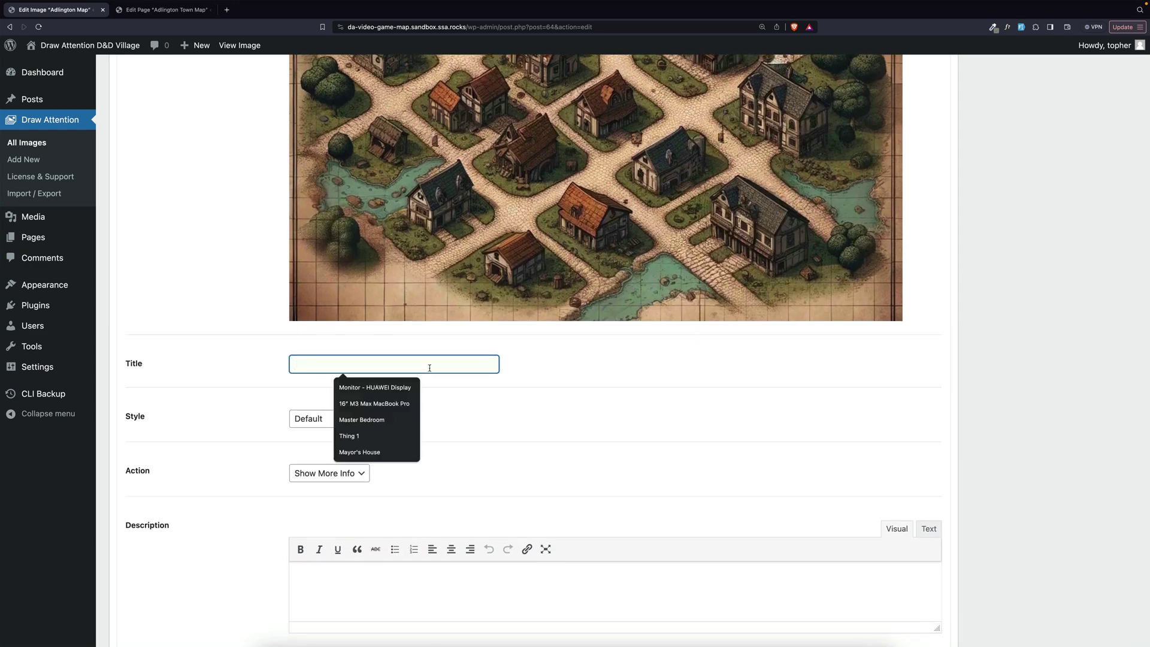
type("Mayor")
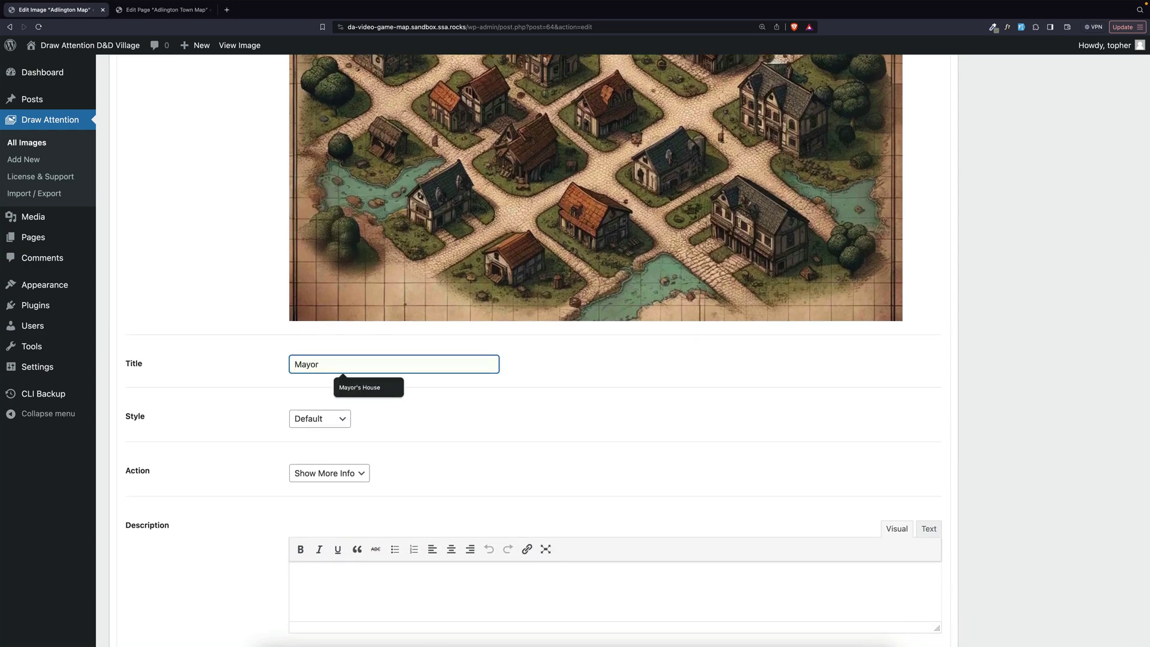
type("'s House")
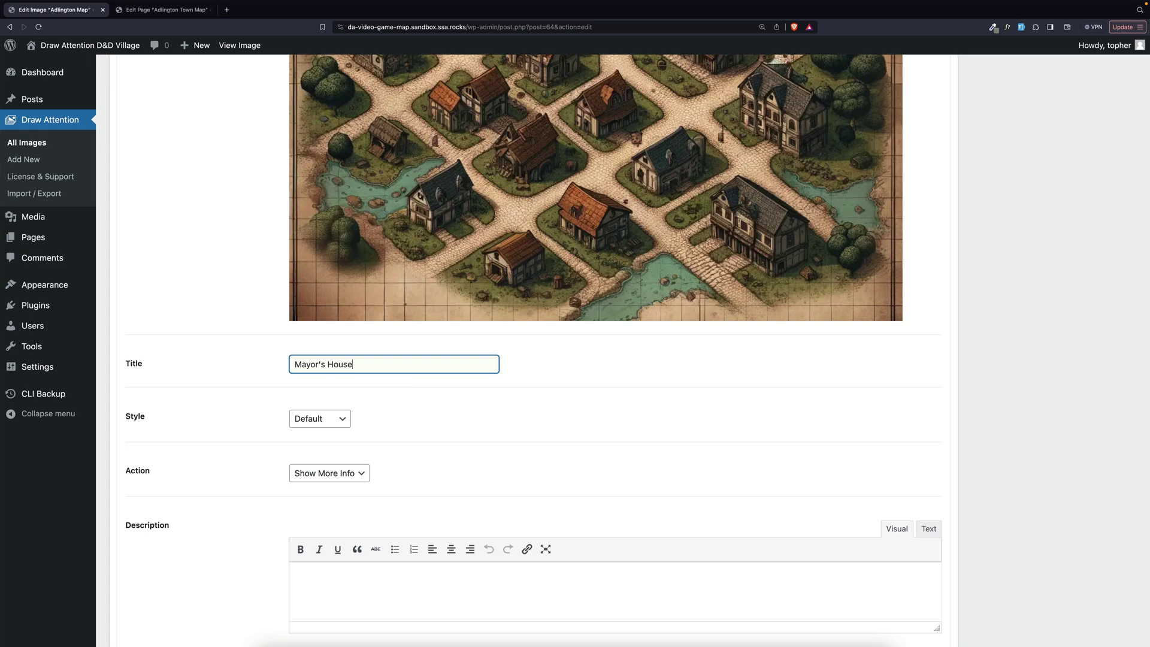
scroll(577, 455, "down", 5)
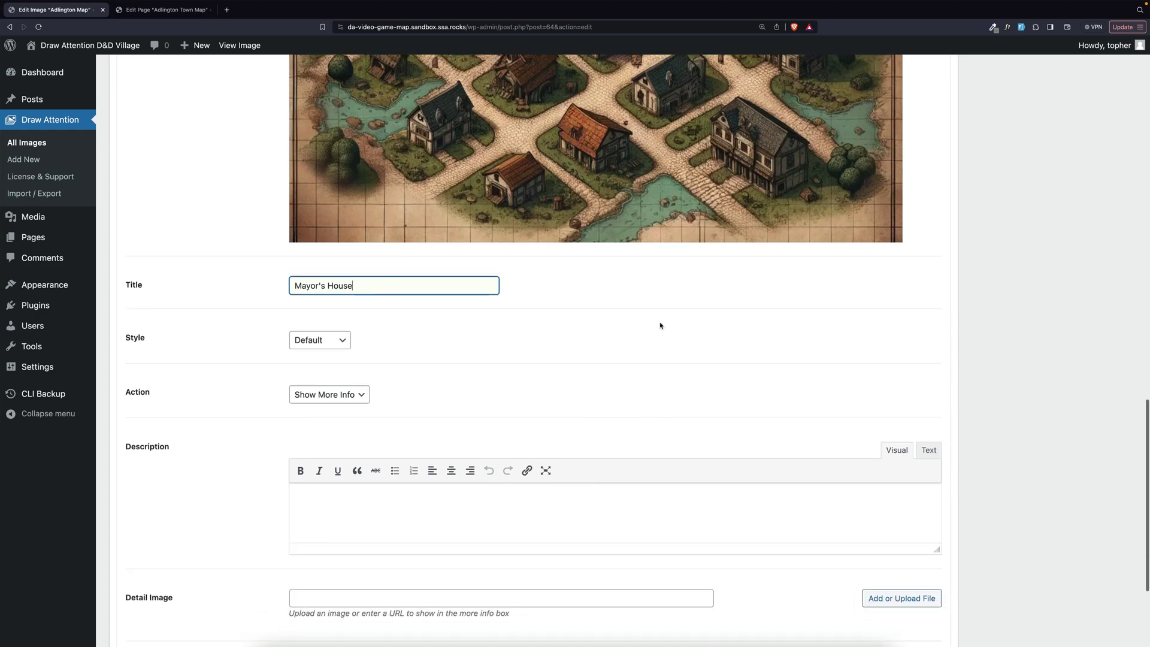
left_click(578, 423)
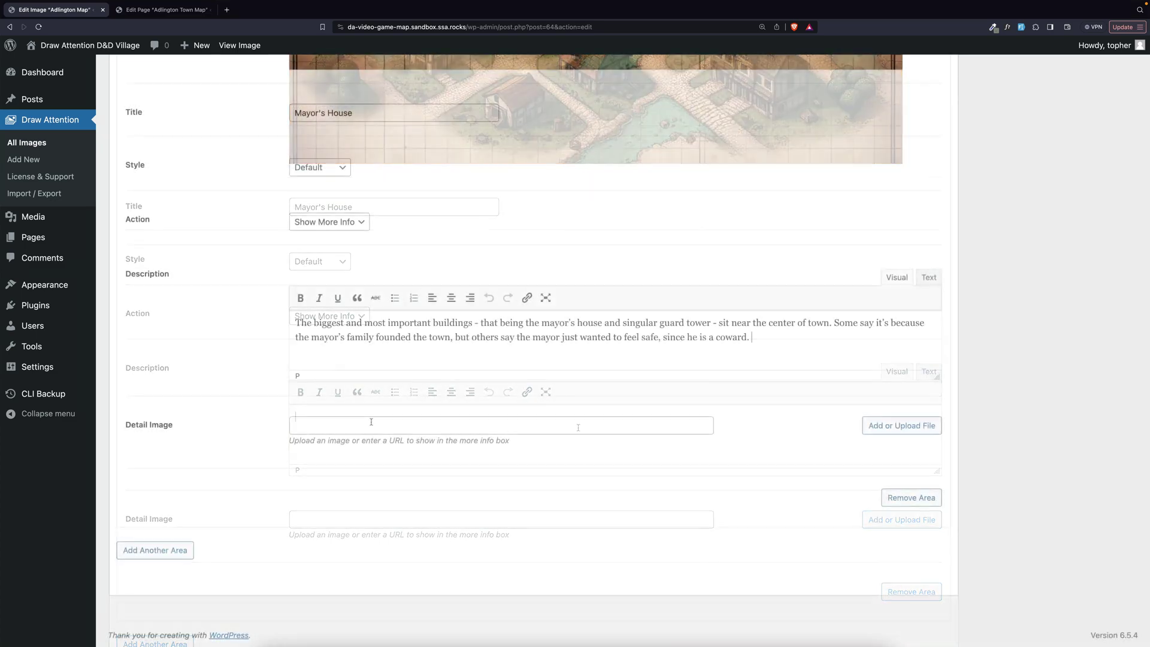
scroll(372, 419, "up", 20)
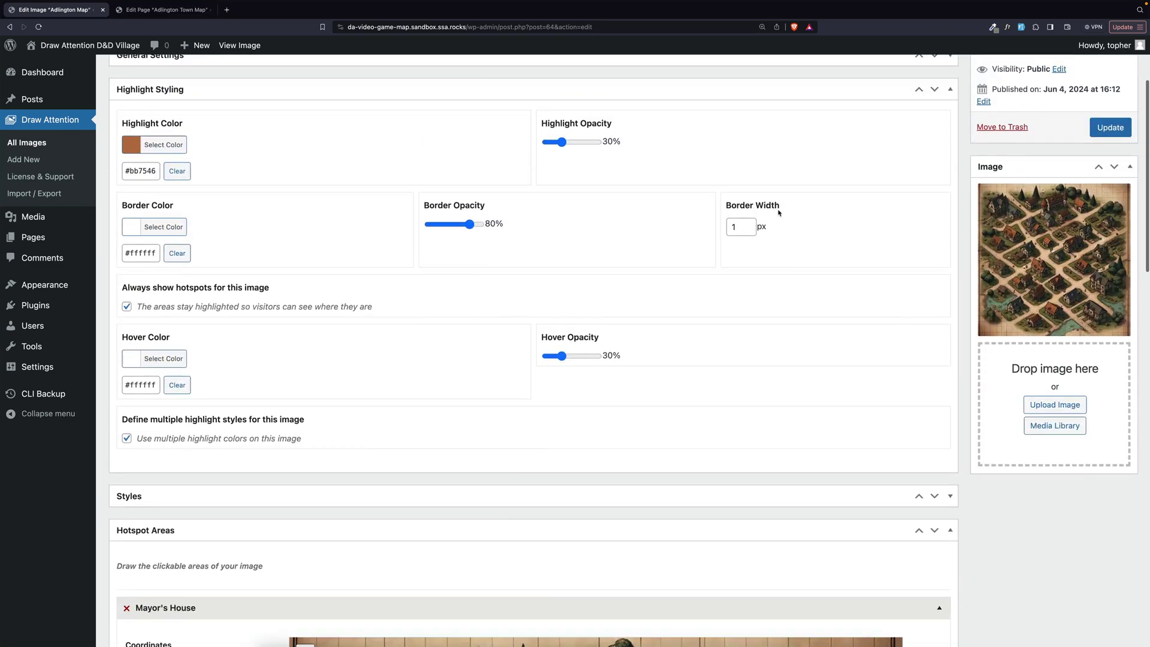
left_click(1111, 127)
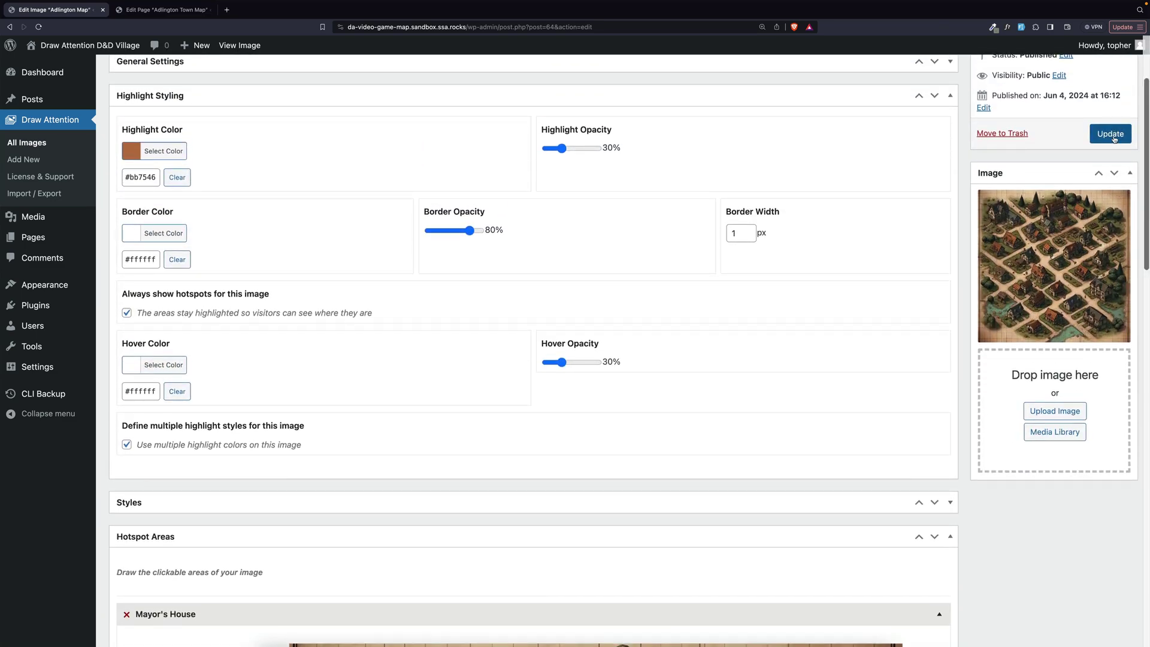
scroll(844, 191, "down", 4)
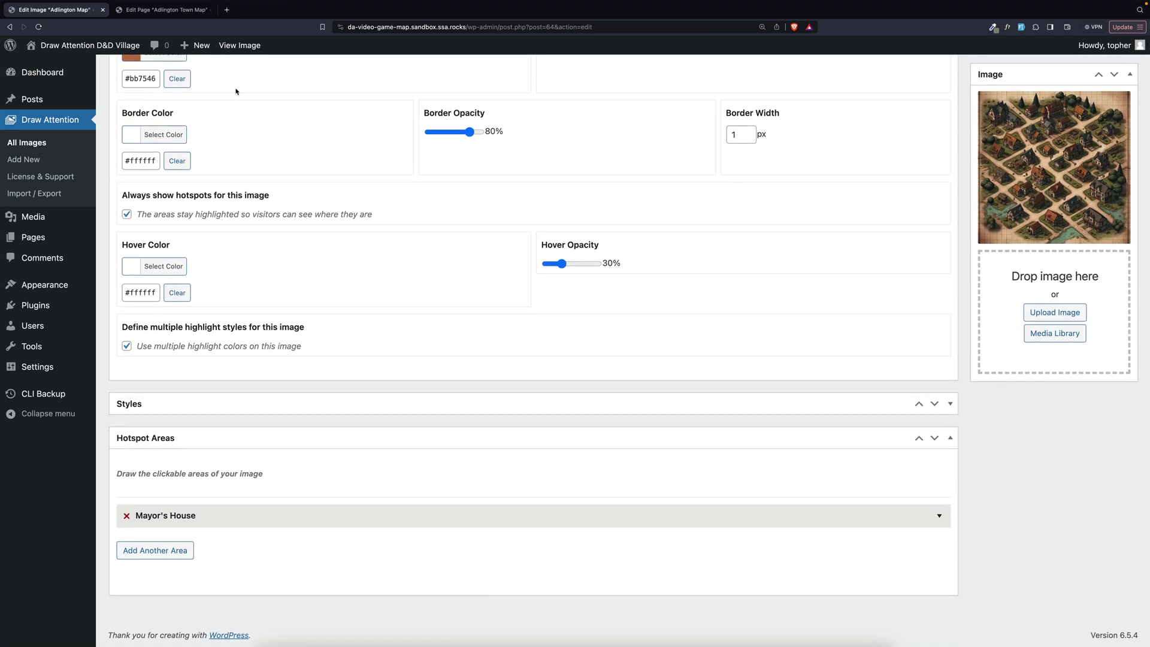
- In the Adlington Map page editor, insert a Draw Attention block via the / menu
left_click(163, 10)
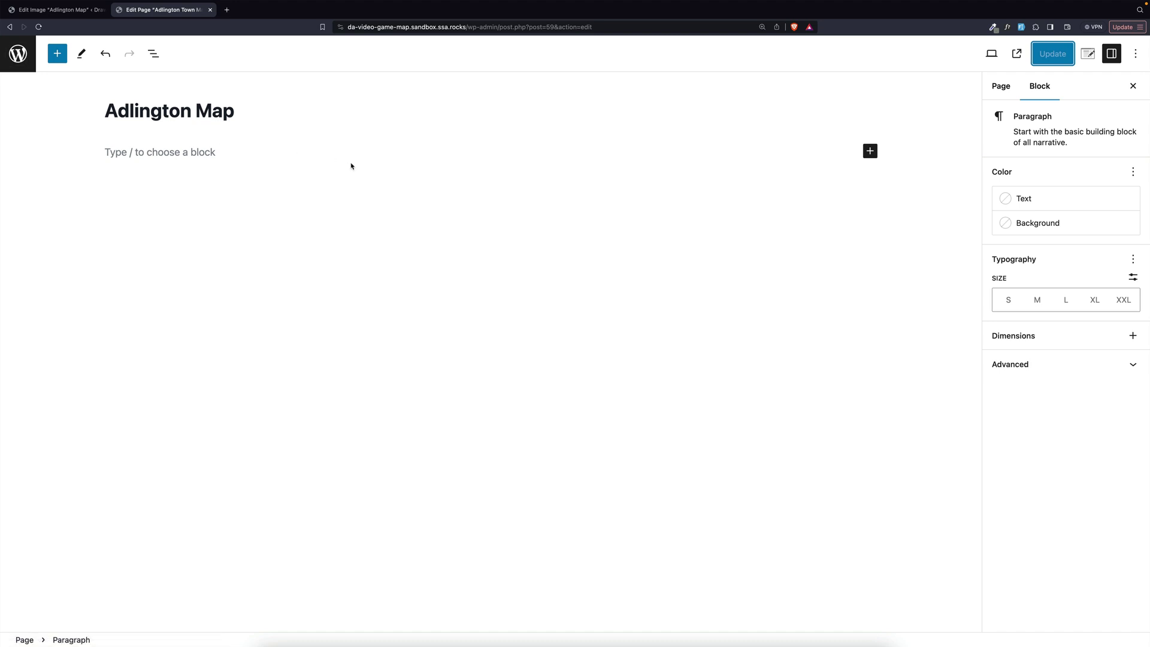
left_click(210, 152)
type("/")
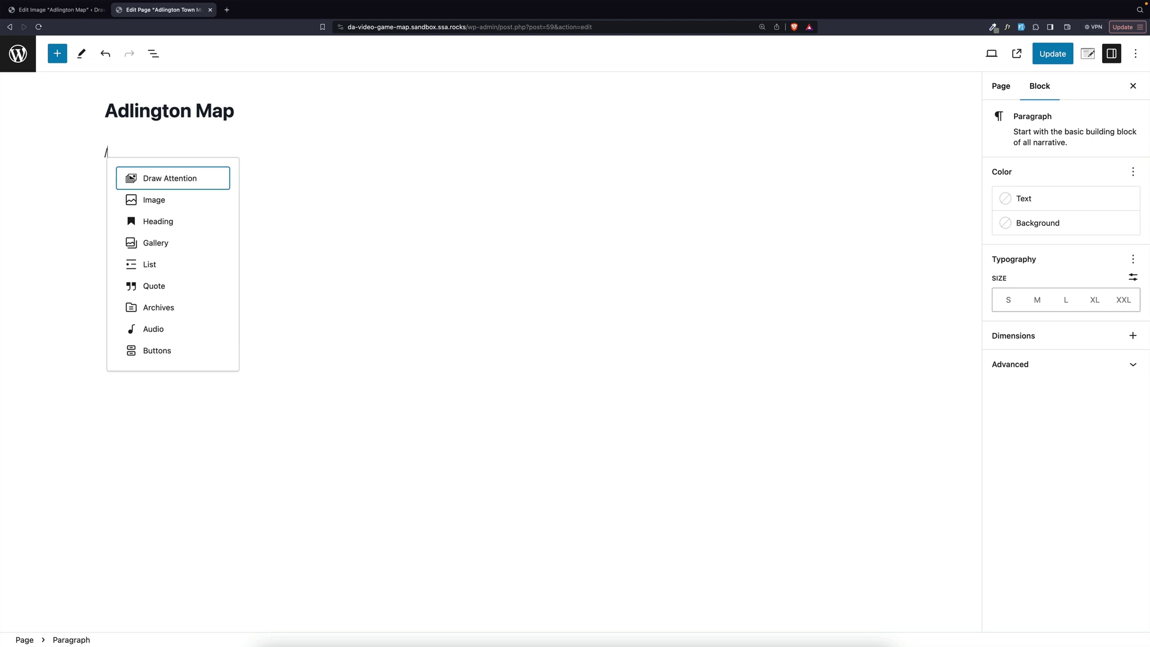
left_click(204, 181)
- Deselect the map block and update the page
scroll(921, 182, "down", 5)
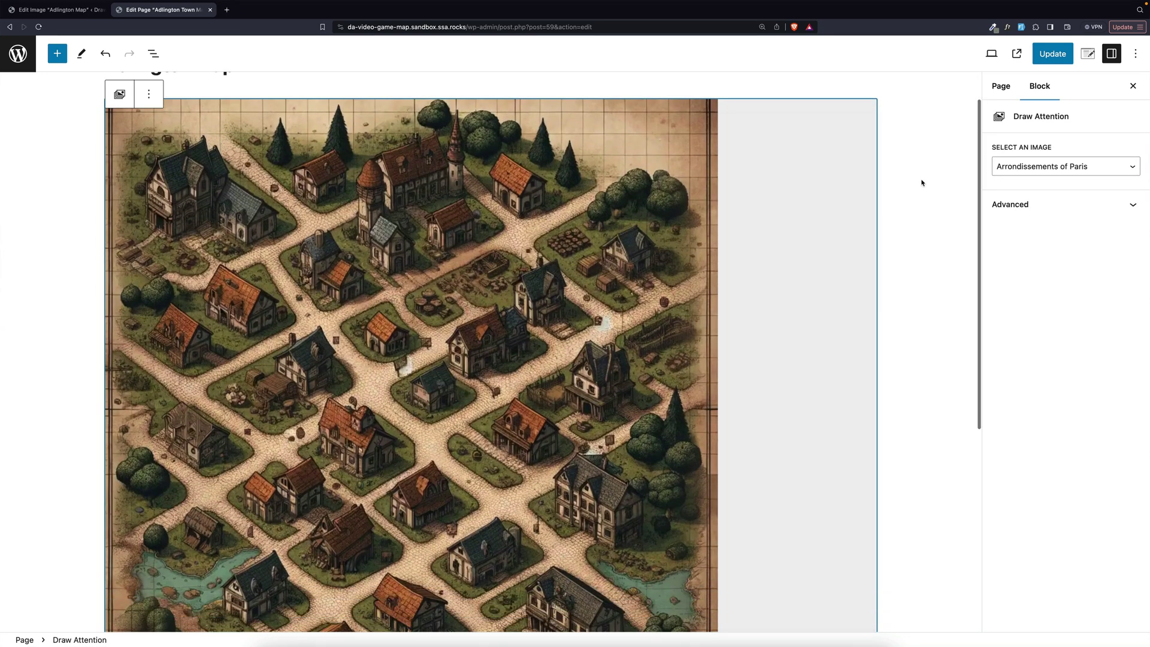
scroll(922, 182, "up", 4)
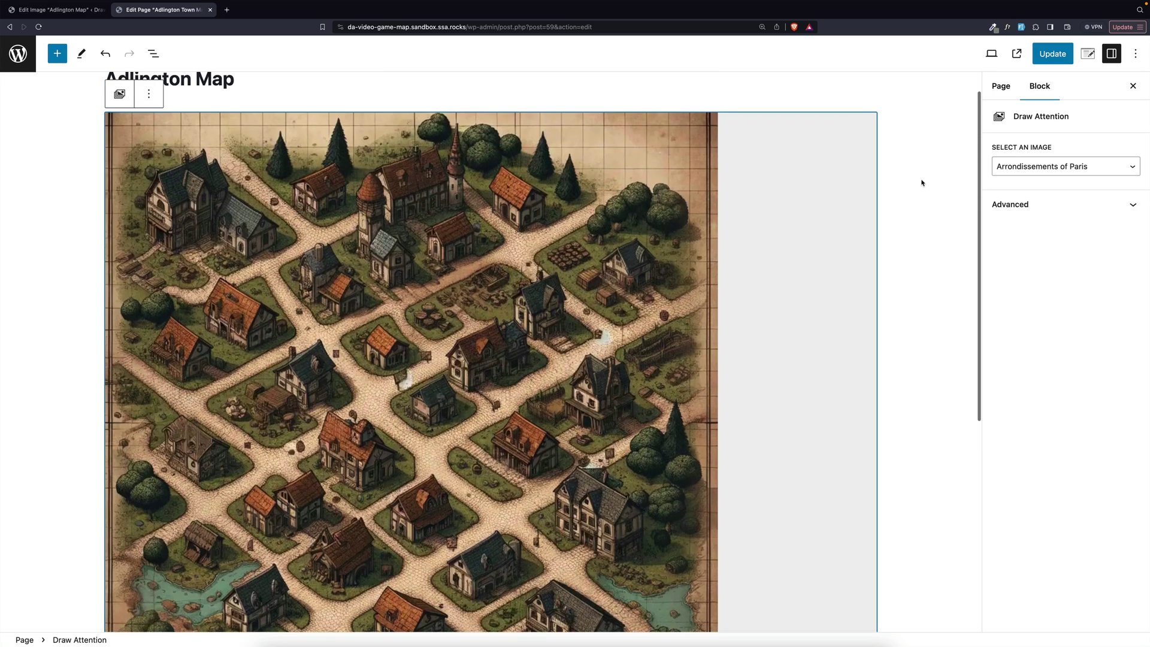
scroll(922, 183, "down", 12)
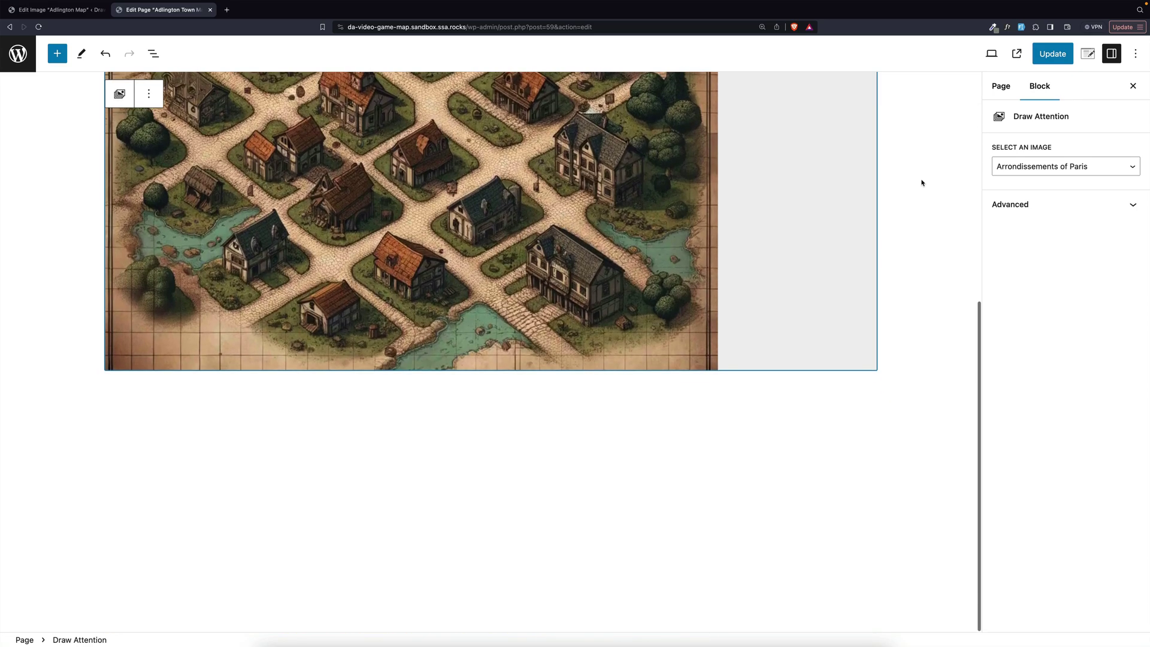
left_click(870, 391)
left_click(868, 393)
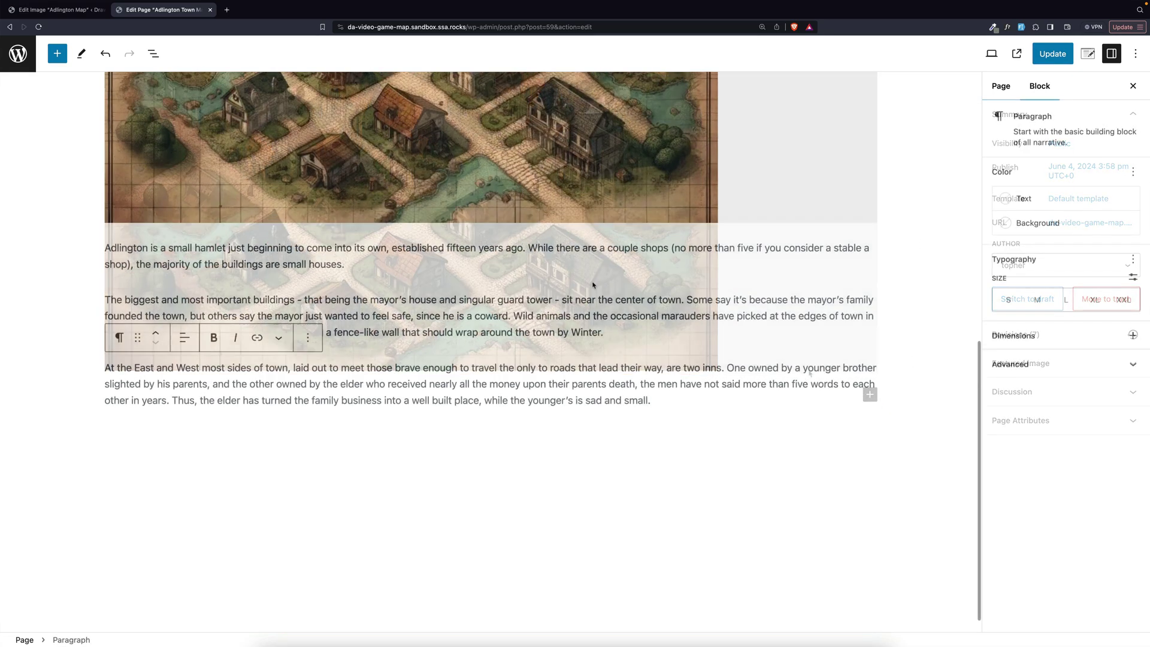
scroll(720, 275, "up", 11)
scroll(722, 274, "up", 7)
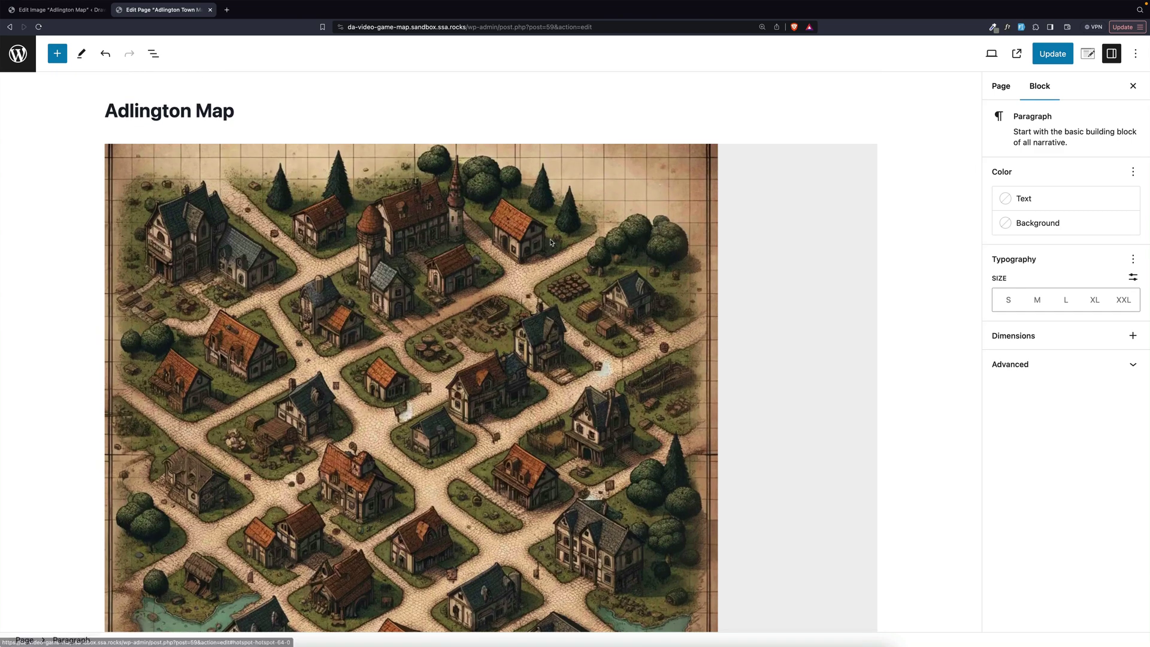
left_click(1048, 52)
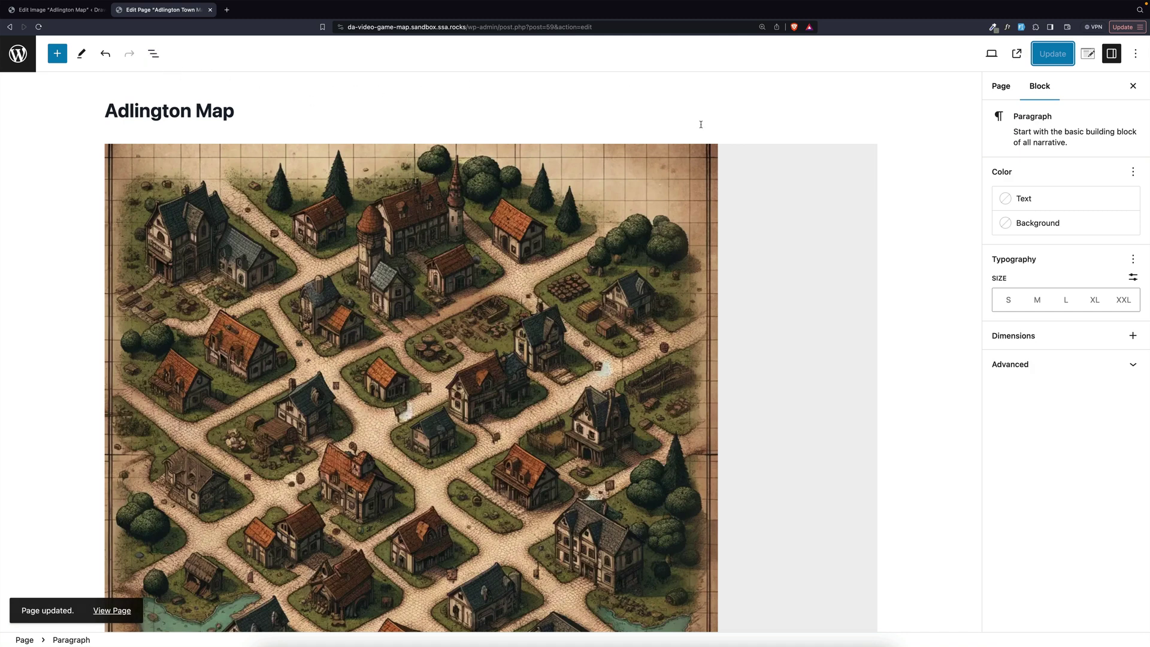
- Check the live Adlington Map page, then return to the Edit Image screen at the top
left_click(1017, 54)
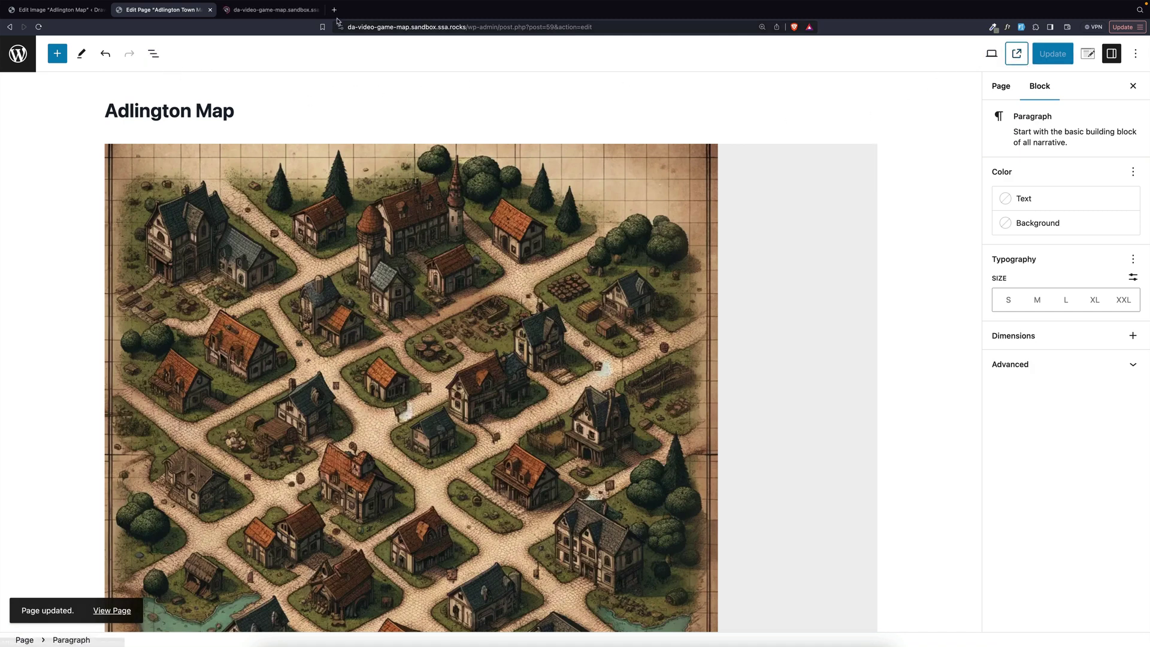
left_click(289, 10)
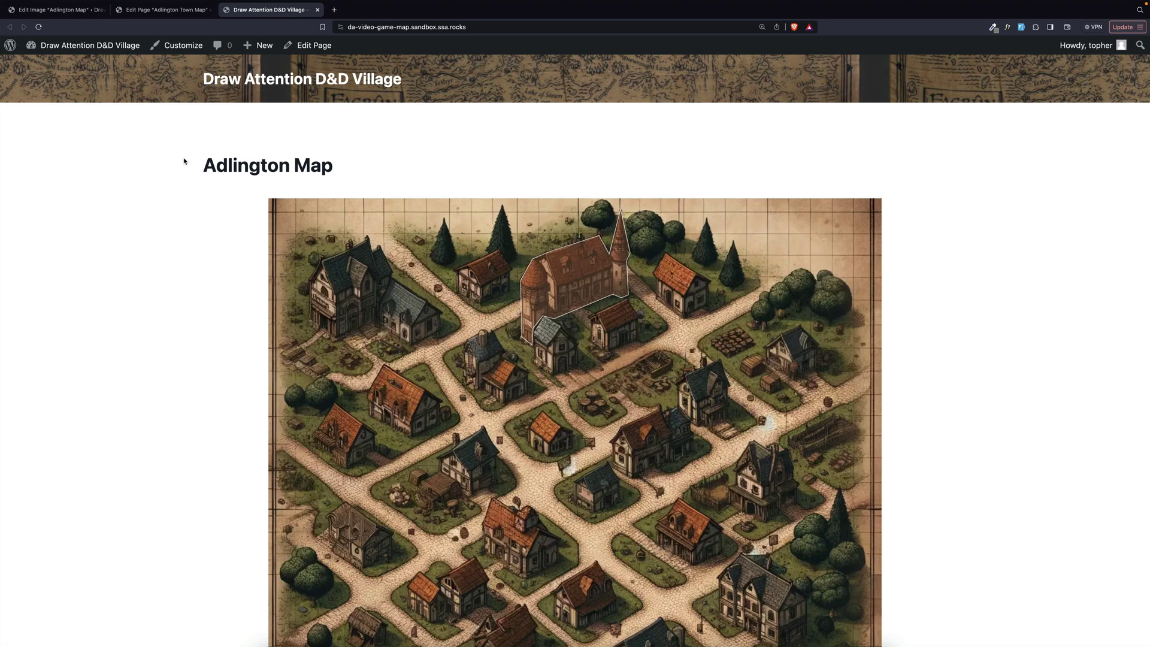
scroll(184, 162, "down", 3)
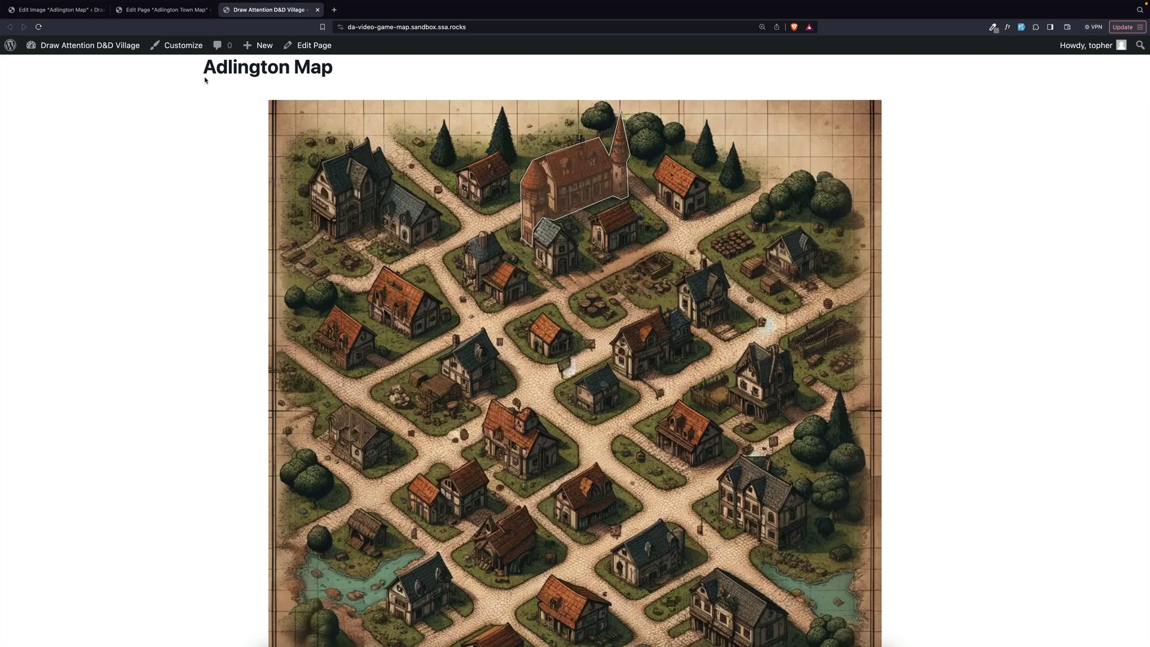
left_click(55, 10)
scroll(360, 127, "up", 5)
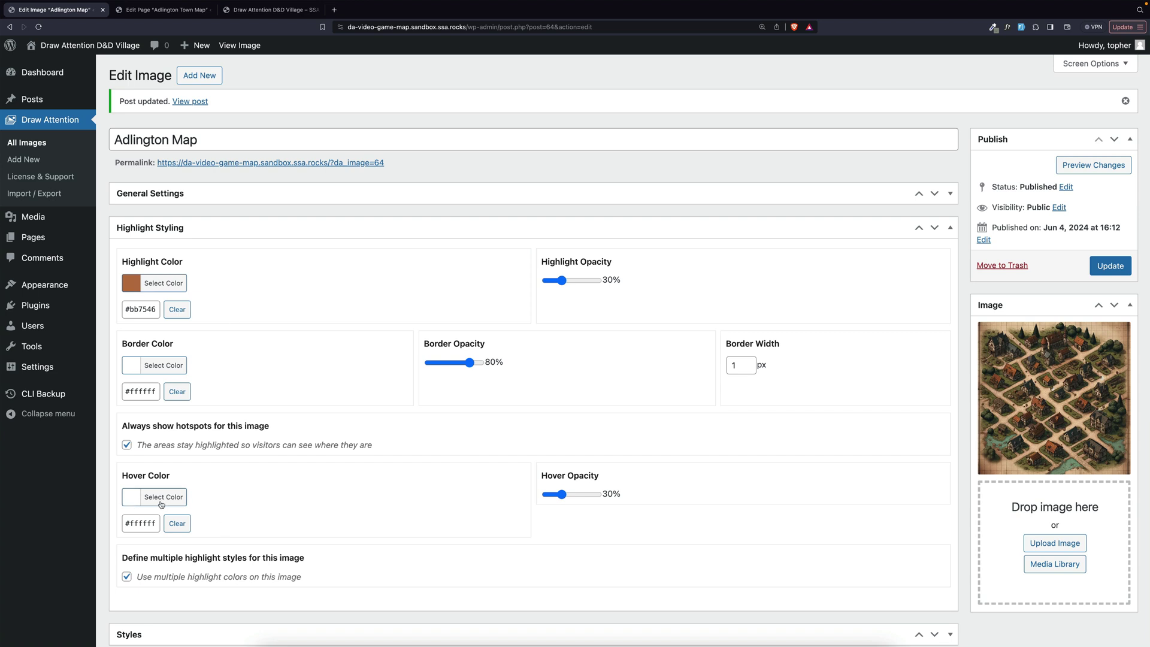
- Copy the highlight colour into Hover Color, darken it to #ba5a1a, and update the image
triple_click(141, 310)
key("super+c")
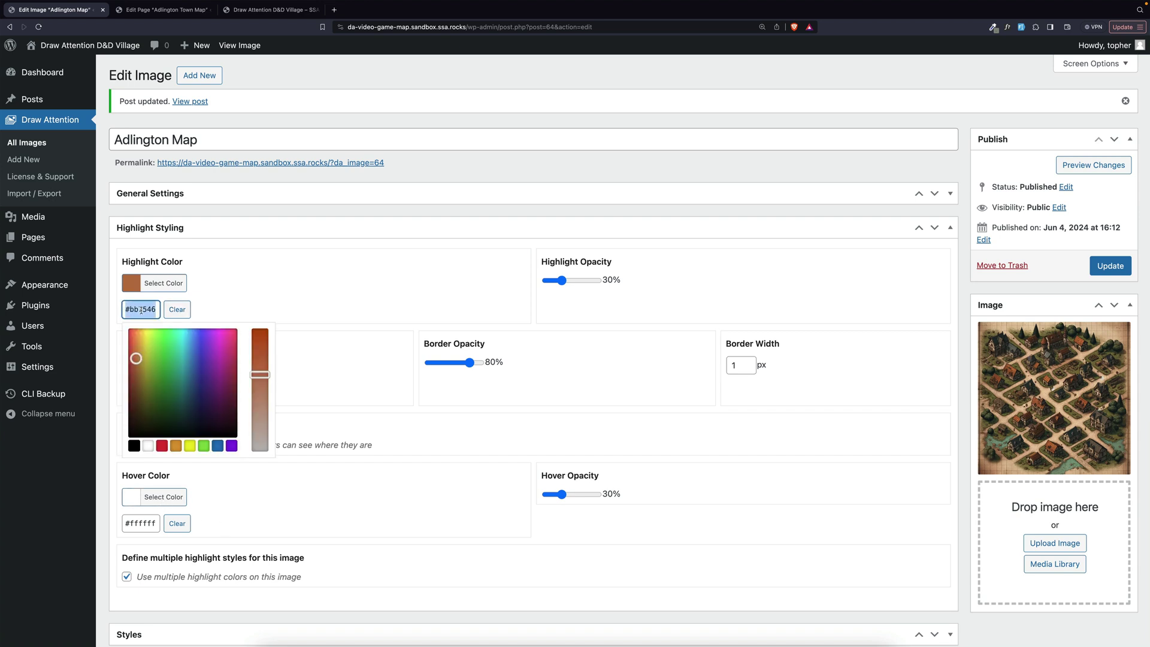
triple_click(141, 519)
key("super+v")
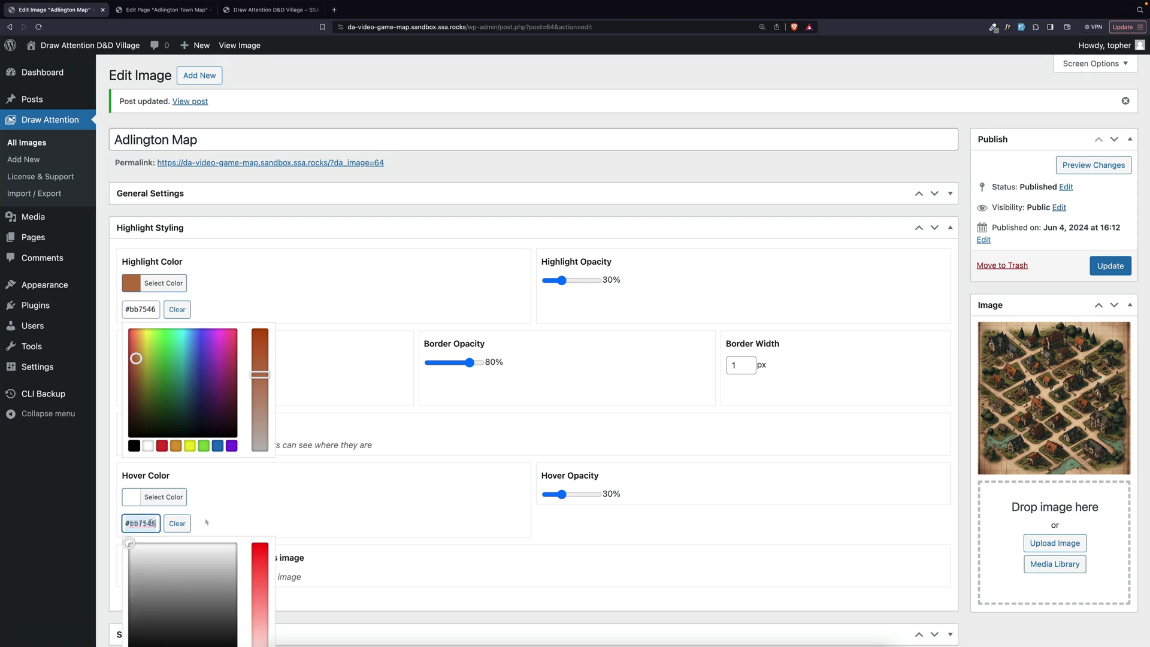
scroll(217, 544, "down", 3)
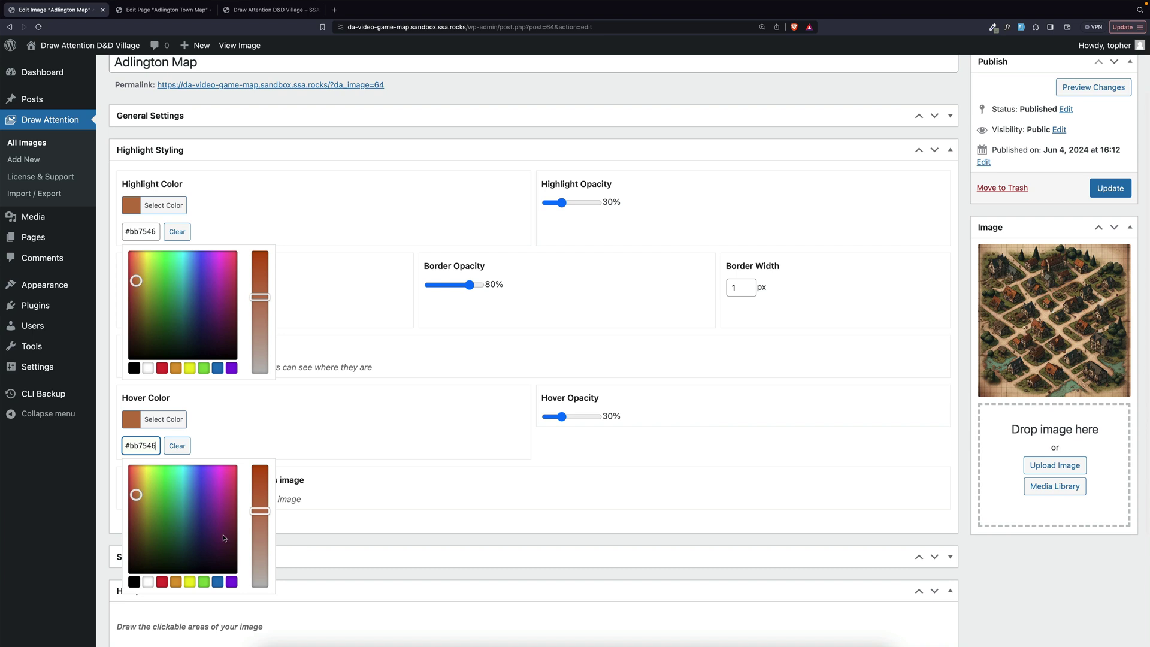
left_click_drag(259, 512, 261, 487)
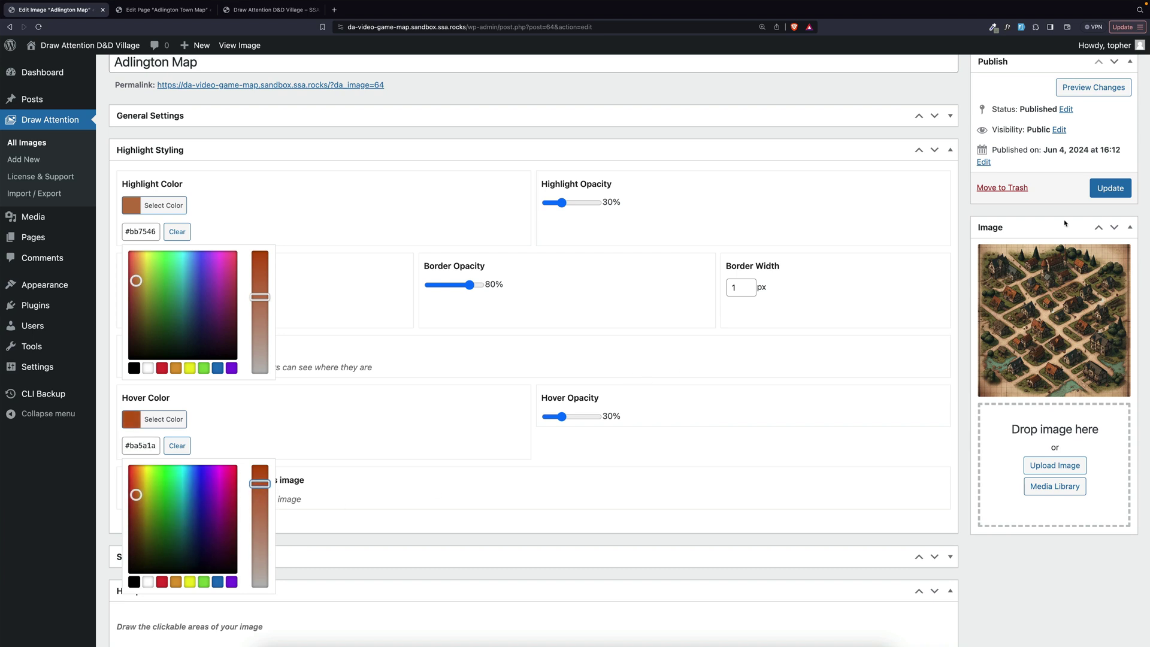
left_click(1112, 189)
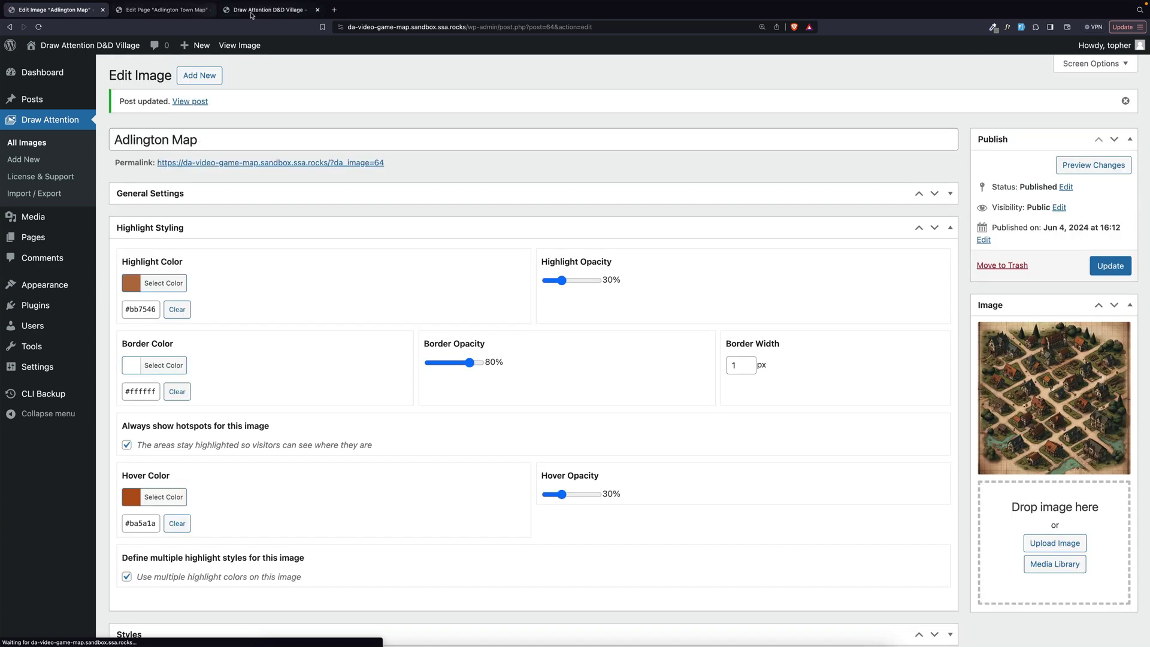
left_click(266, 9)
- Reload the live map, check and close the Mayor's House popup, then return to the editor
left_click(38, 27)
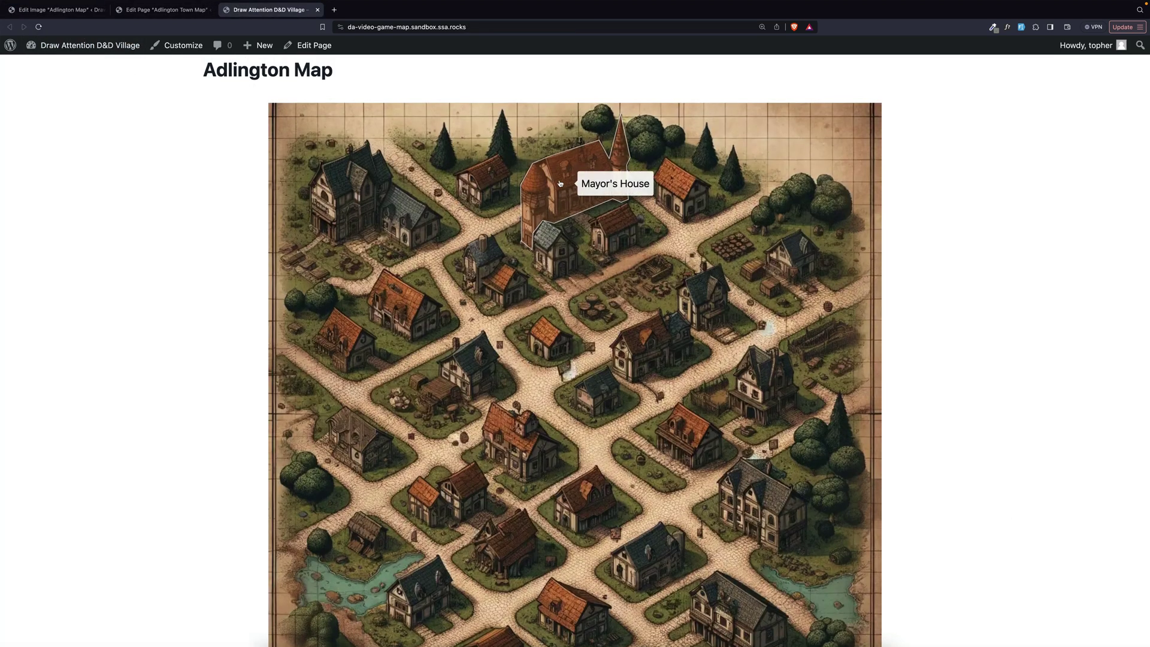
mouse_move(575, 205)
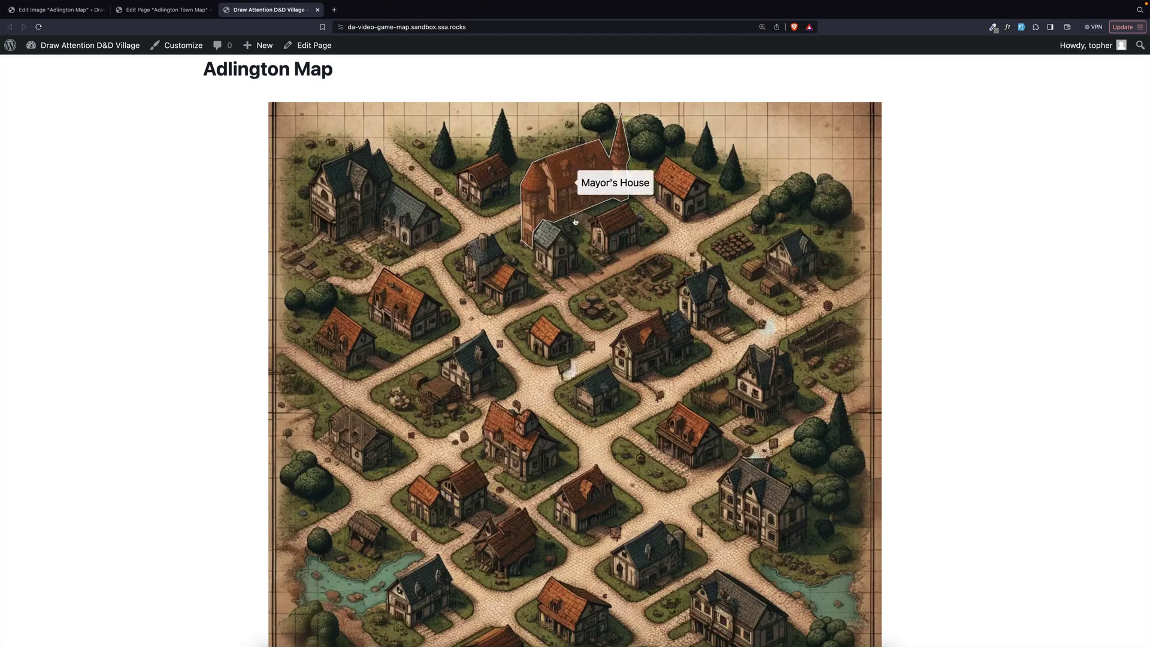
mouse_move(626, 198)
left_click(555, 184)
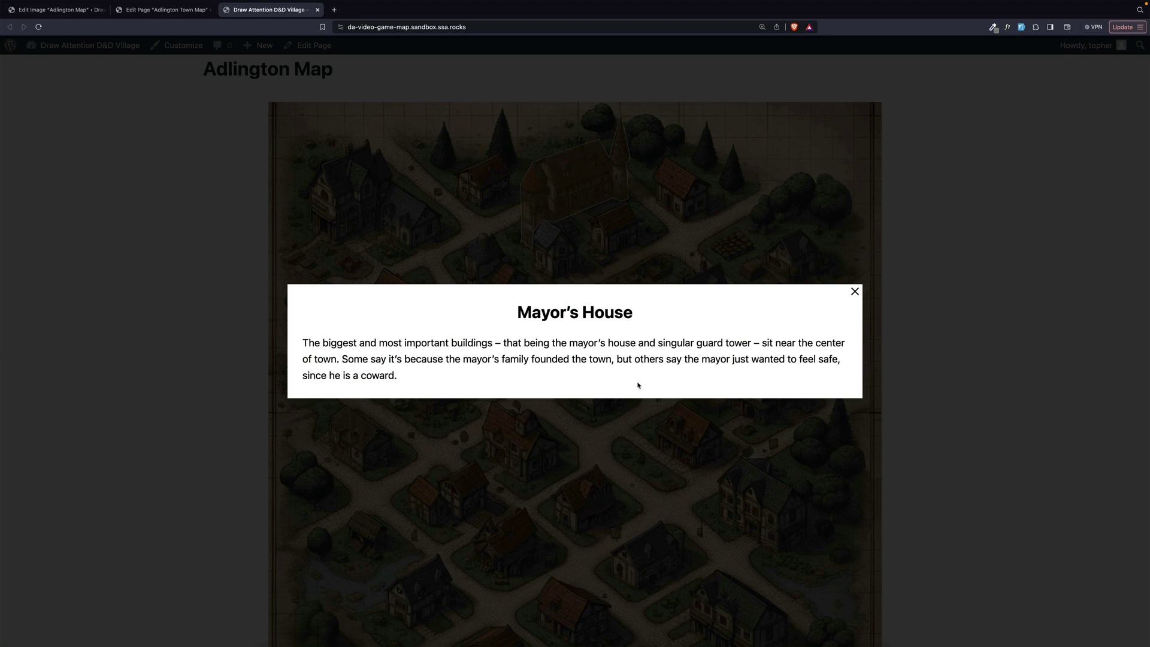
left_click(853, 292)
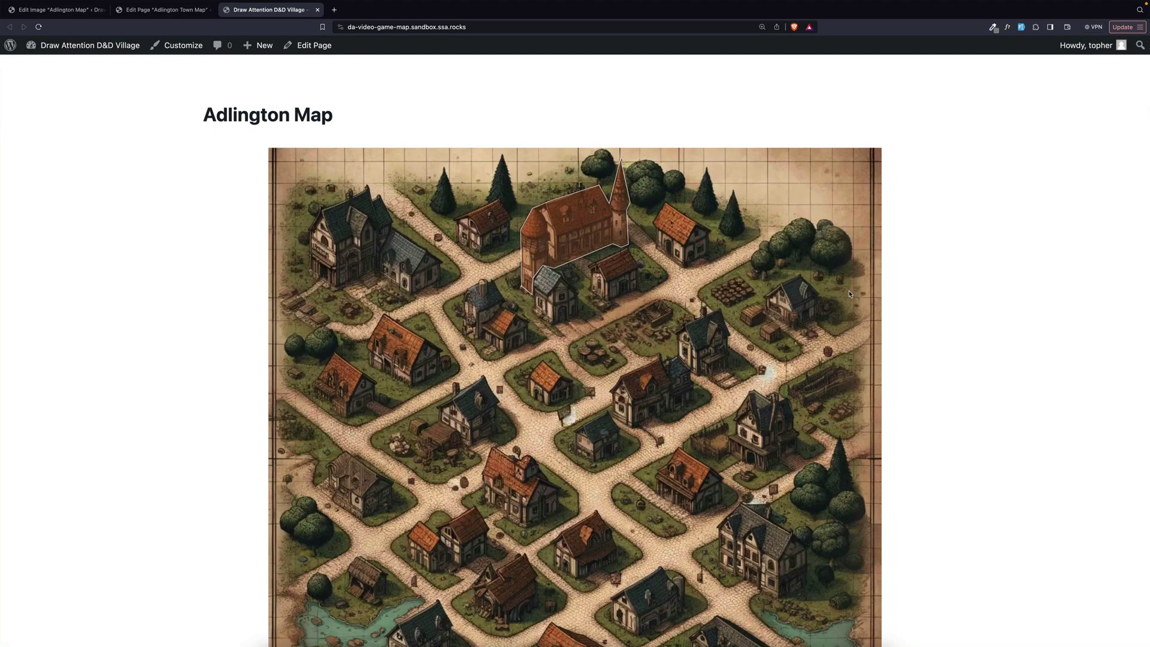
left_click(159, 10)
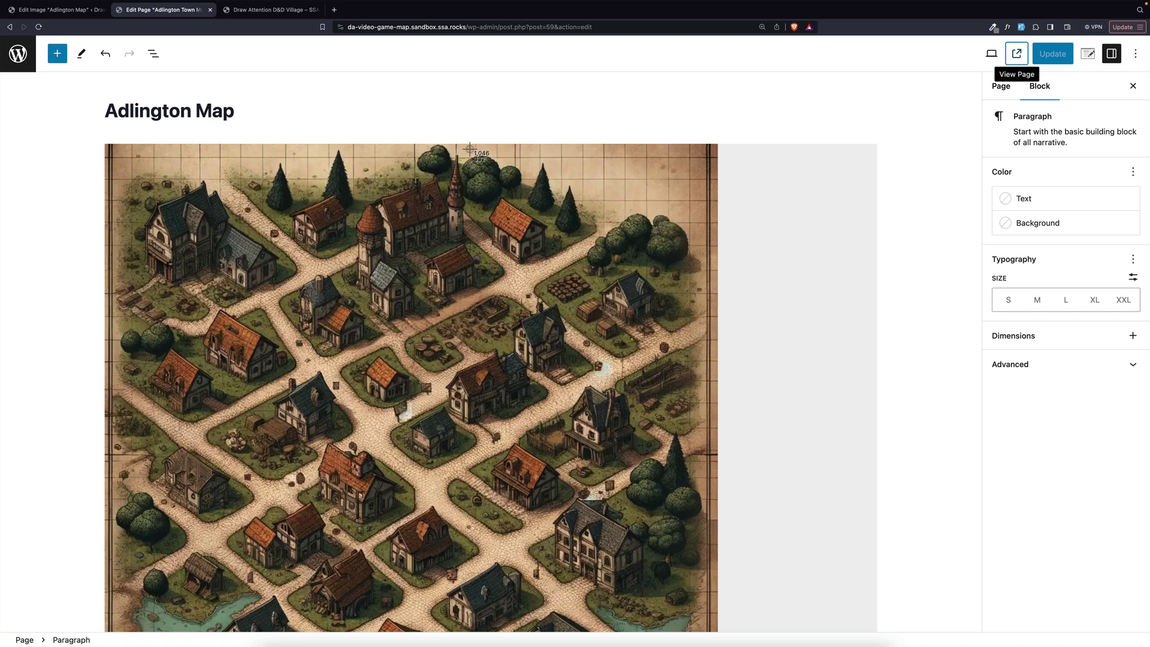
- Screenshot the mayor's house and expand the Mayor's House hotspot settings
left_click_drag(470, 150, 353, 299)
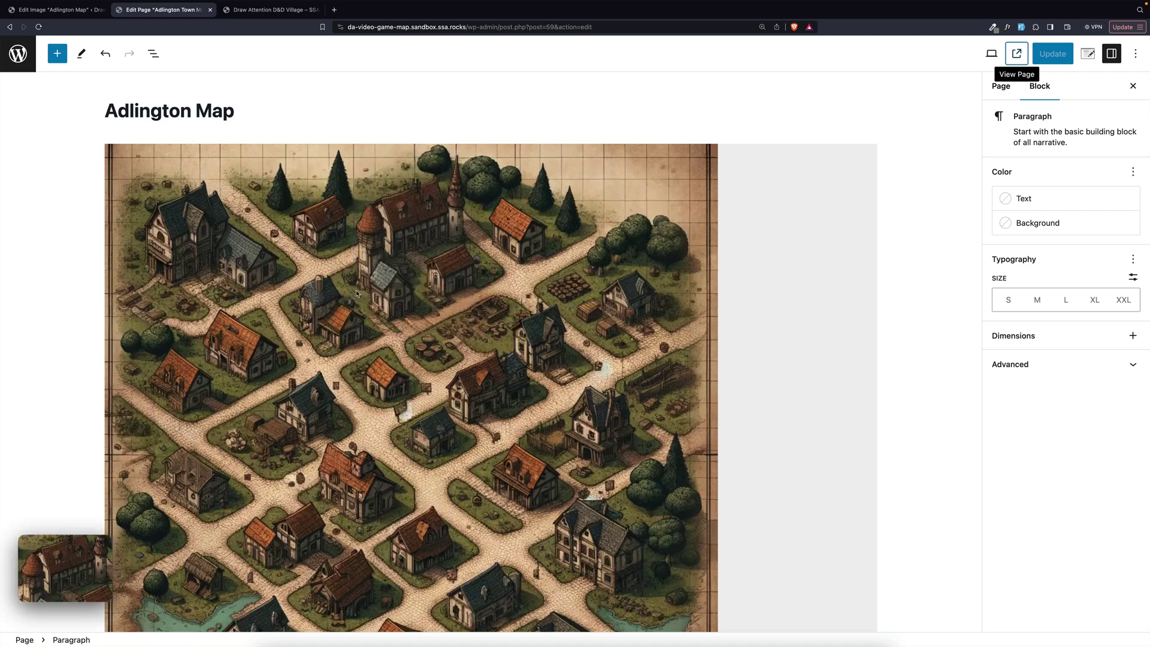
left_click(64, 11)
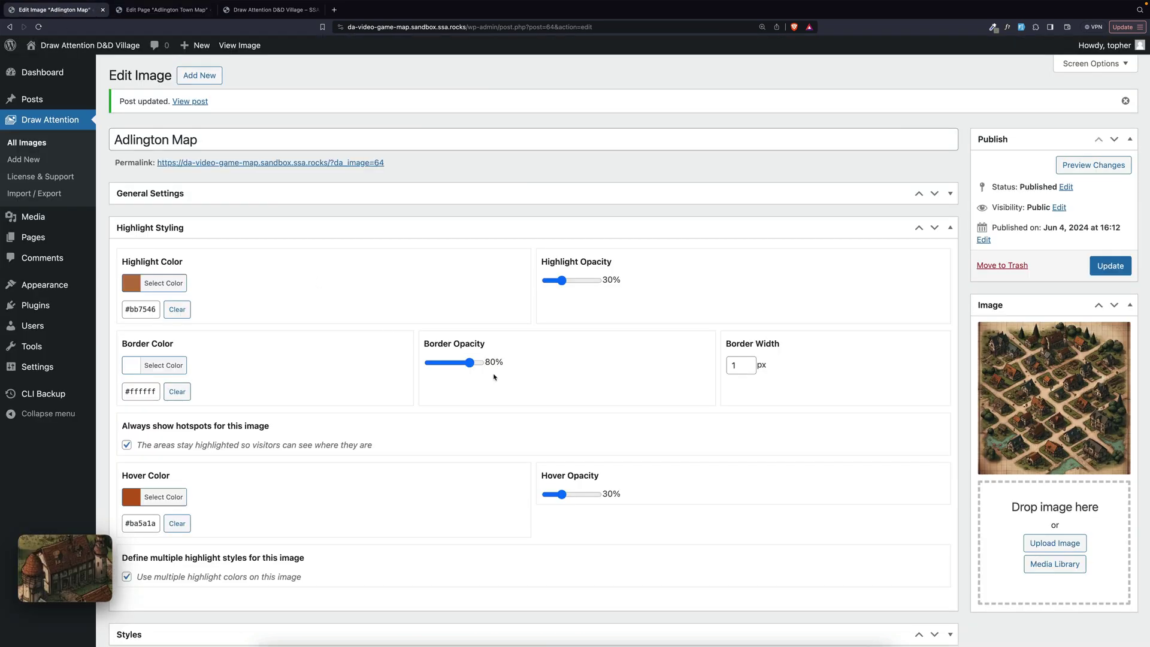
scroll(456, 386, "down", 5)
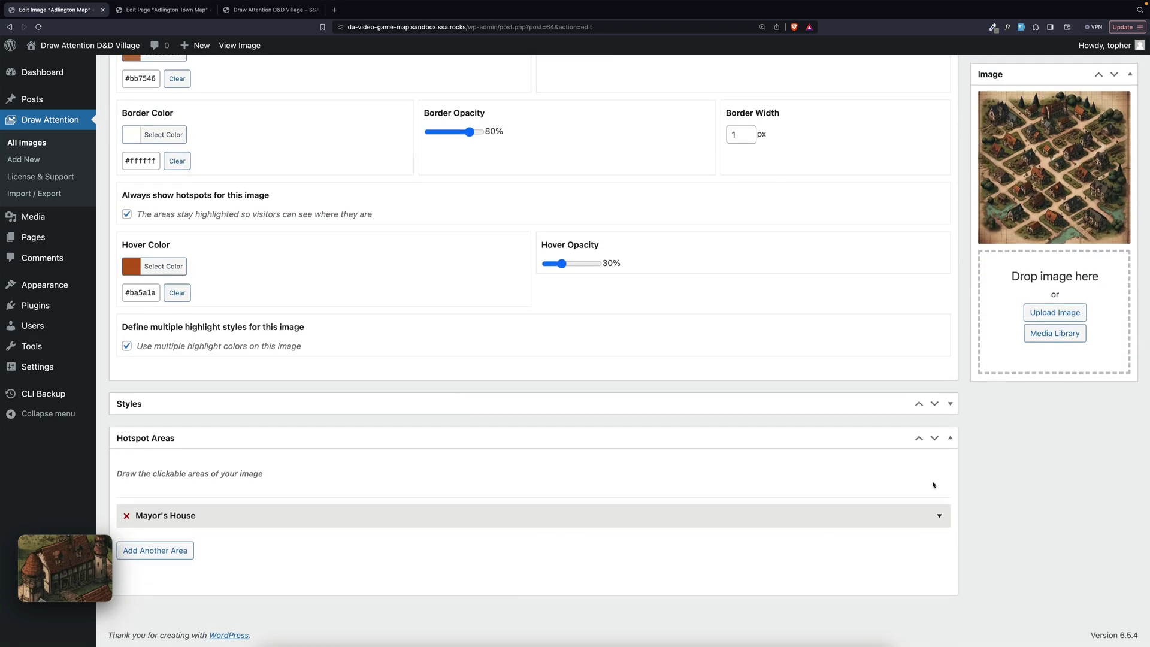
left_click(940, 516)
scroll(672, 423, "down", 7)
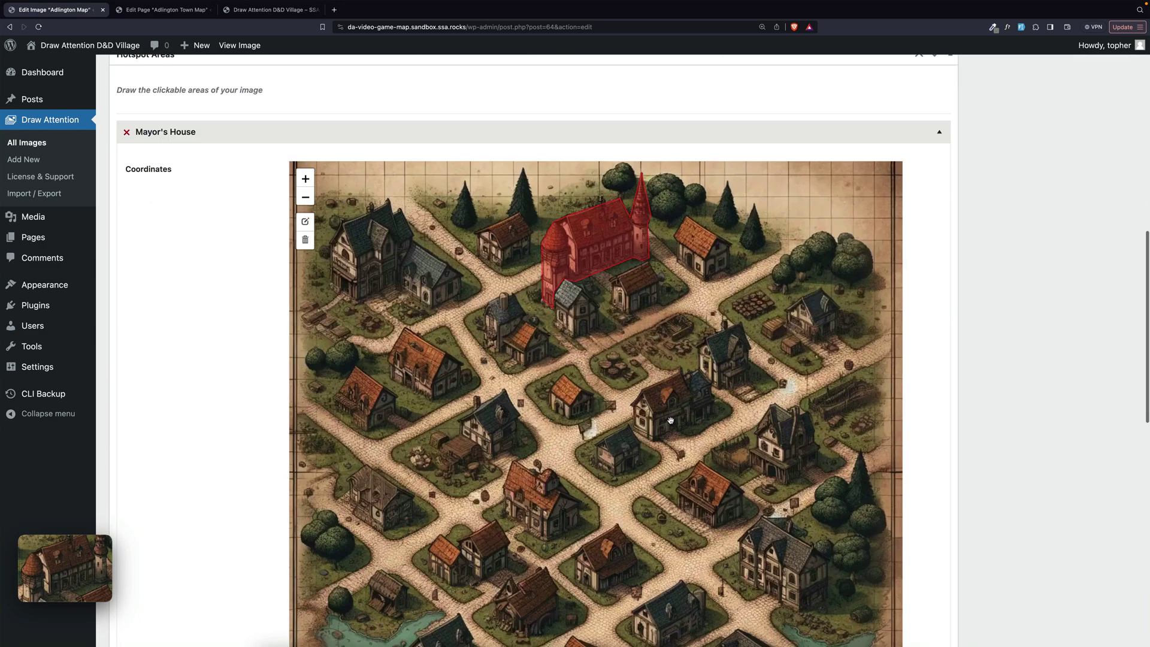
scroll(671, 421, "down", 10)
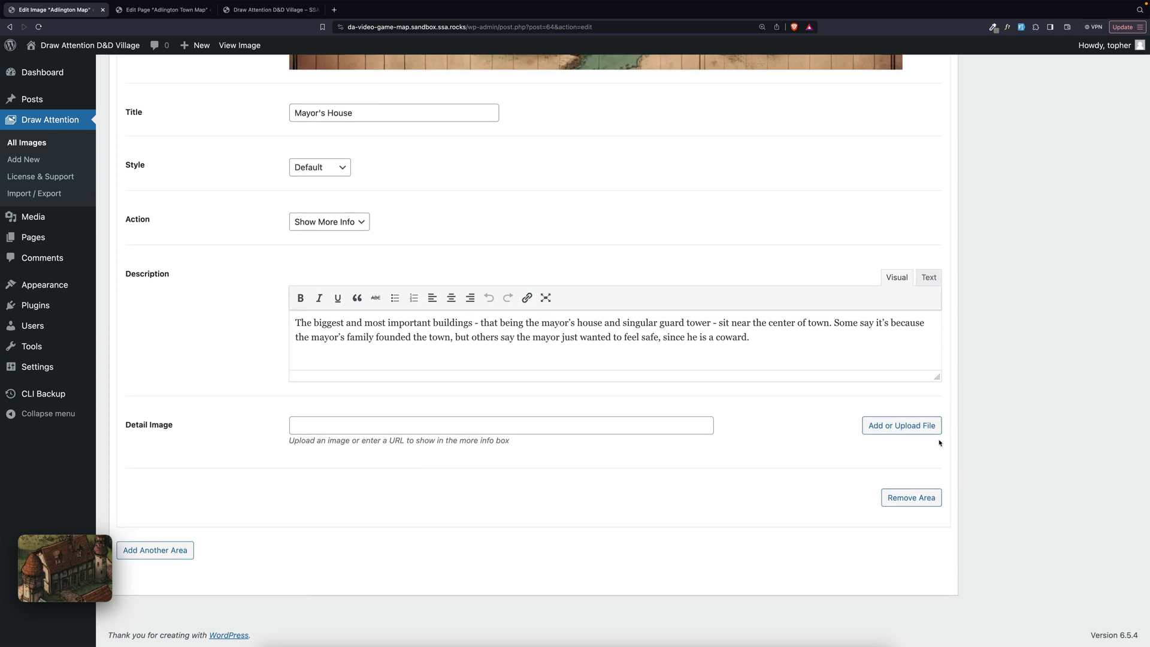
- Upload the screenshot as the Mayor's House detail image and update the map
left_click(906, 427)
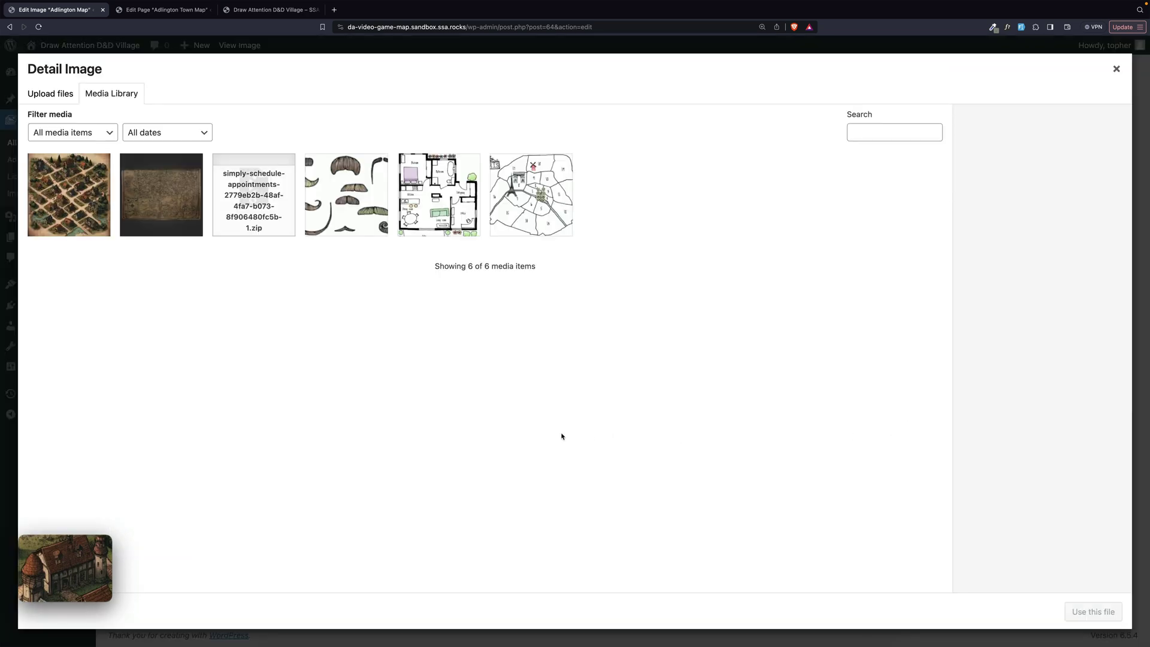
left_click_drag(60, 563, 727, 342)
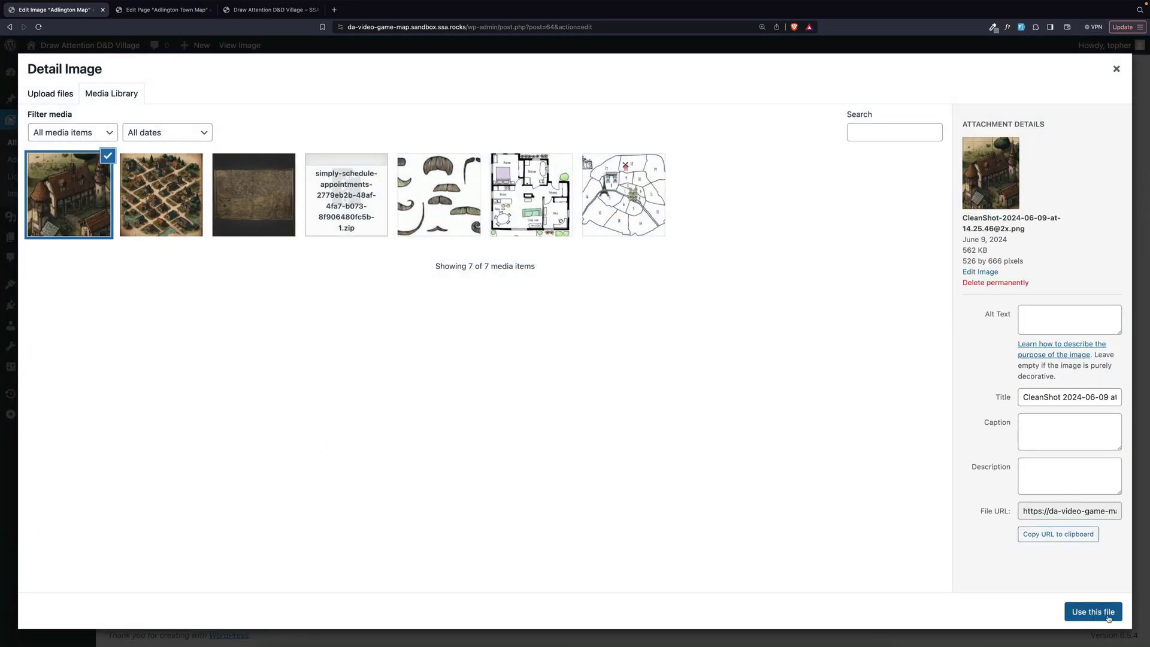
left_click(1107, 616)
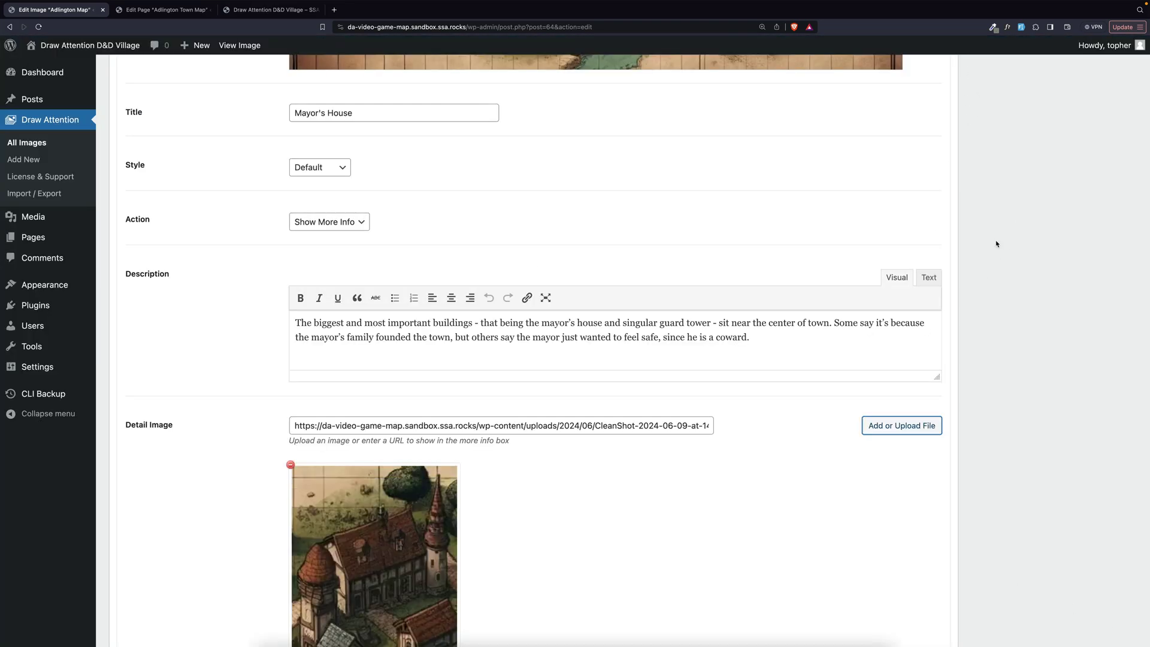
scroll(1019, 240, "up", 20)
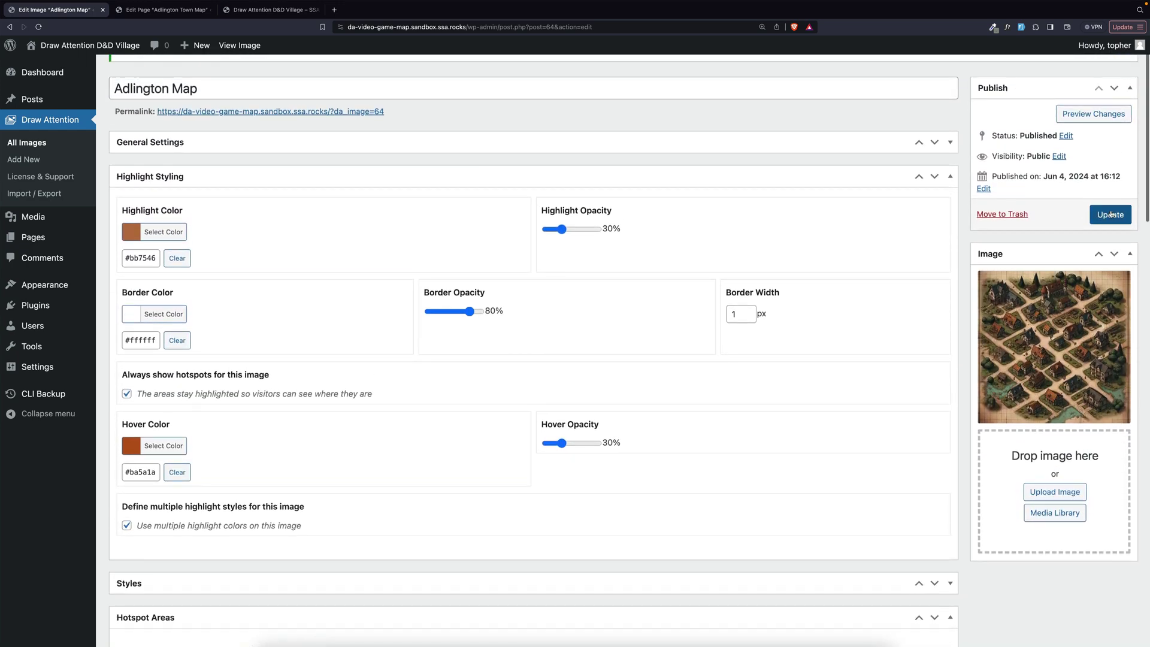
left_click(1111, 214)
- Reload the live map and check the Mayor's House popup now shows the house picture
left_click(264, 9)
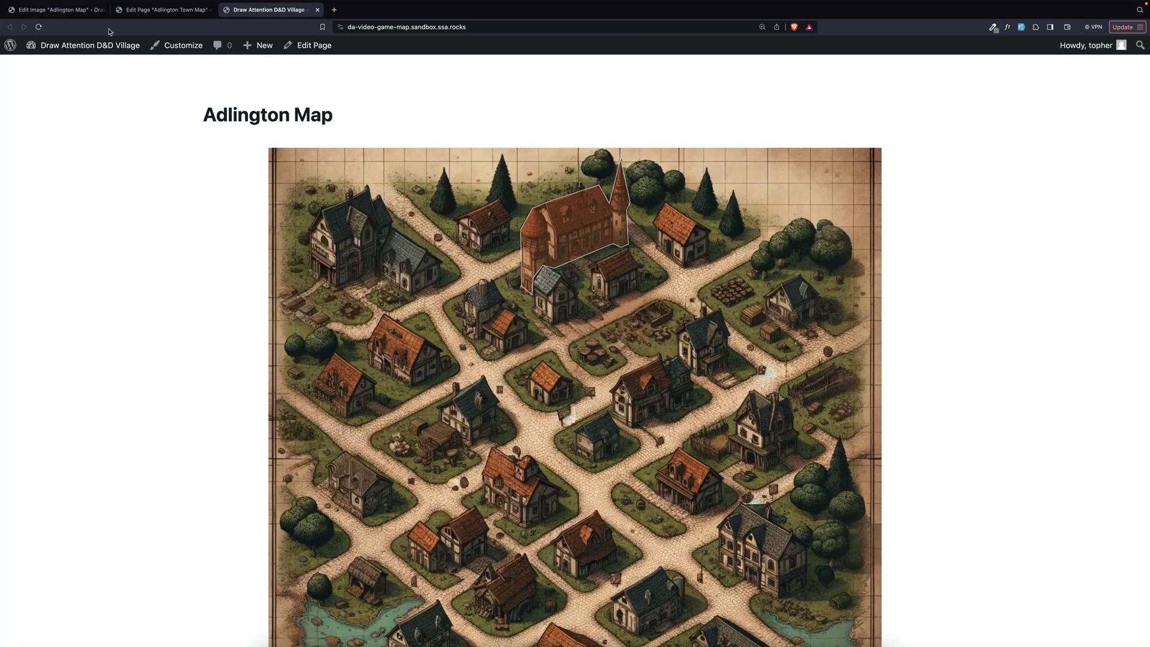
left_click(38, 27)
left_click(566, 213)
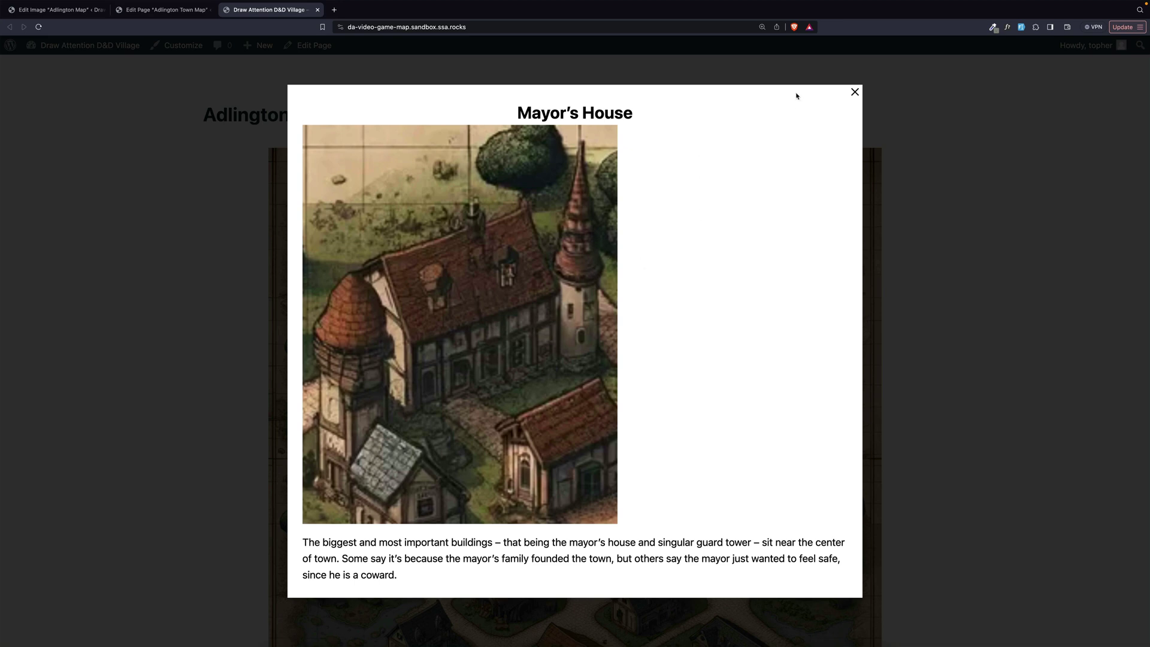
left_click(855, 94)
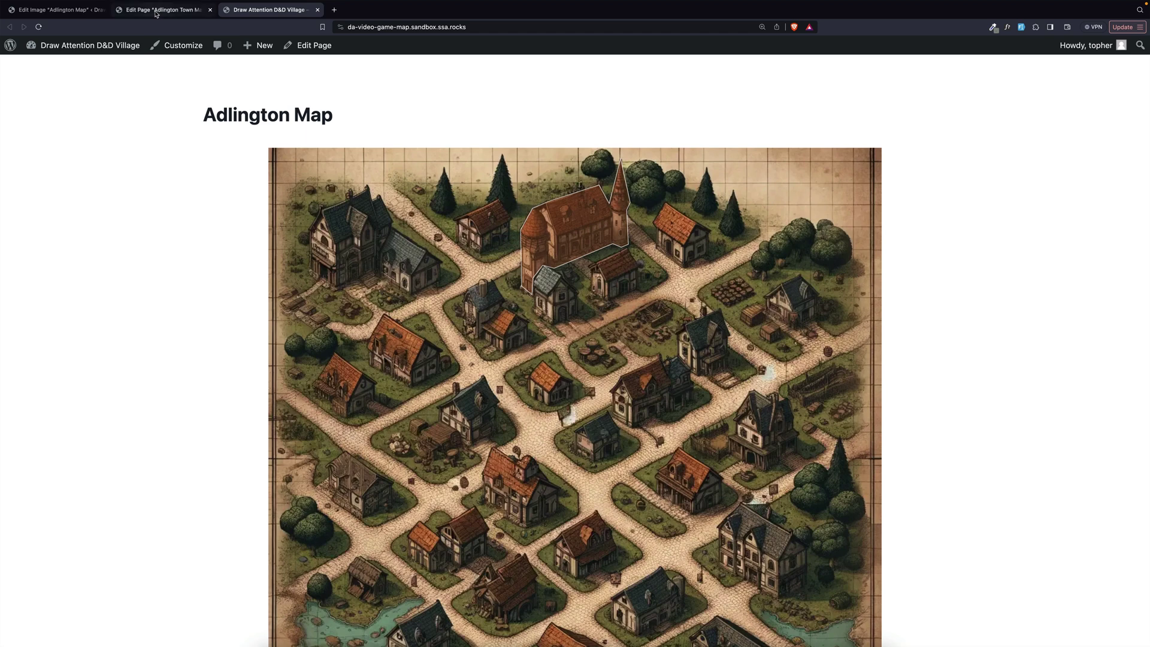
- Add a second hotspot on the large top-left house and title it 'Fancy Inn'
left_click(66, 10)
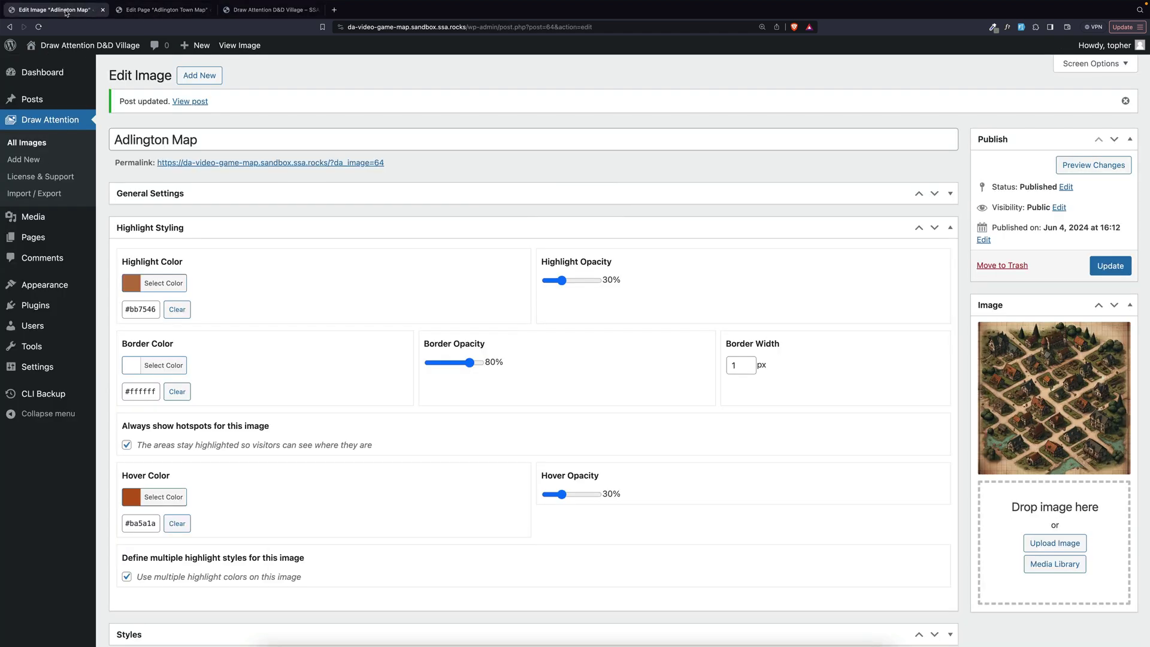
scroll(444, 293, "down", 5)
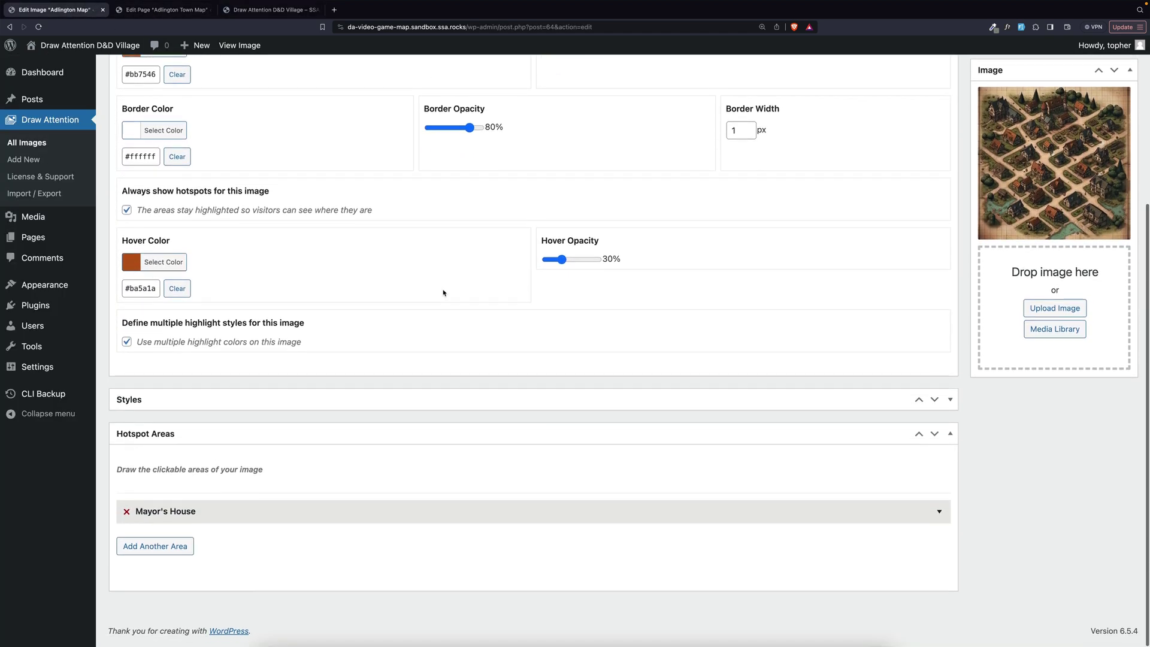
left_click(161, 550)
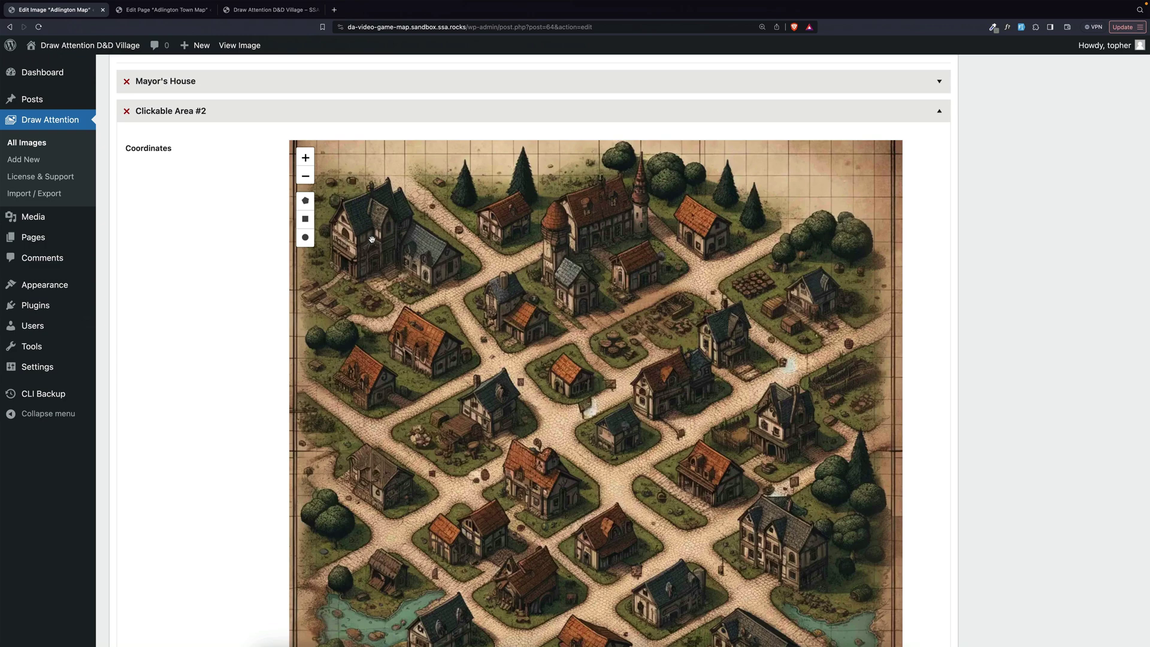
left_click(372, 238)
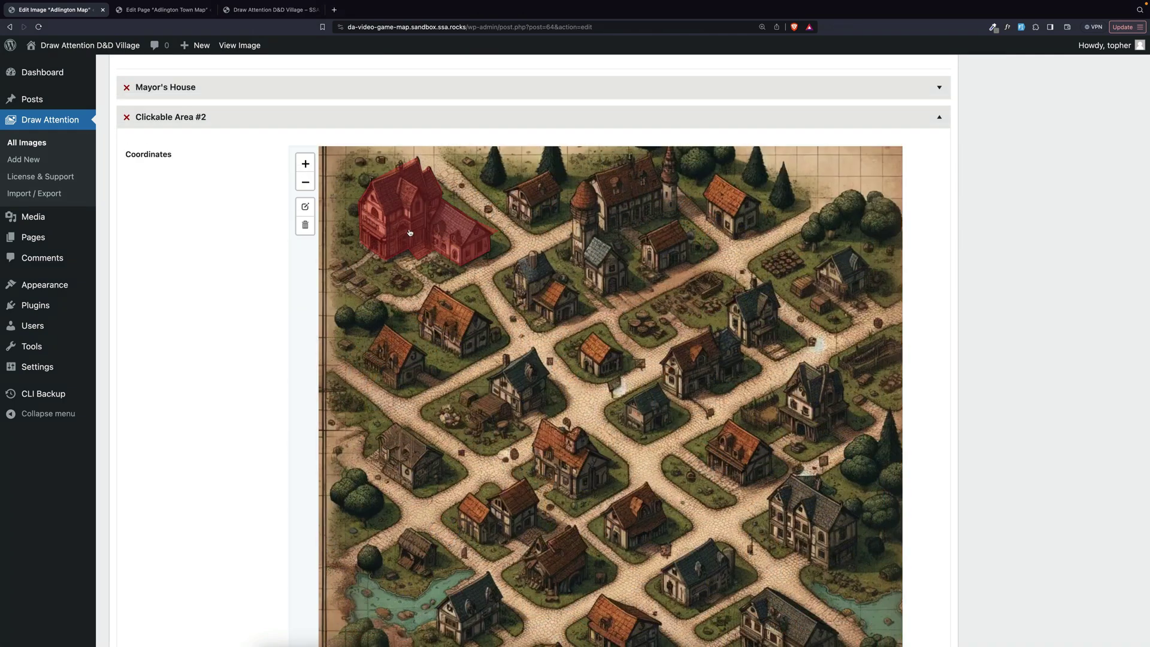
scroll(522, 277, "down", 5)
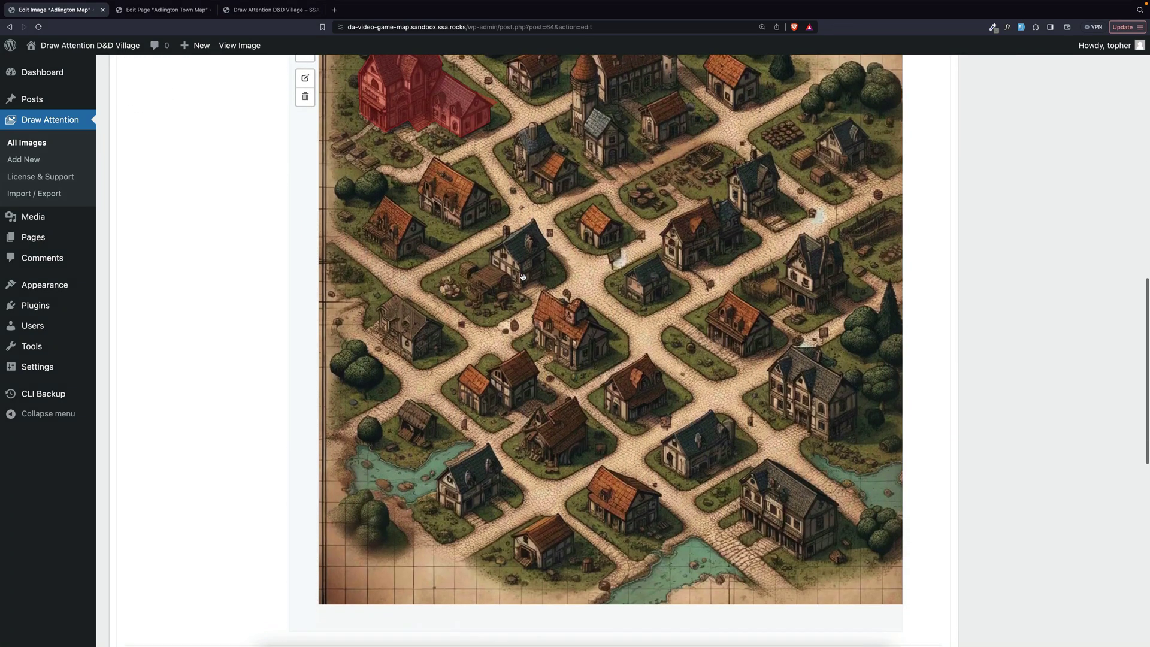
scroll(523, 277, "down", 5)
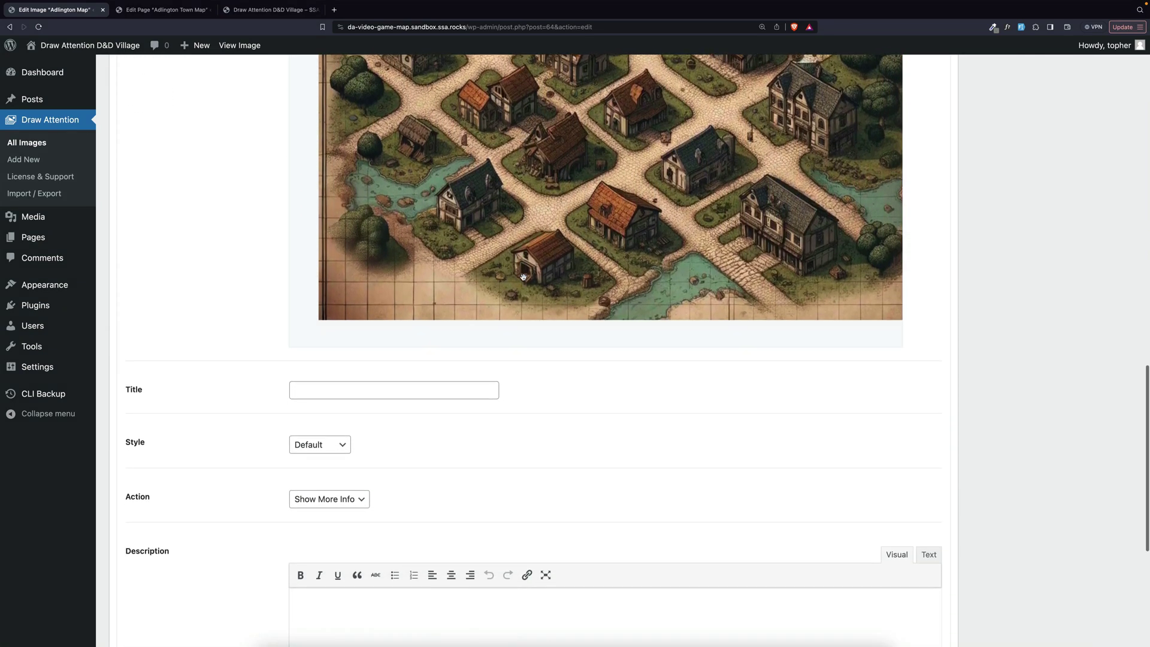
left_click(354, 392)
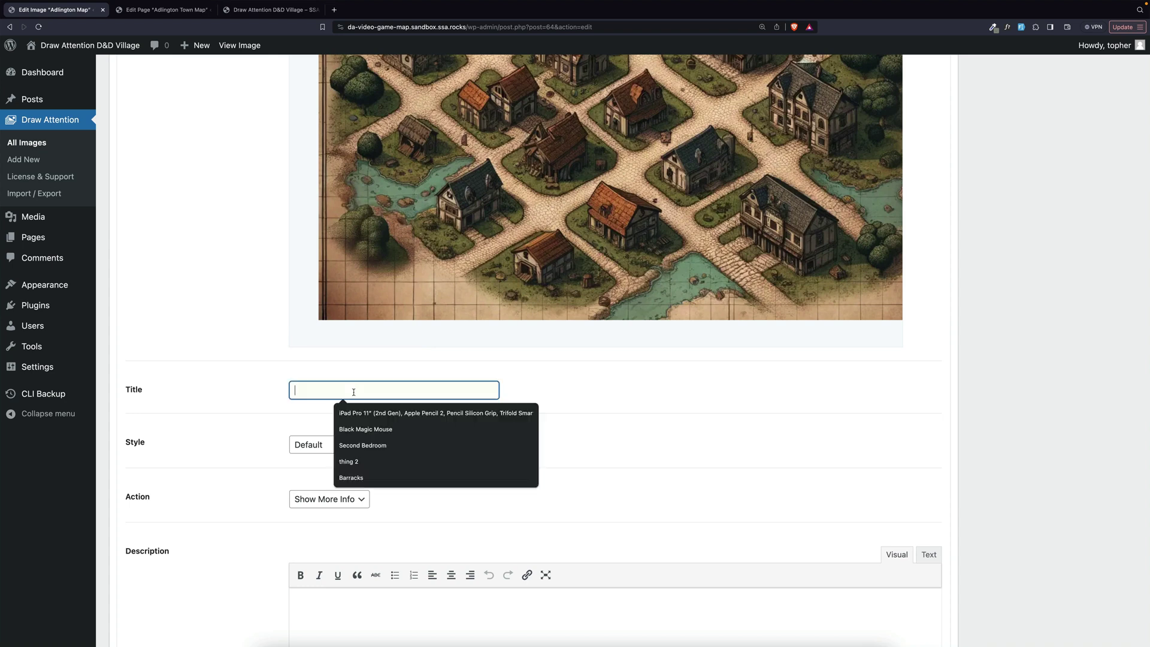
type("Fancy Inn")
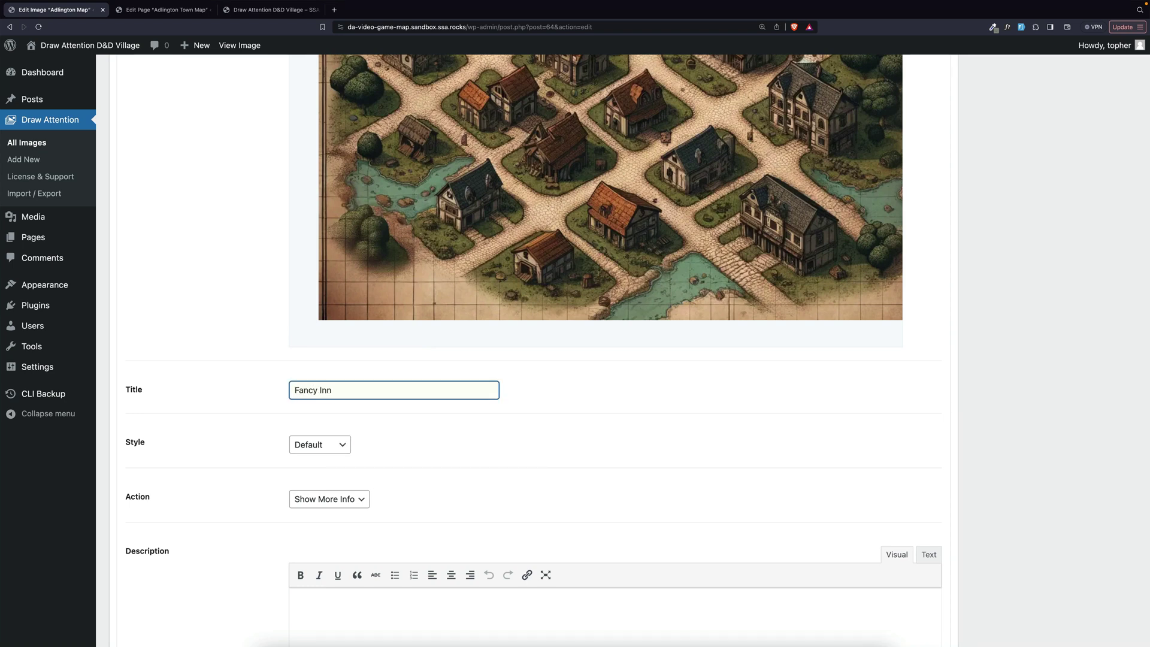
- Give Fancy Inn the Blue Roofs style and paste in its description
left_click(336, 445)
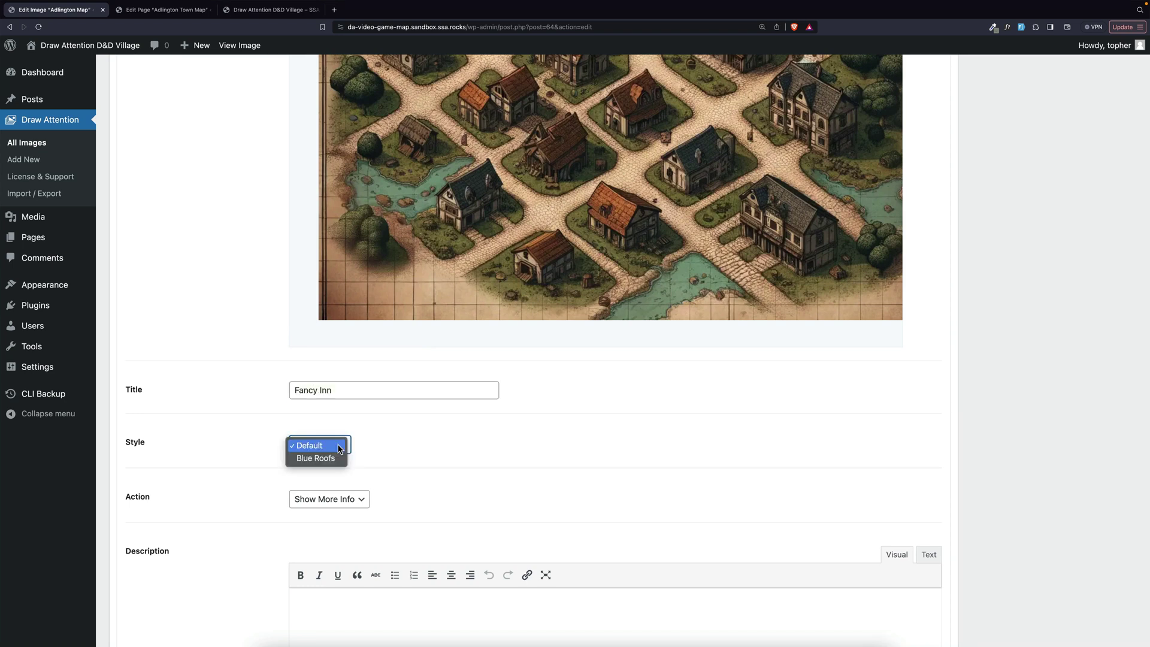
left_click(317, 458)
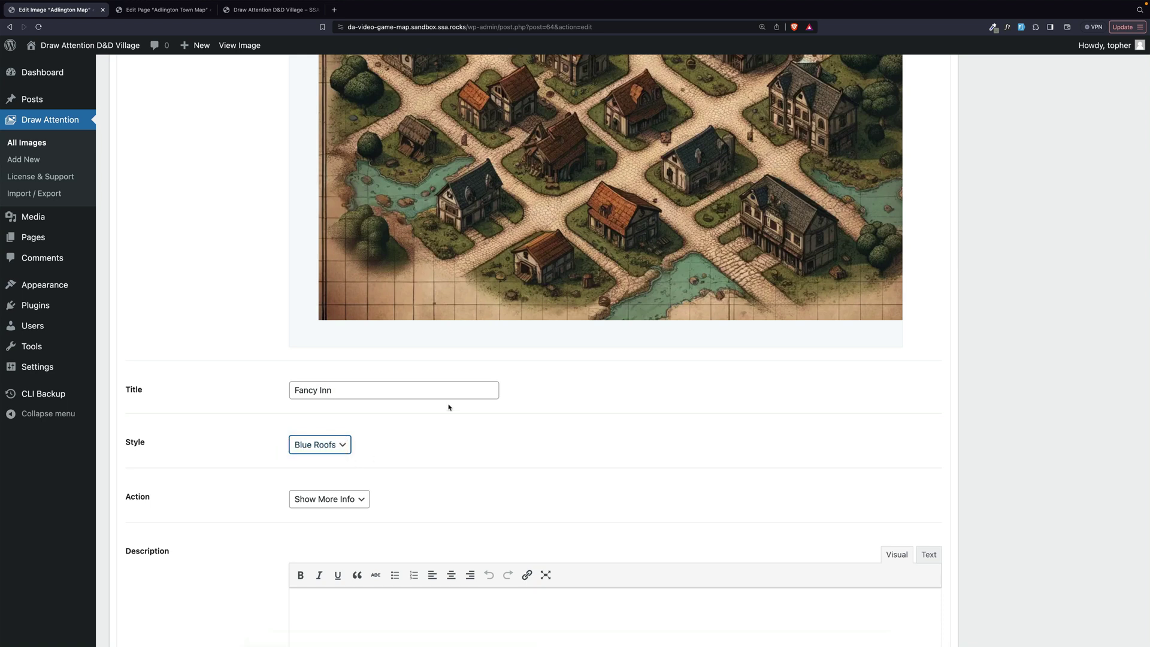
scroll(448, 408, "down", 3)
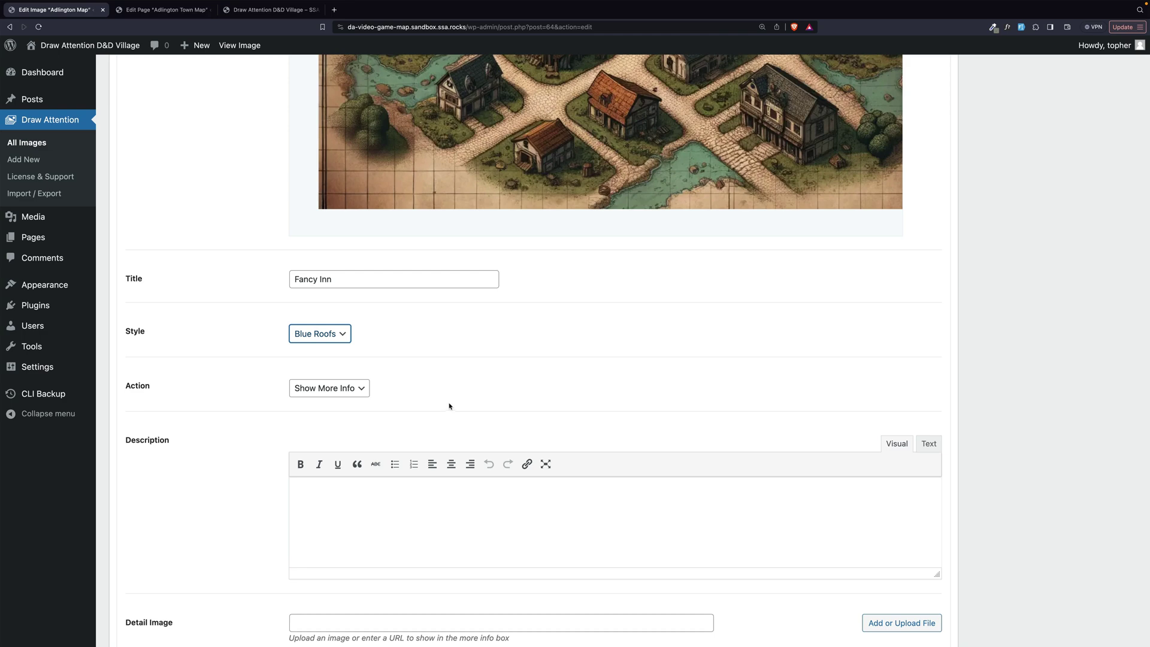
scroll(450, 406, "down", 3)
left_click(411, 419)
type("At the East and West most sides of town, laid out to meet those brave enough to travel the only to roads that lead their way, are two inns. The elder has turned the family business into a well built place, while the younger’s is sad and small.")
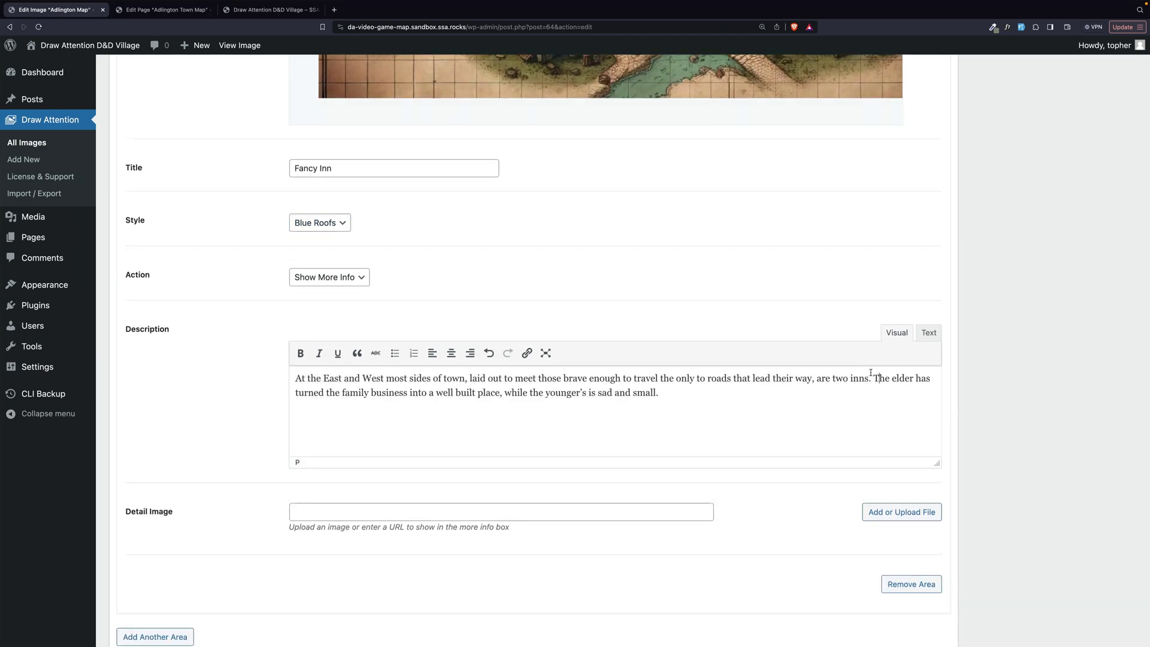
scroll(871, 373, "up", 12)
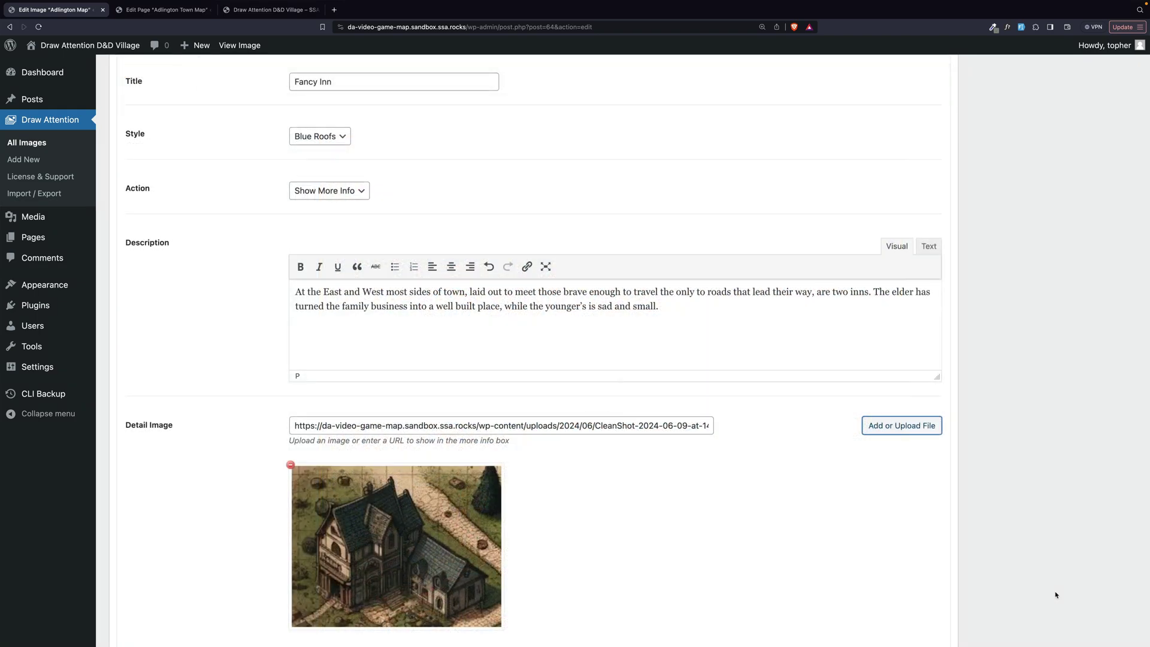
- Expand the alternate styles section and open the Blue Roofs style settings
scroll(783, 501, "up", 8)
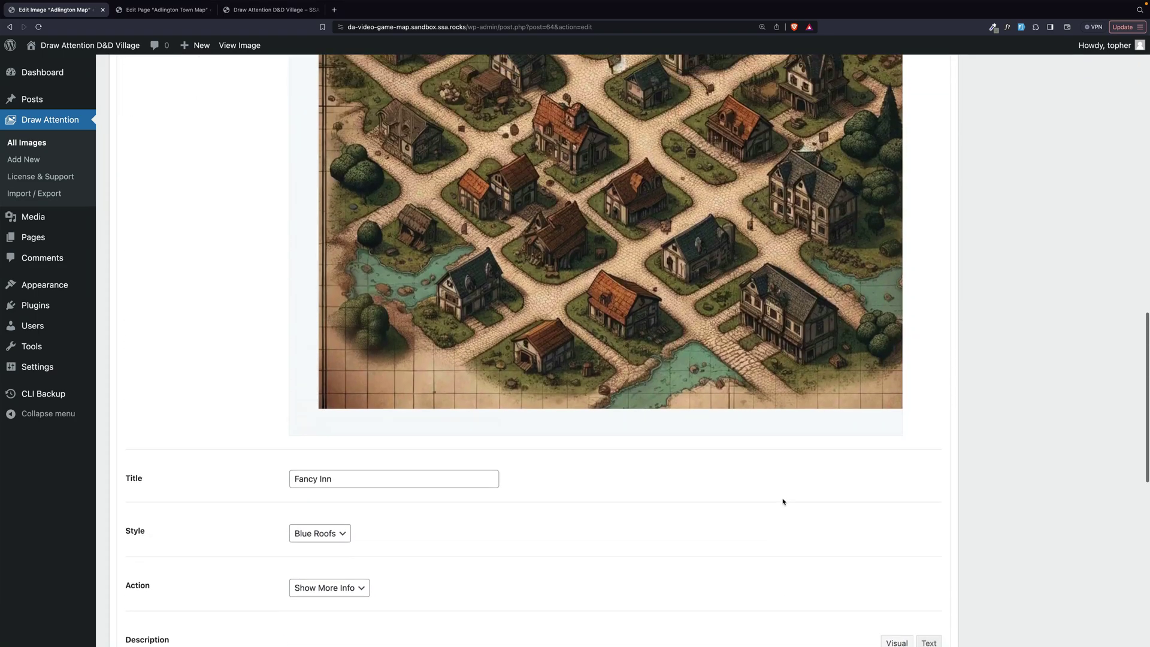
scroll(783, 498, "up", 12)
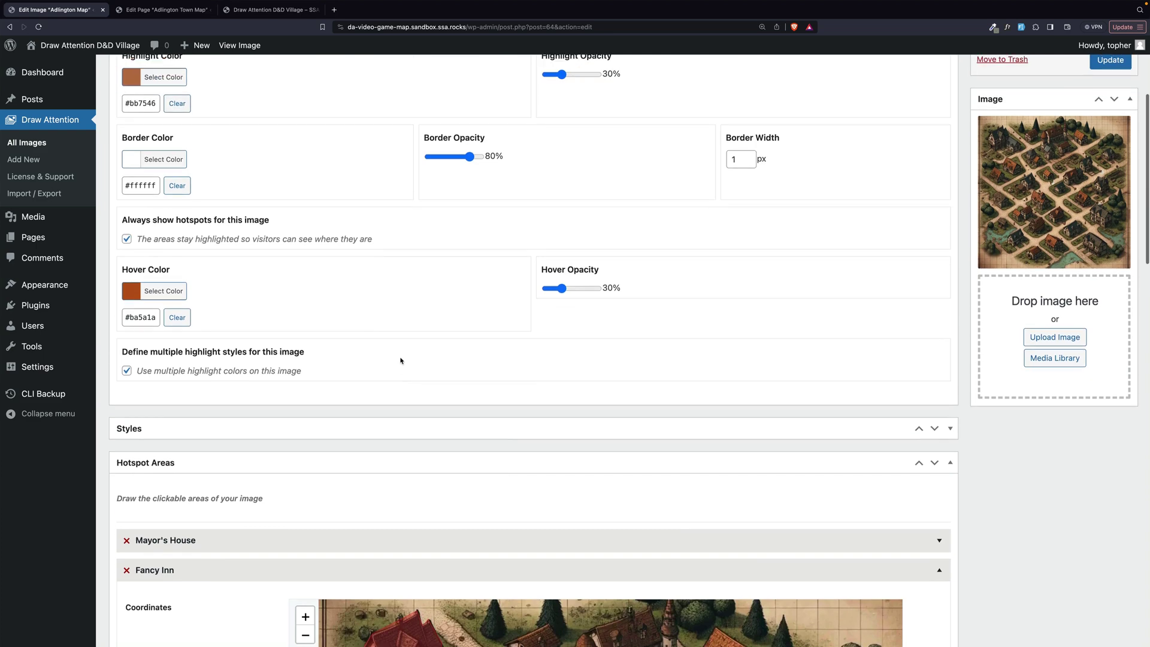
scroll(335, 419, "up", 1)
left_click(308, 470)
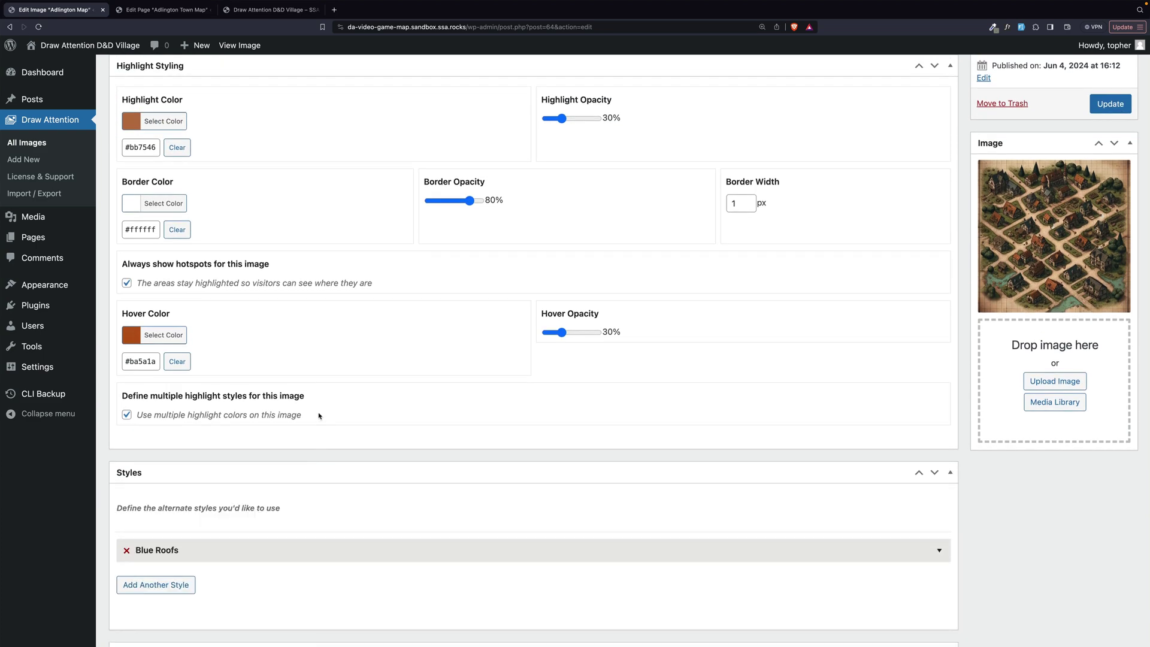
scroll(319, 420, "down", 3)
scroll(319, 416, "down", 2)
left_click(256, 258)
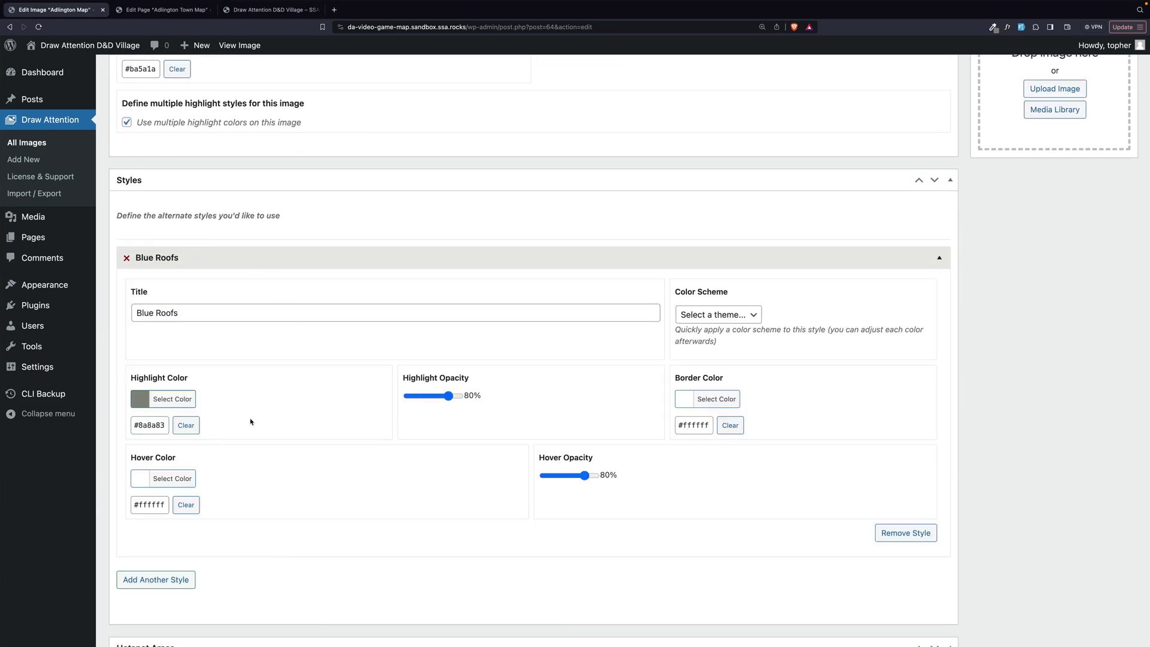
scroll(245, 424, "down", 2)
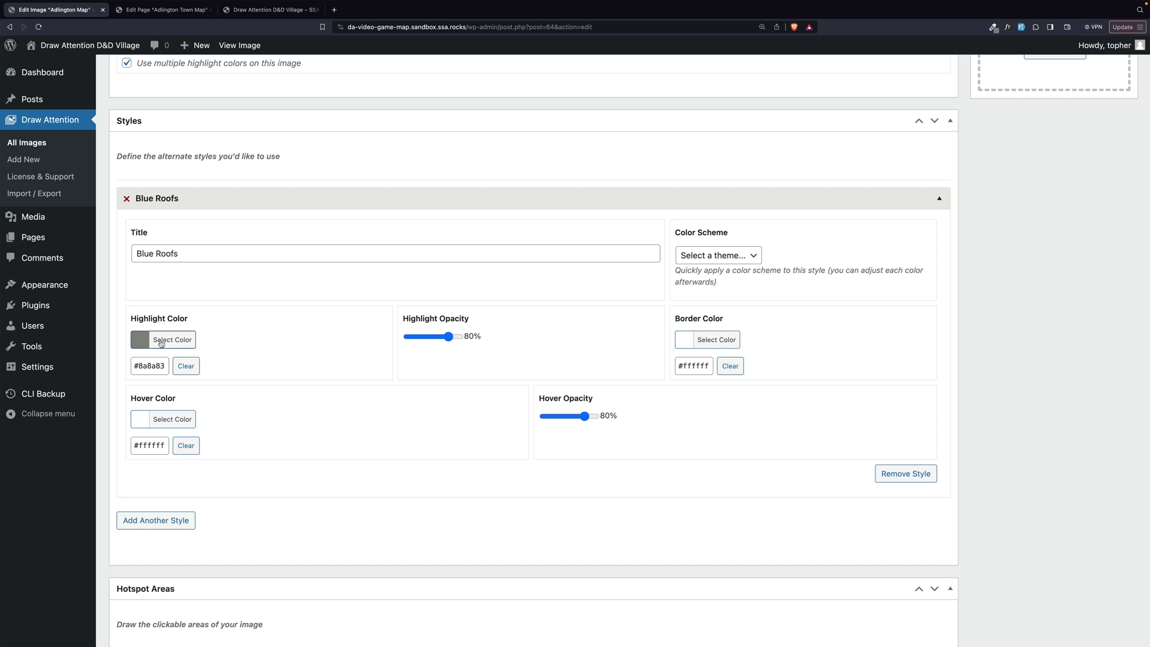
- Set the Blue Roofs hover colour to #8a8a83, then change it to blue #1e73be
left_click(149, 366)
left_click(152, 444)
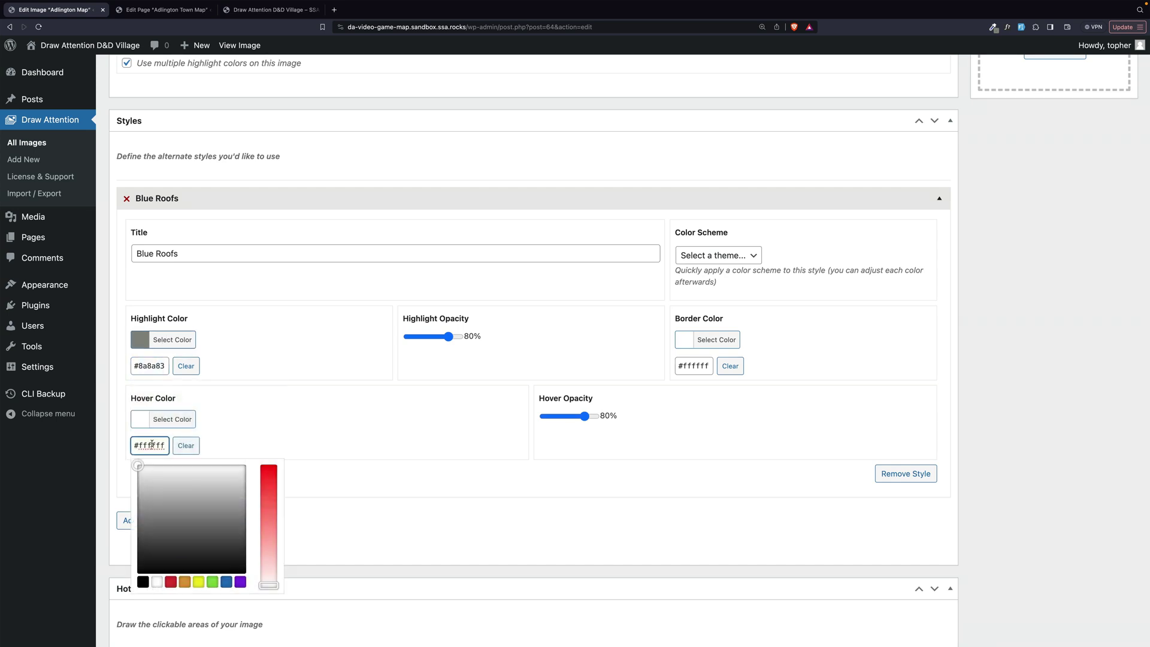
double_click(152, 444)
triple_click(152, 444)
type("#8a8a83")
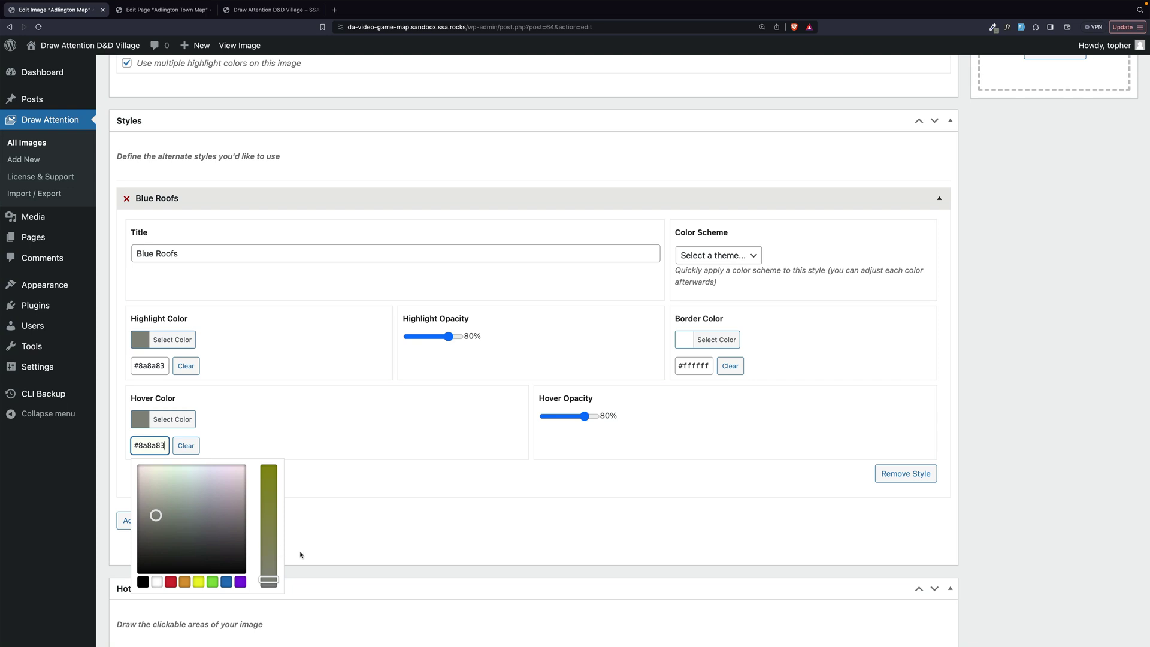
left_click(226, 581)
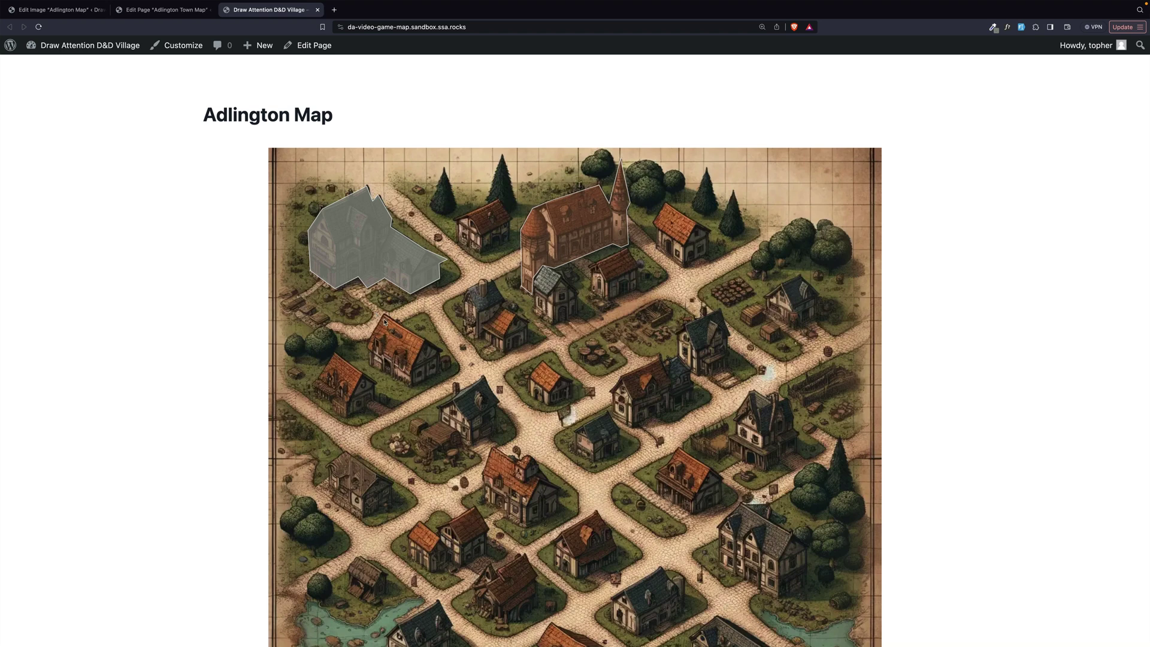
mouse_move(567, 232)
scroll(580, 356, "down", 2)
scroll(580, 356, "down", 4)
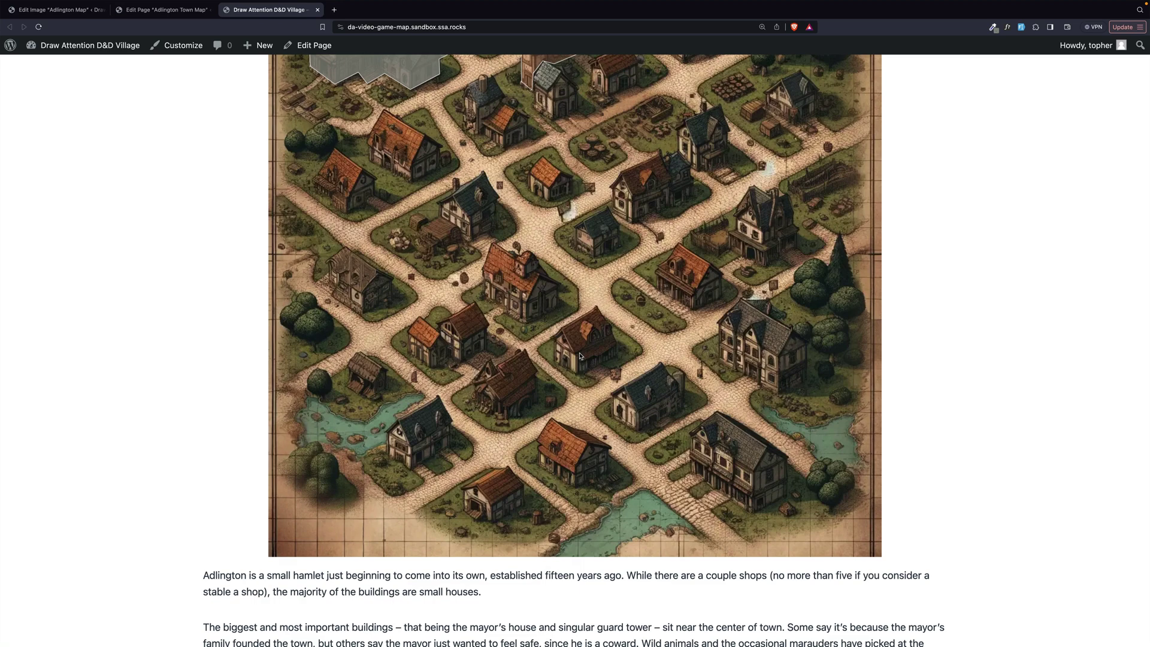
scroll(580, 357, "up", 3)
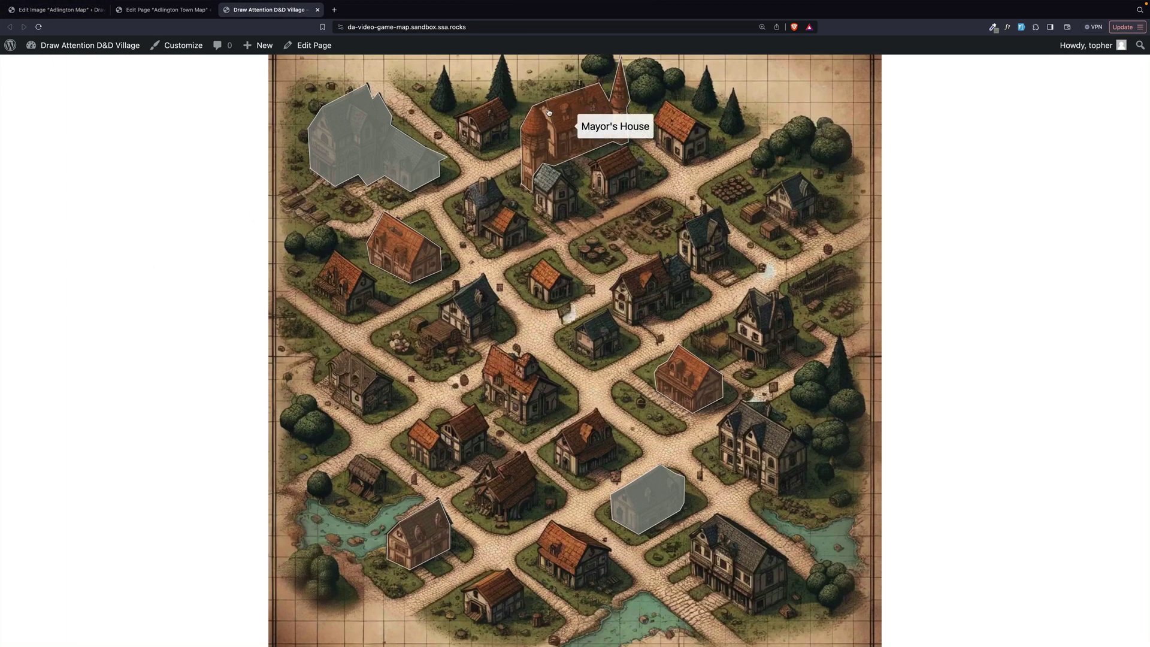
left_click(344, 141)
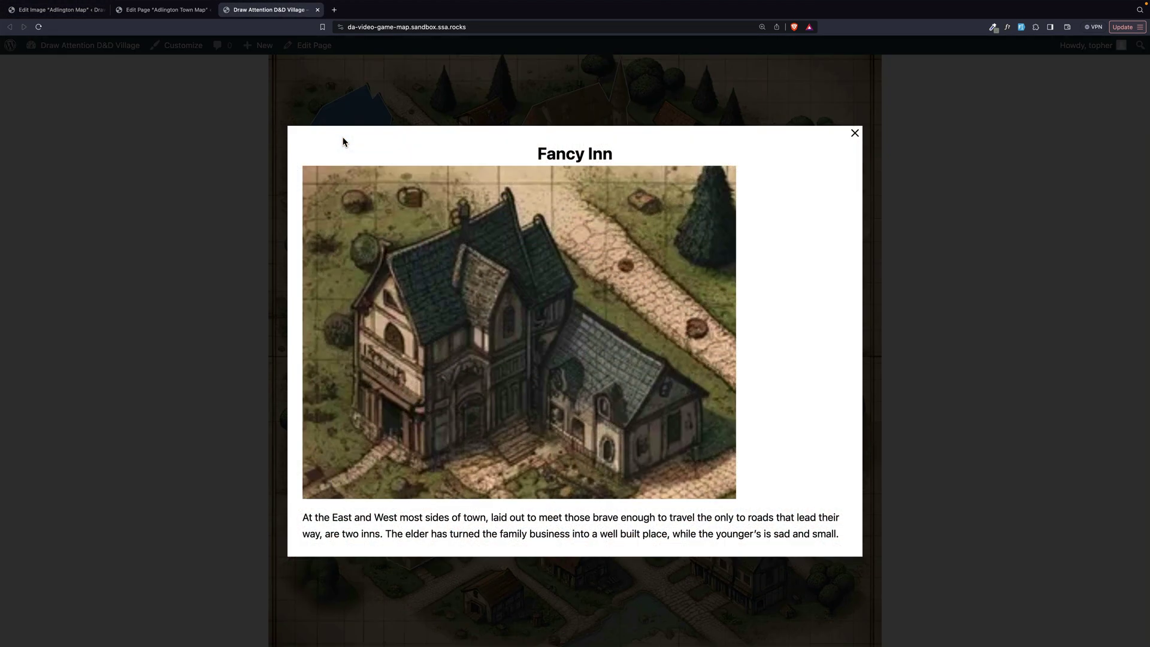
left_click(343, 142)
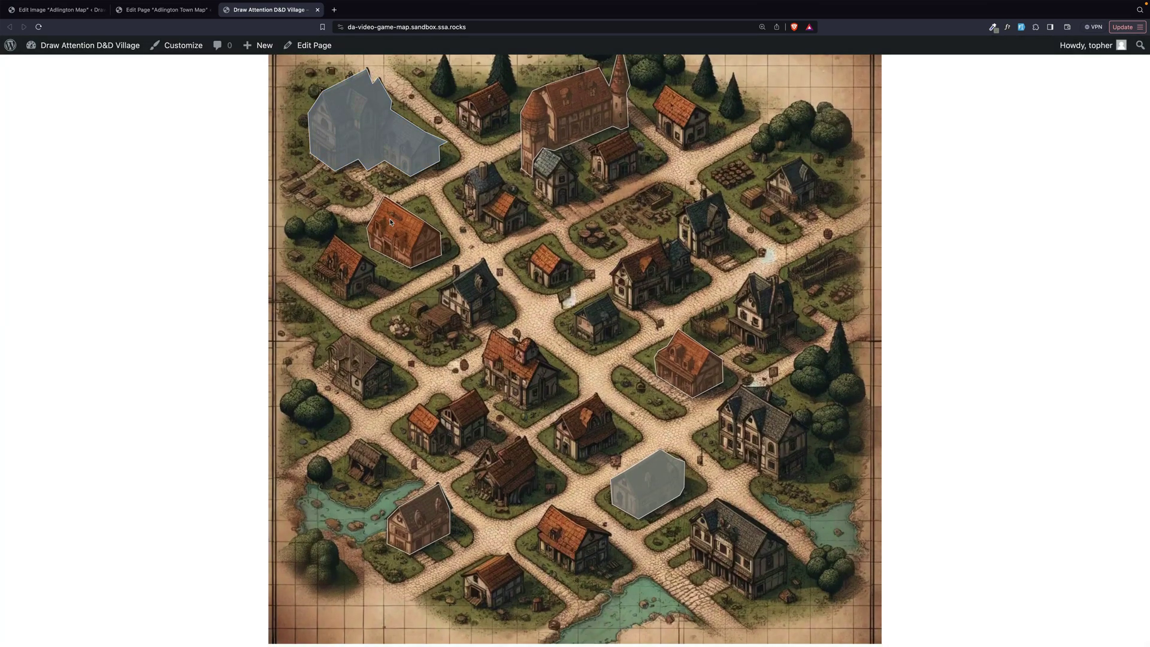
left_click(391, 222)
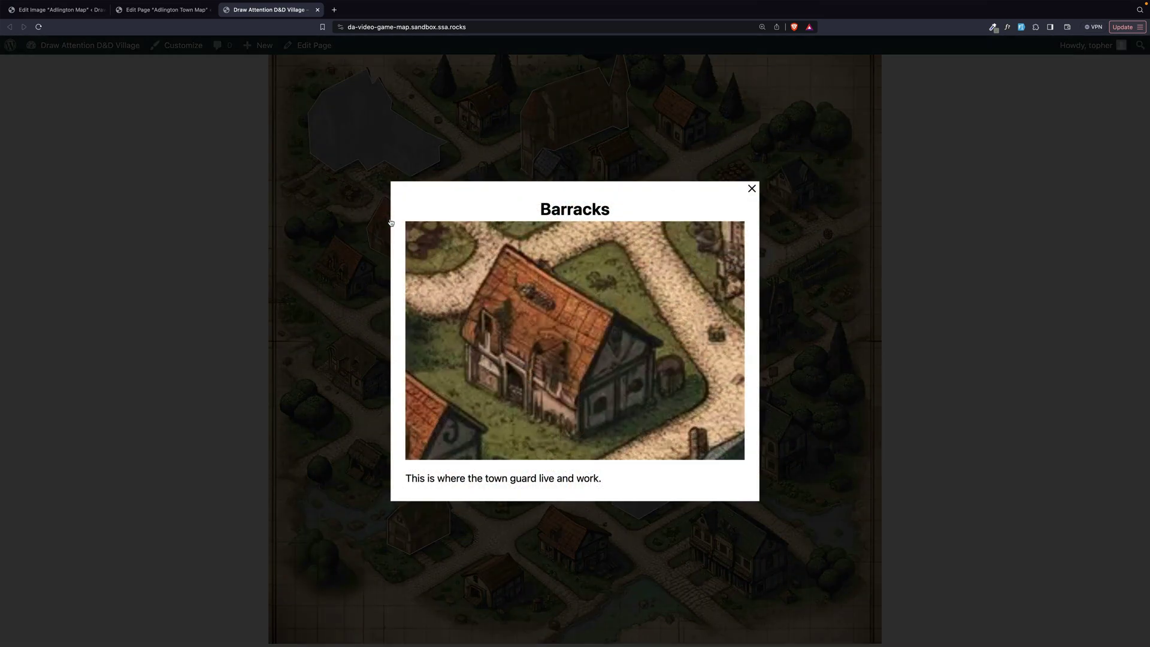
left_click(390, 223)
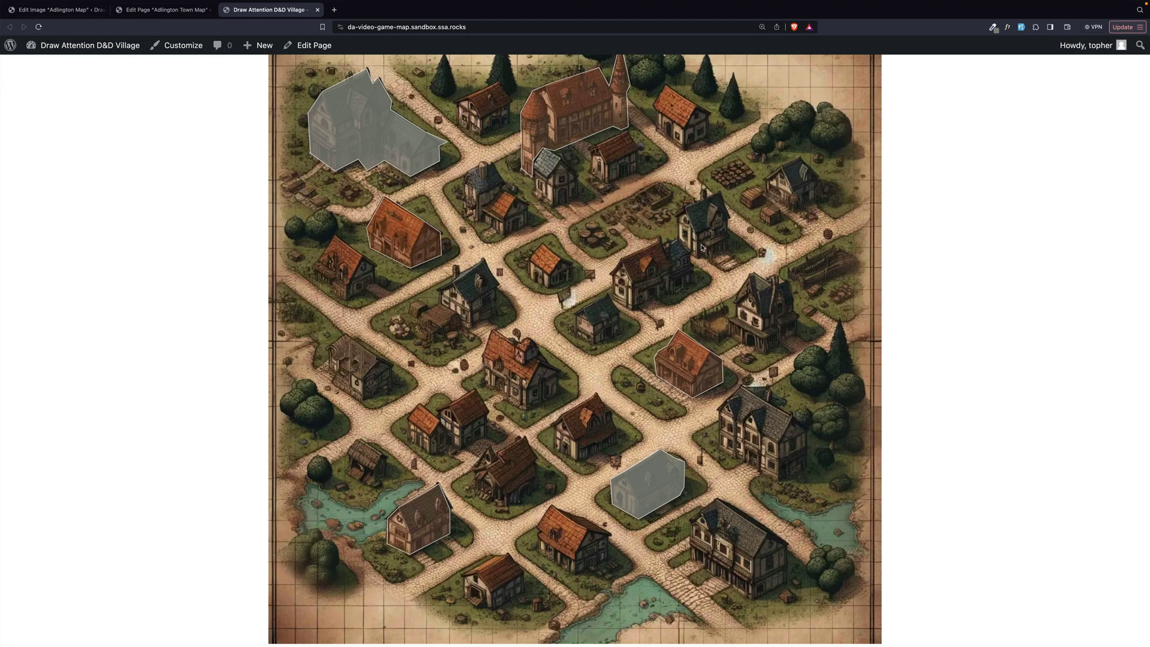
left_click(689, 372)
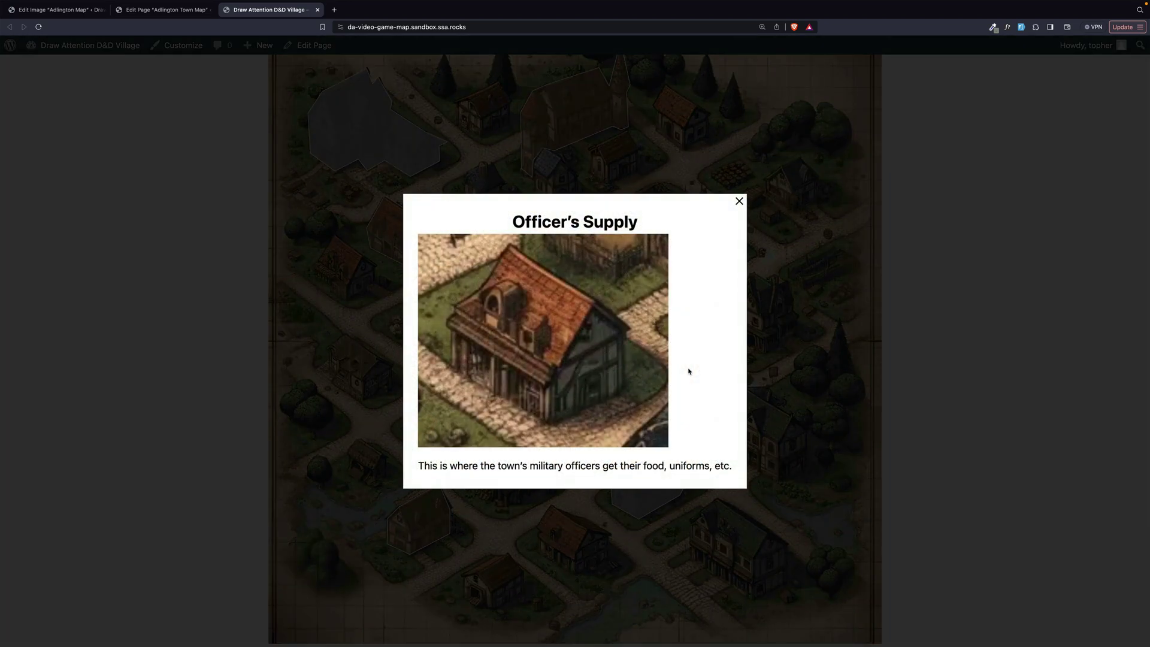
key("Escape")
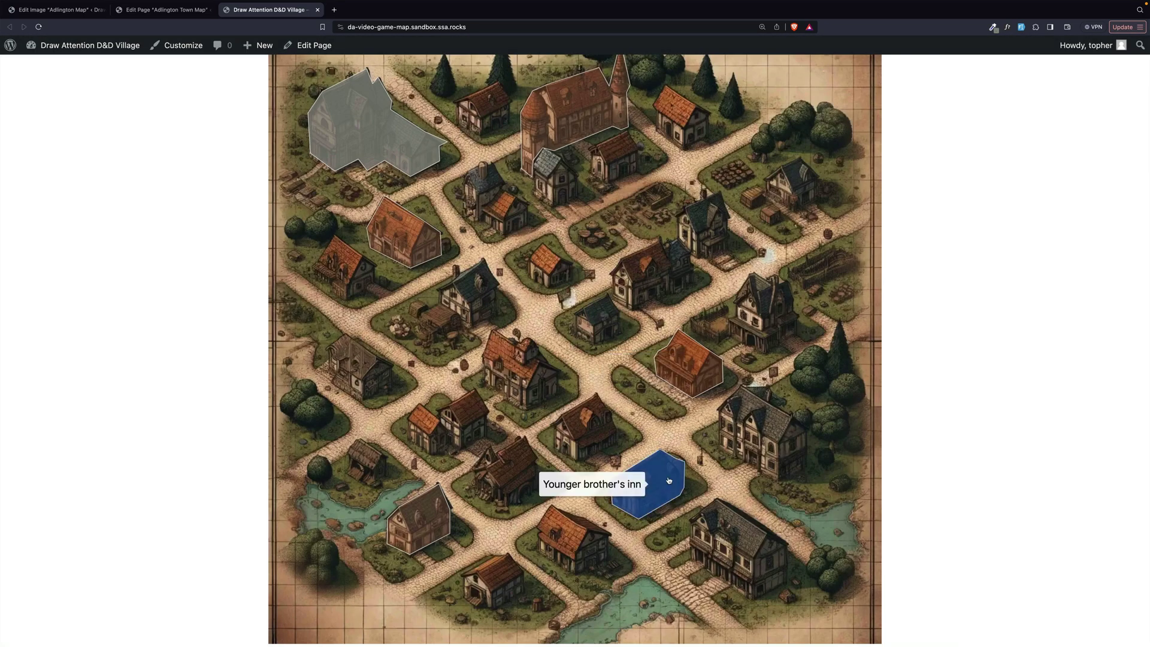
left_click(665, 467)
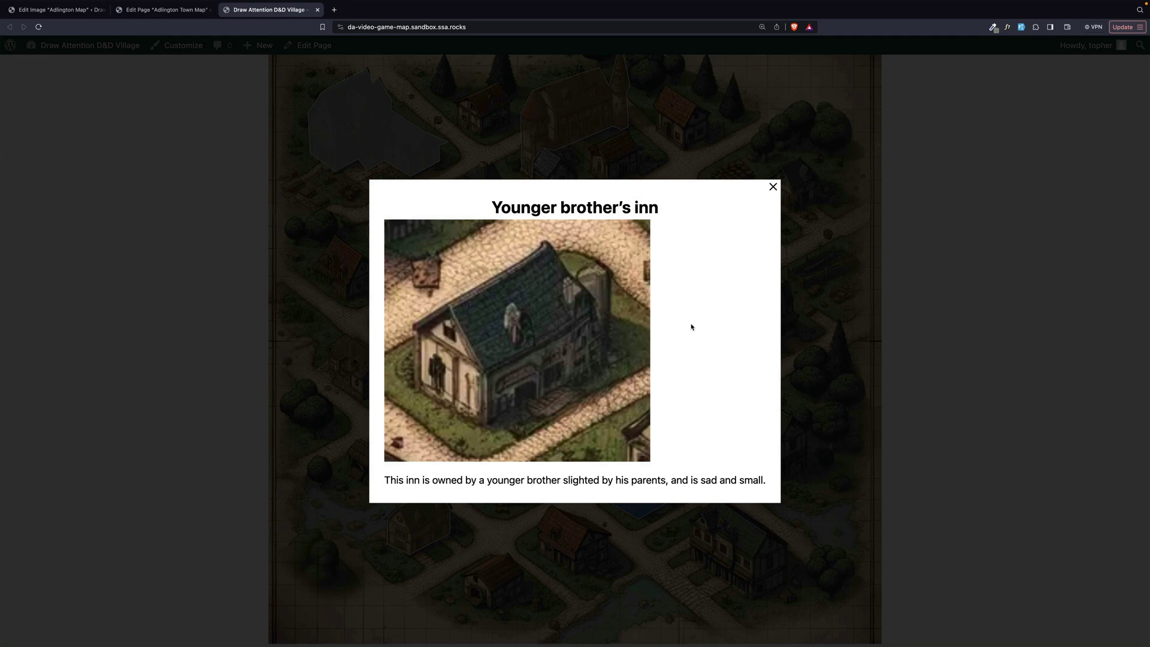
key("Escape")
scroll(470, 425, "down", 3)
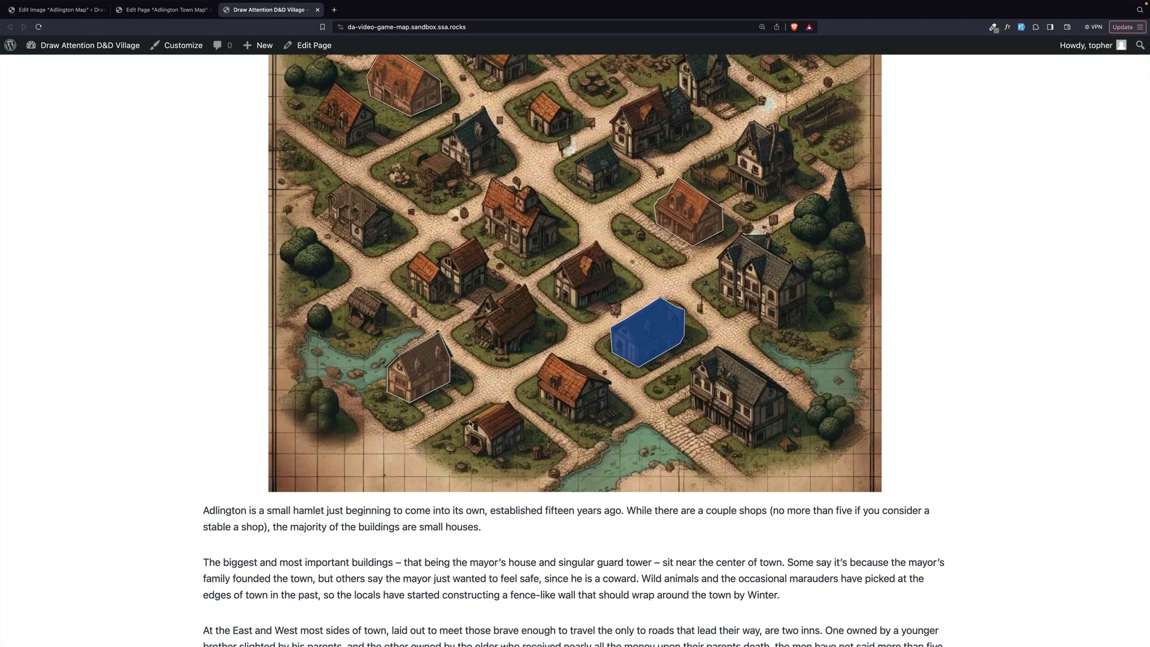
left_click(405, 384)
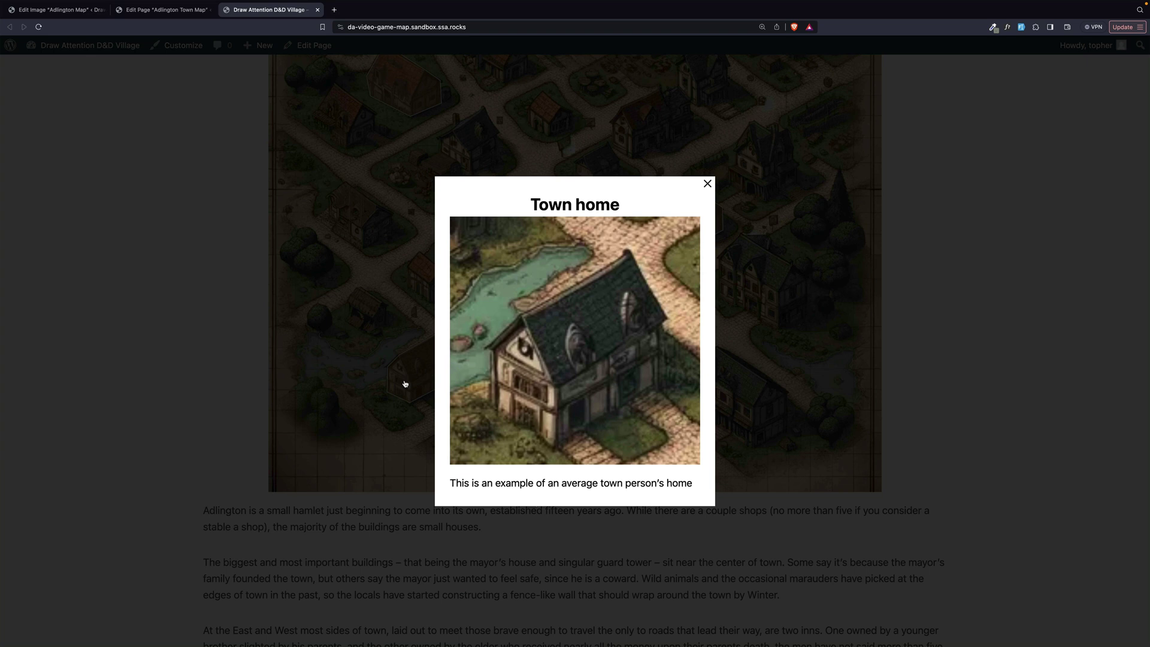
left_click(383, 288)
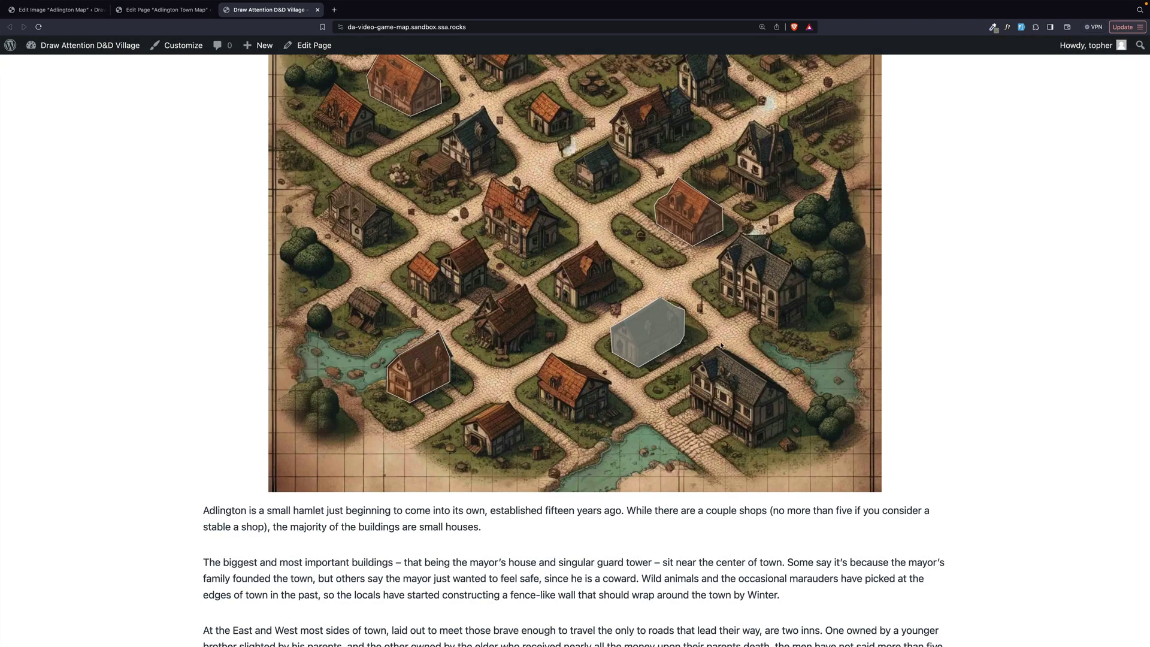
scroll(813, 326, "up", 3)
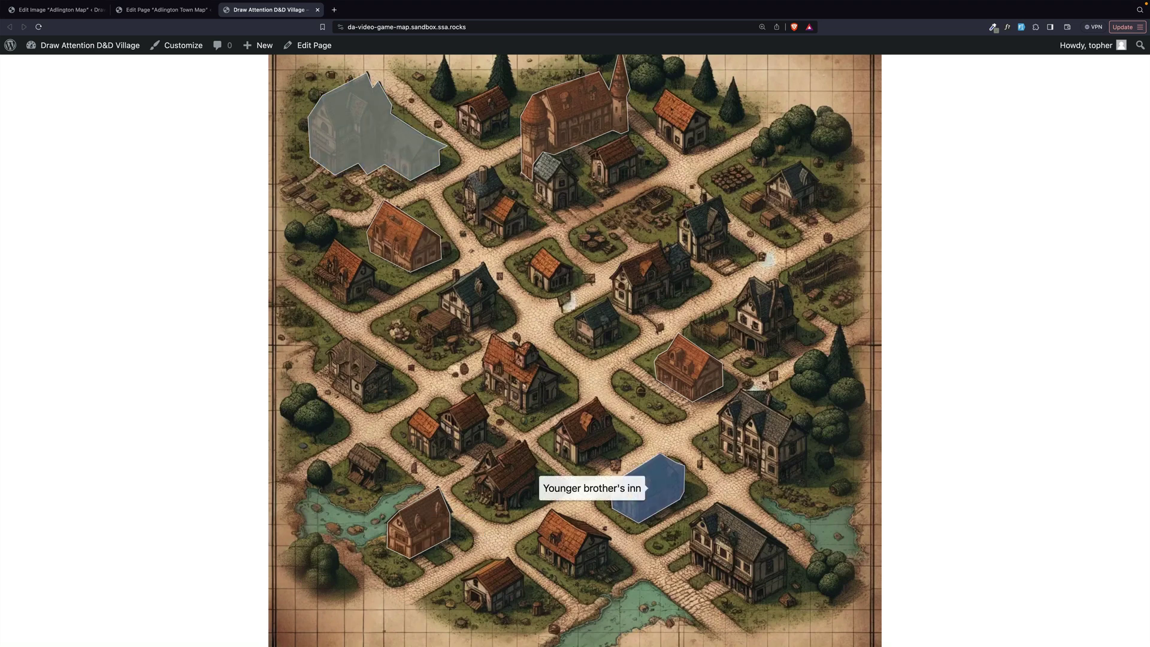
- Untick 'Always show hotspots for this image' on Adlington Map and update
left_click(62, 10)
scroll(200, 102, "up", 5)
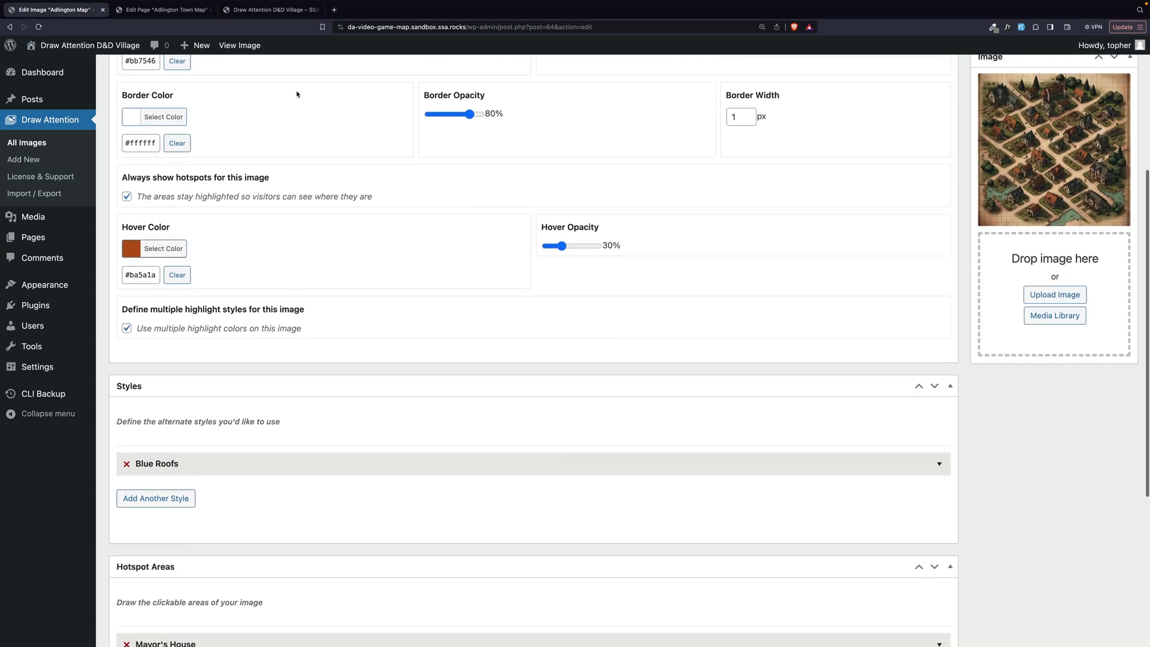
scroll(297, 94, "up", 1)
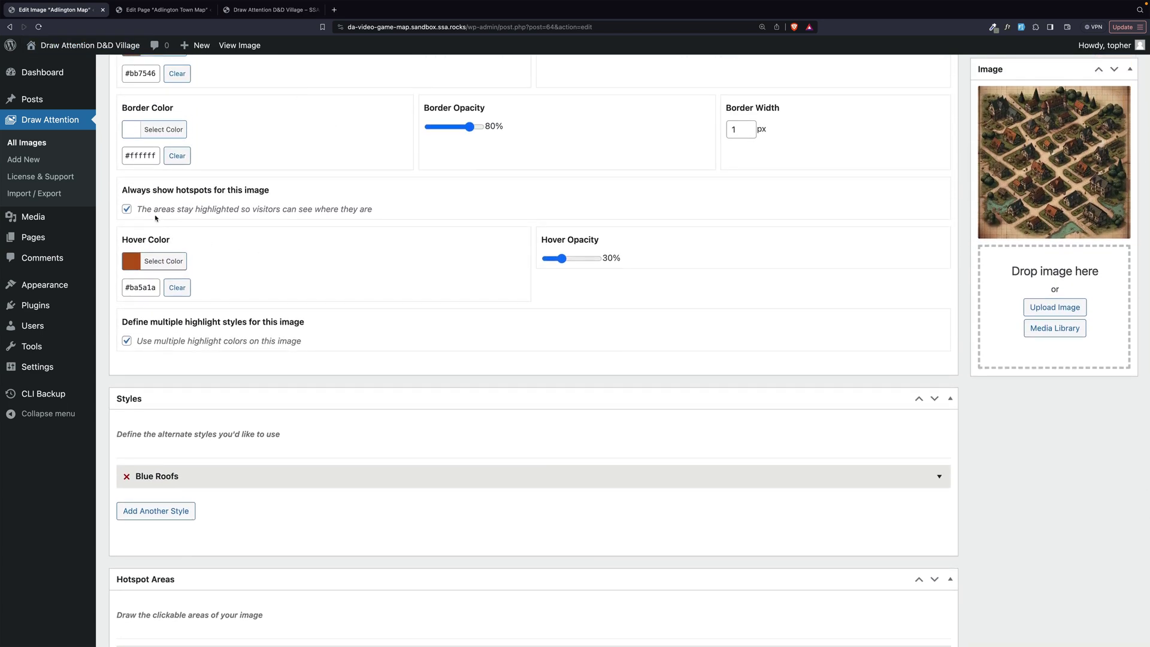
scroll(226, 212, "up", 3)
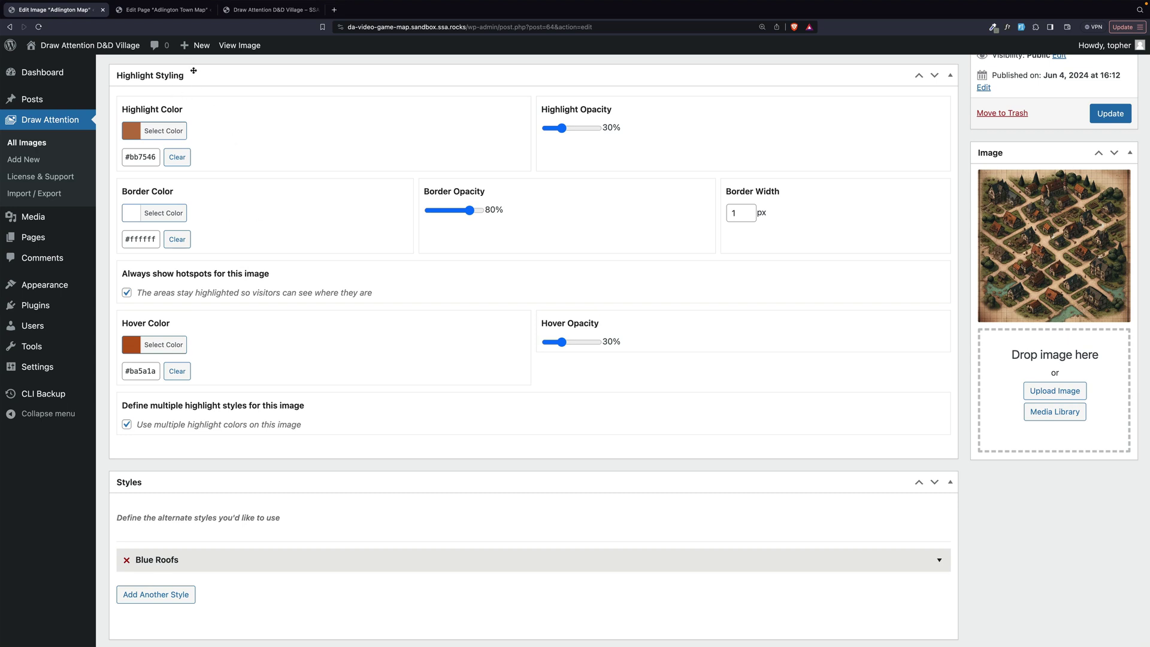
left_click(127, 293)
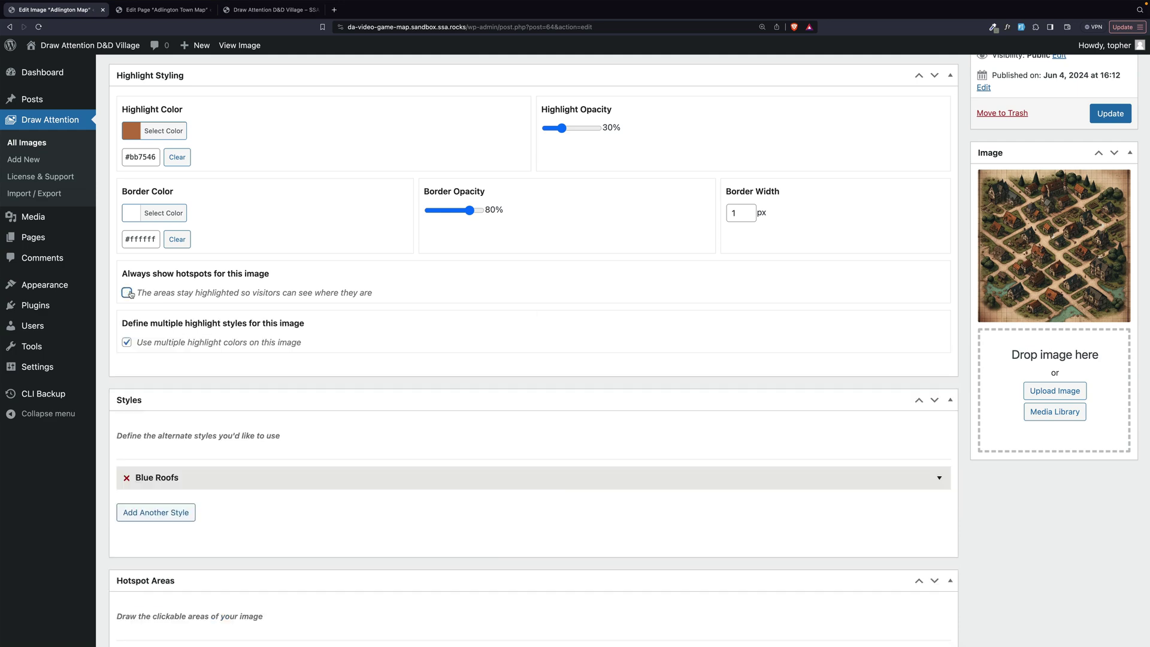
left_click(1110, 114)
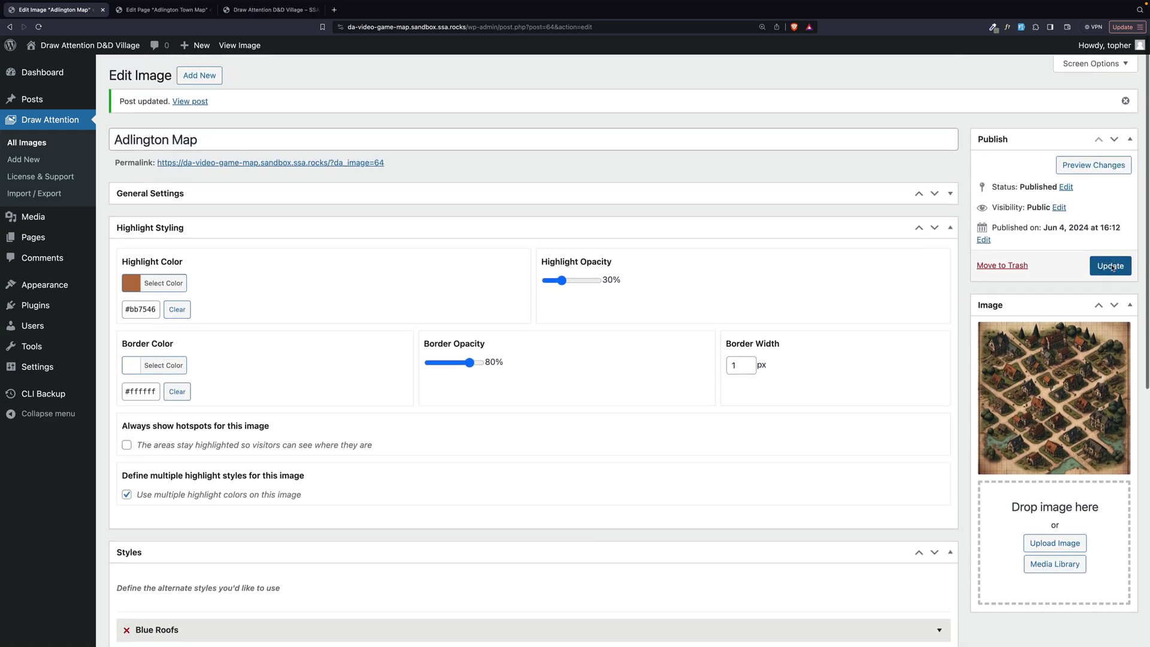
- Reload the live map and hover a house to confirm hotspots appear only on hover
left_click(258, 11)
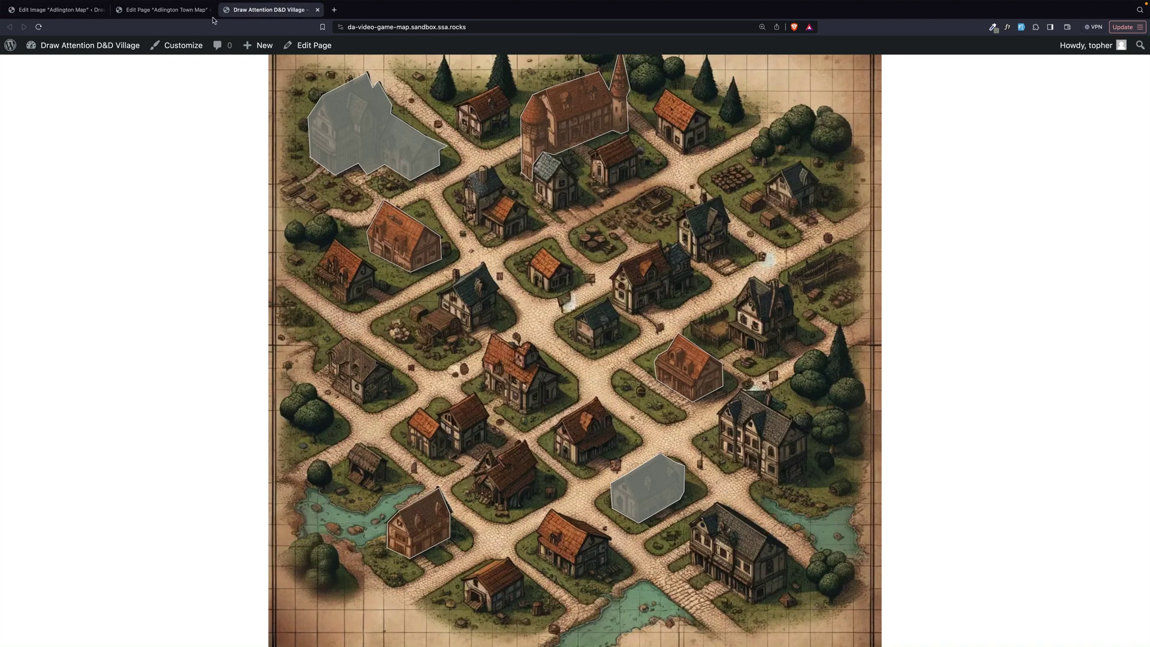
left_click(38, 27)
scroll(896, 162, "up", 2)
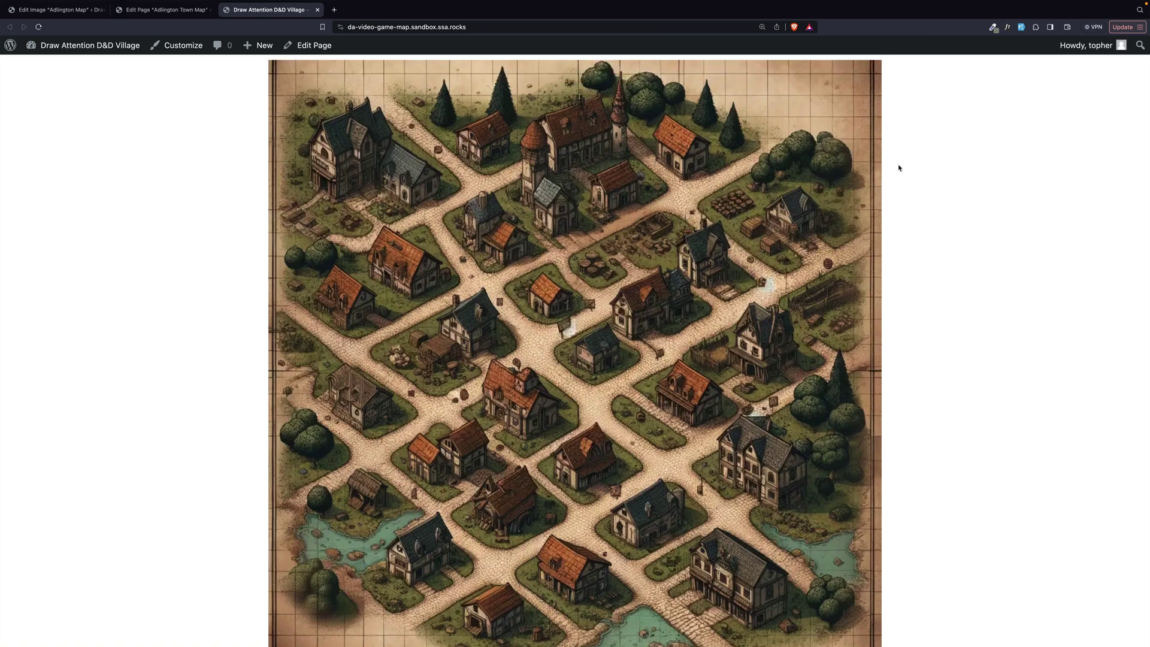
scroll(895, 167, "down", 2)
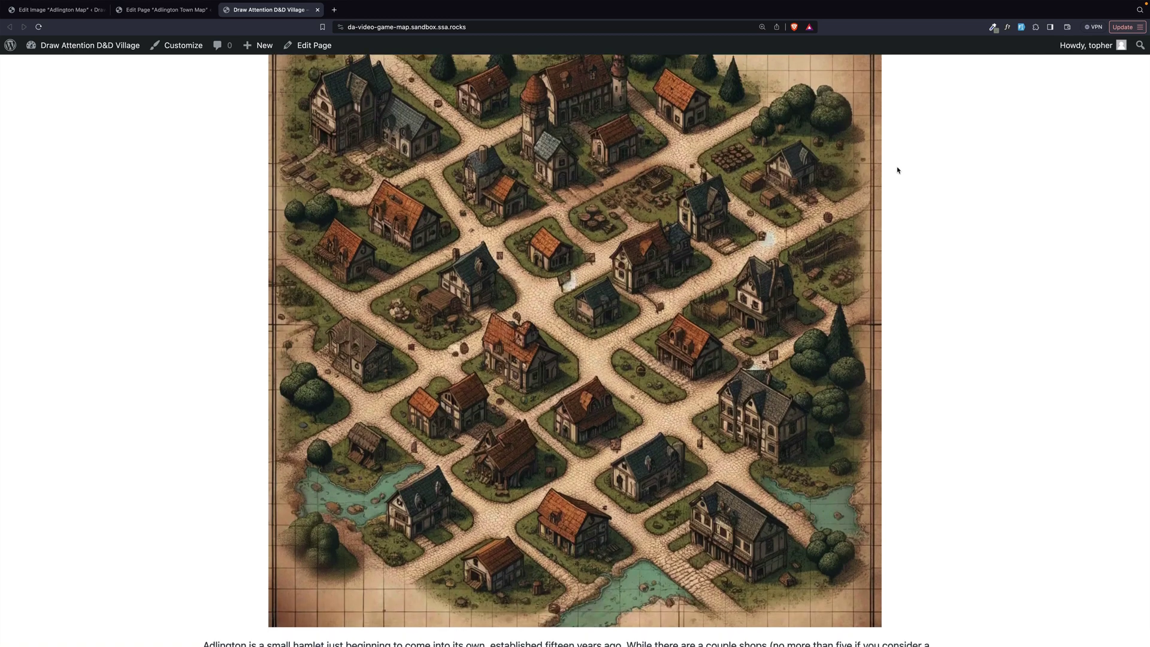
scroll(898, 170, "up", 1)
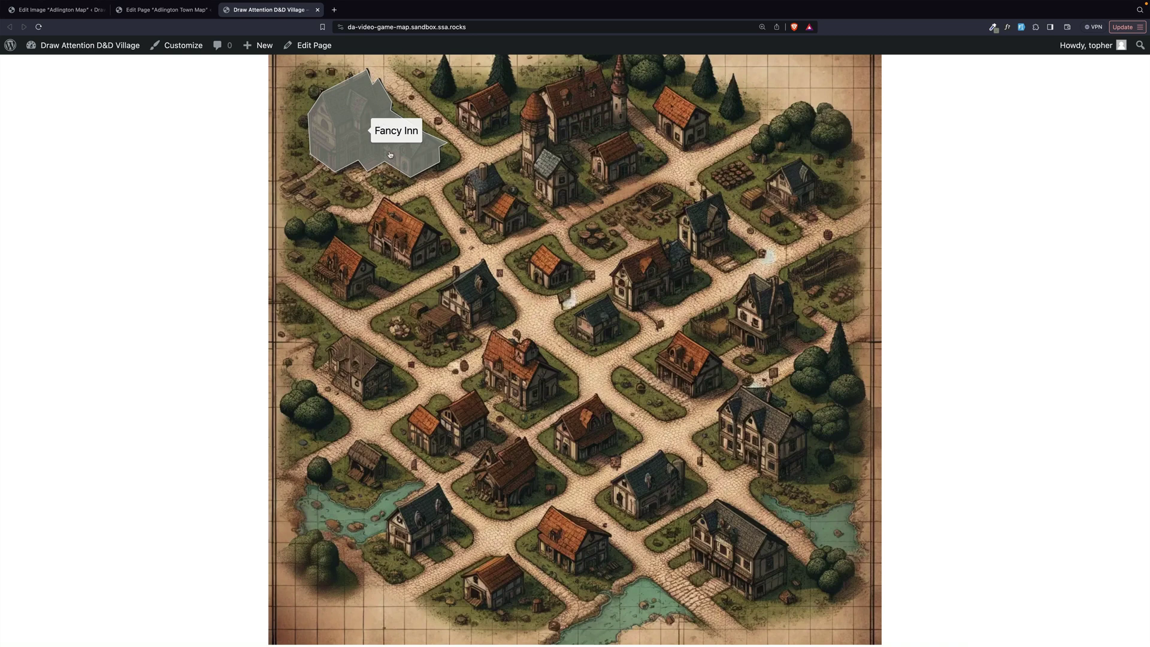
mouse_move(399, 247)
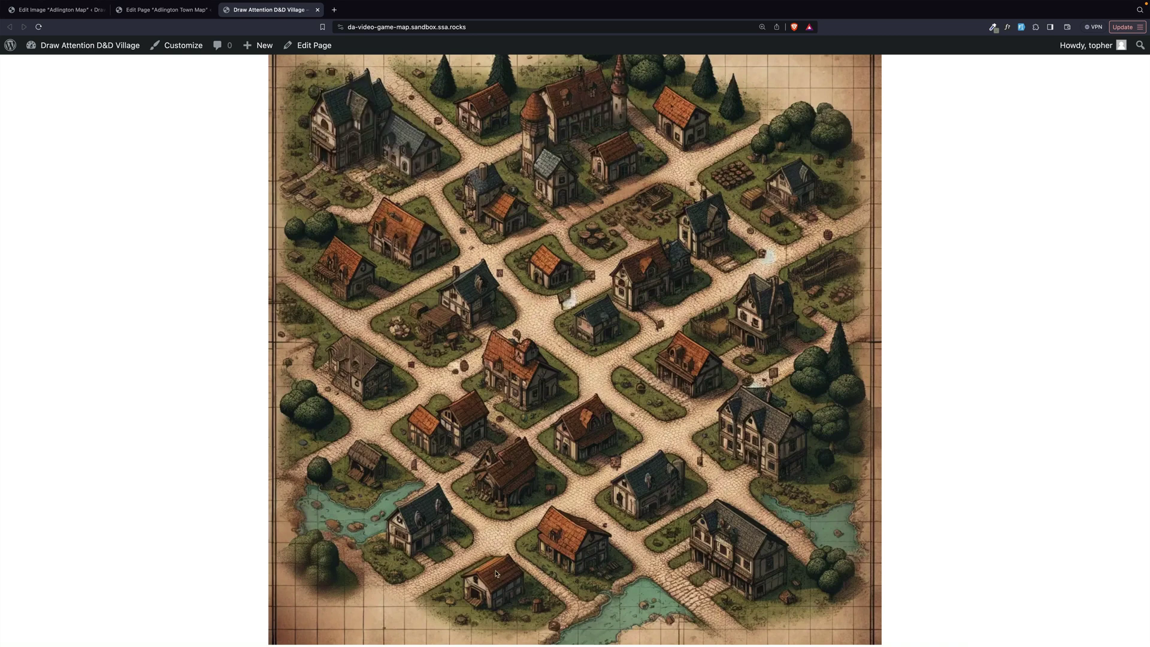
- Re-tick 'Always show hotspots for this image' in the Adlington Map settings
mouse_move(397, 514)
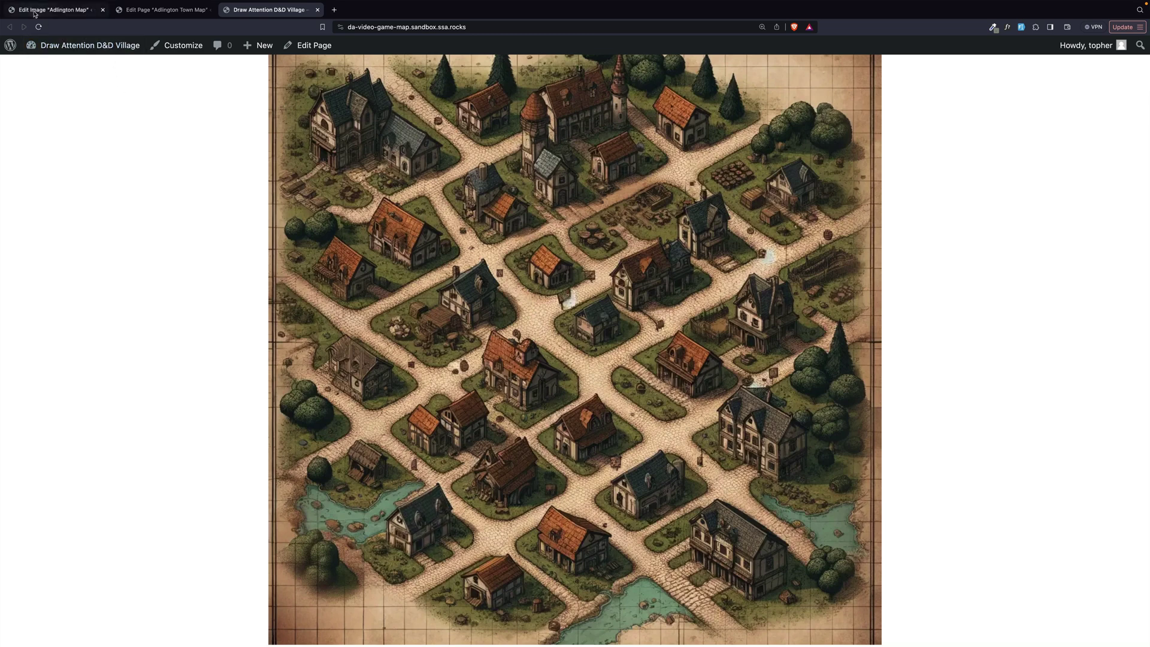
left_click(55, 9)
left_click(127, 445)
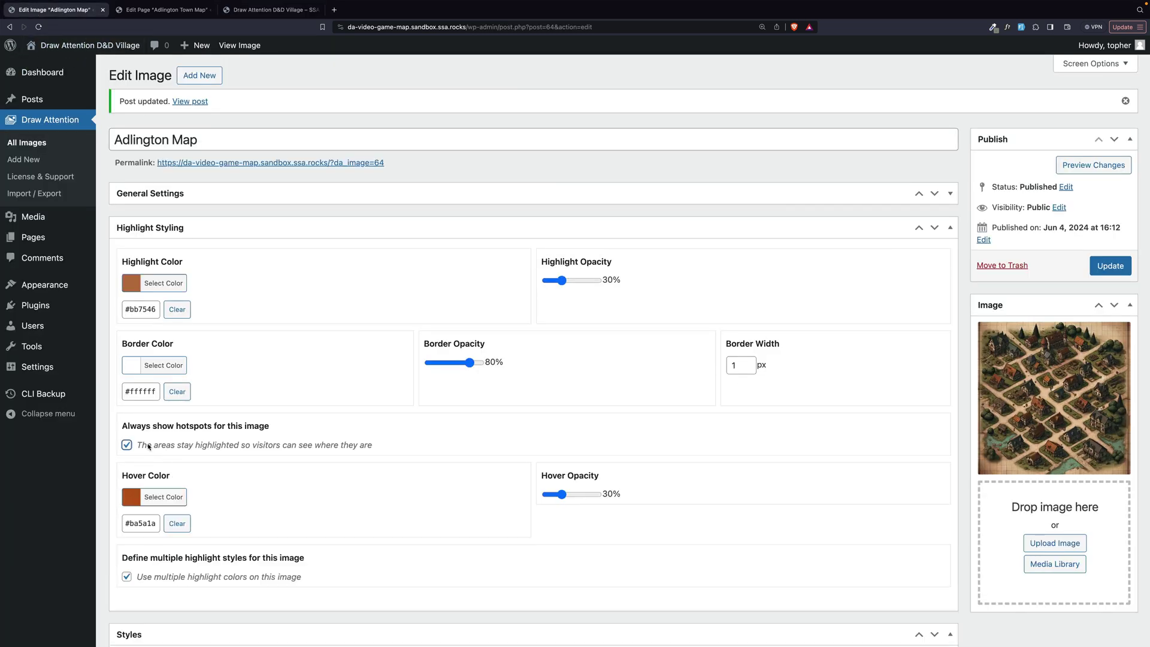
scroll(340, 376, "down", 2)
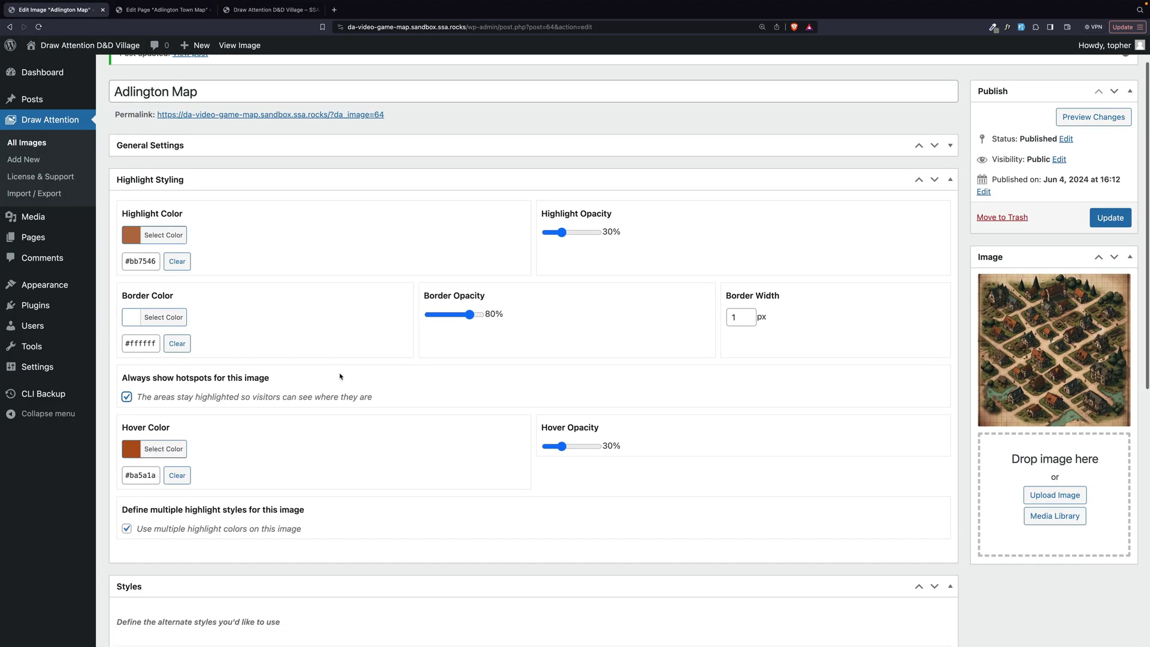